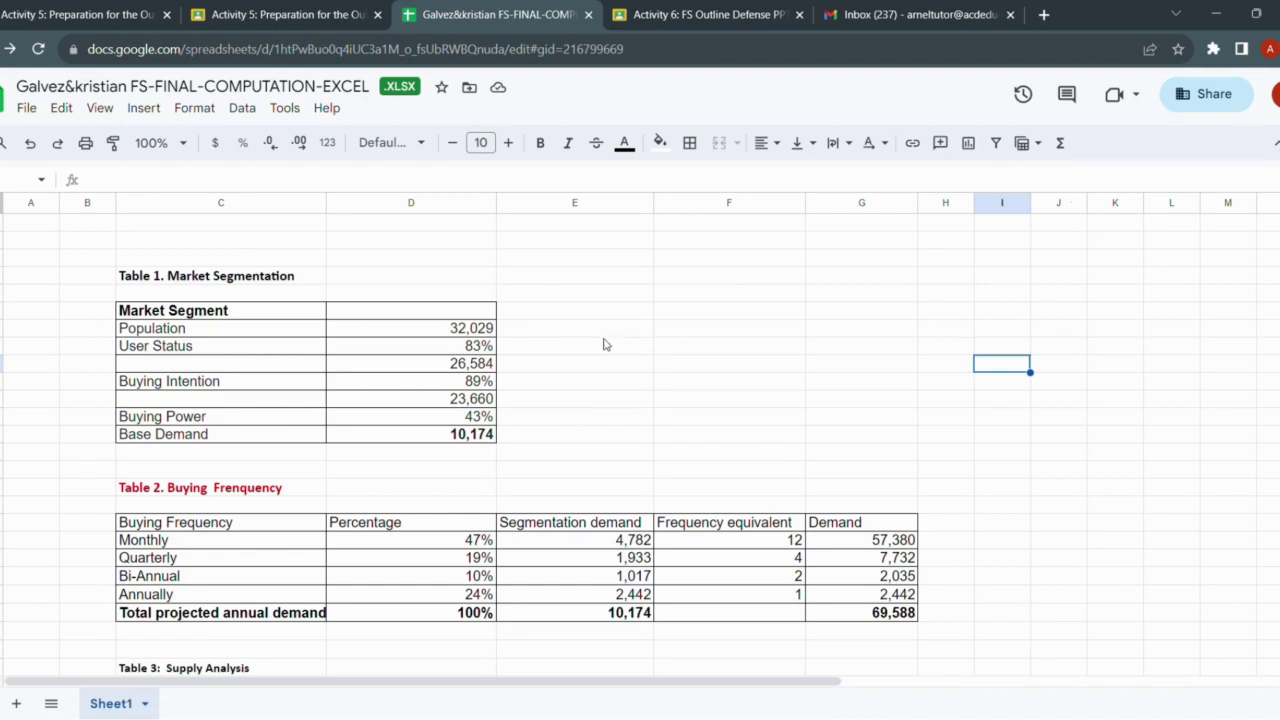
Examine the Population and Base Demand rows of Table 1. Market Segmentation, including the formula behind the base demand.
{"action": "scroll", "coordinate": [706, 331], "scroll_direction": "down", "scroll_amount": 2}
{"action": "scroll", "coordinate": [320, 270], "scroll_direction": "up", "scroll_amount": 2}
{"action": "left_click", "coordinate": [460, 330]}
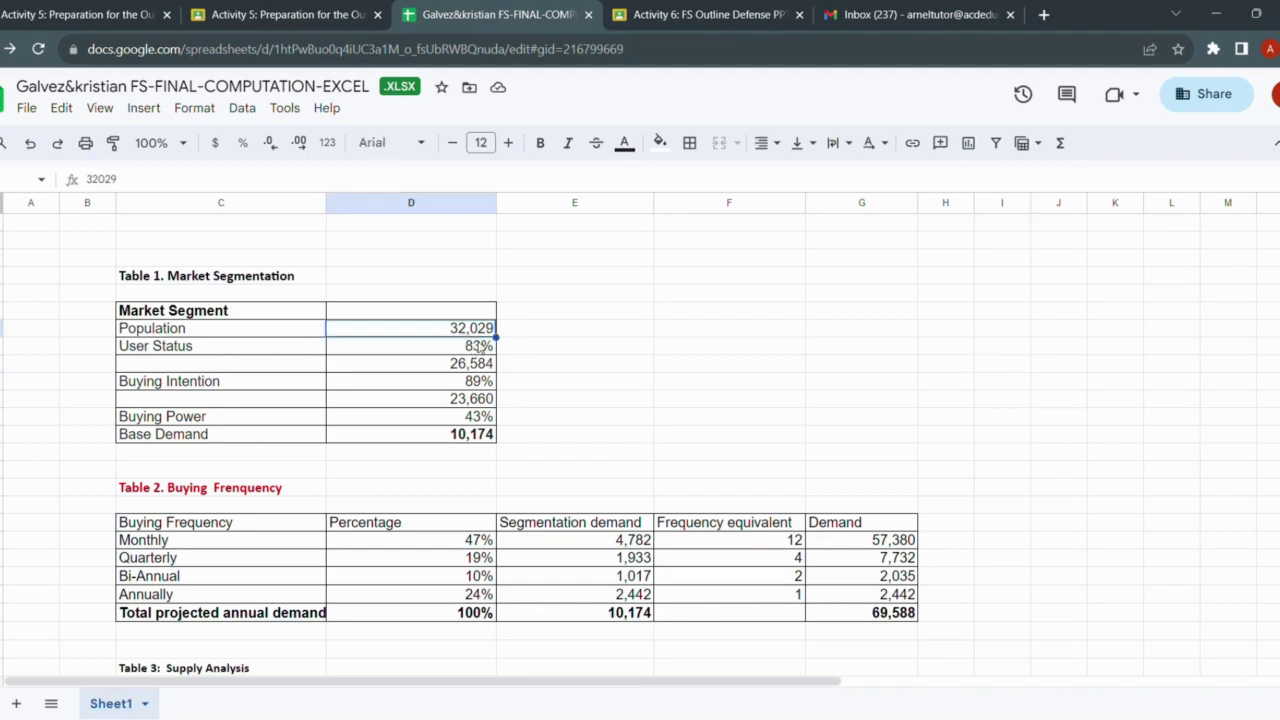
{"action": "left_click", "coordinate": [519, 350]}
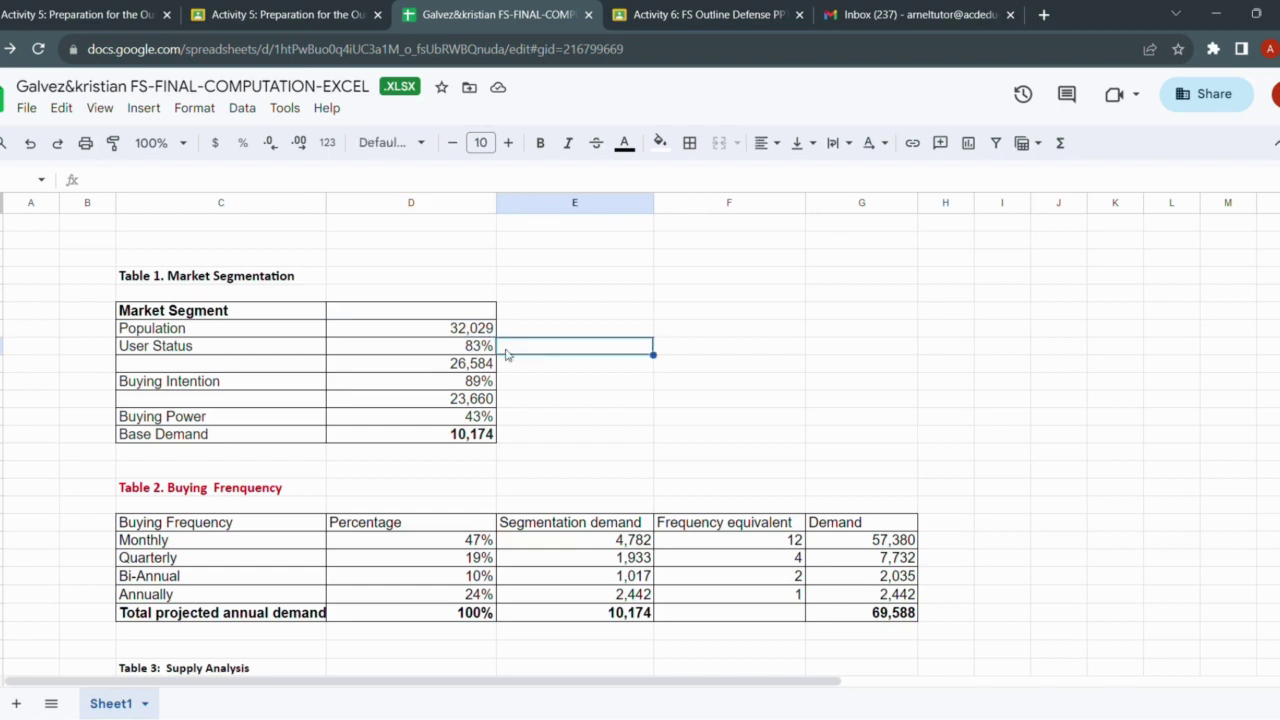
{"action": "left_click", "coordinate": [478, 331]}
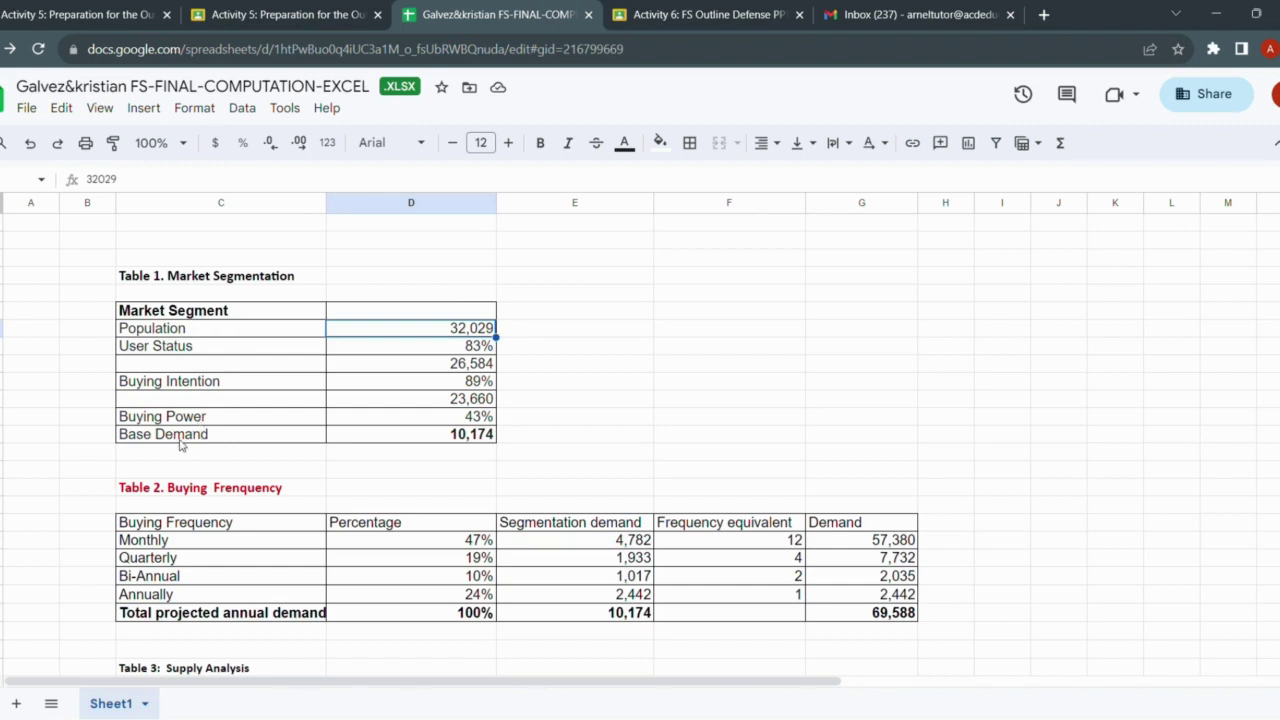
{"action": "left_click", "coordinate": [183, 443]}
{"action": "left_click", "coordinate": [471, 444]}
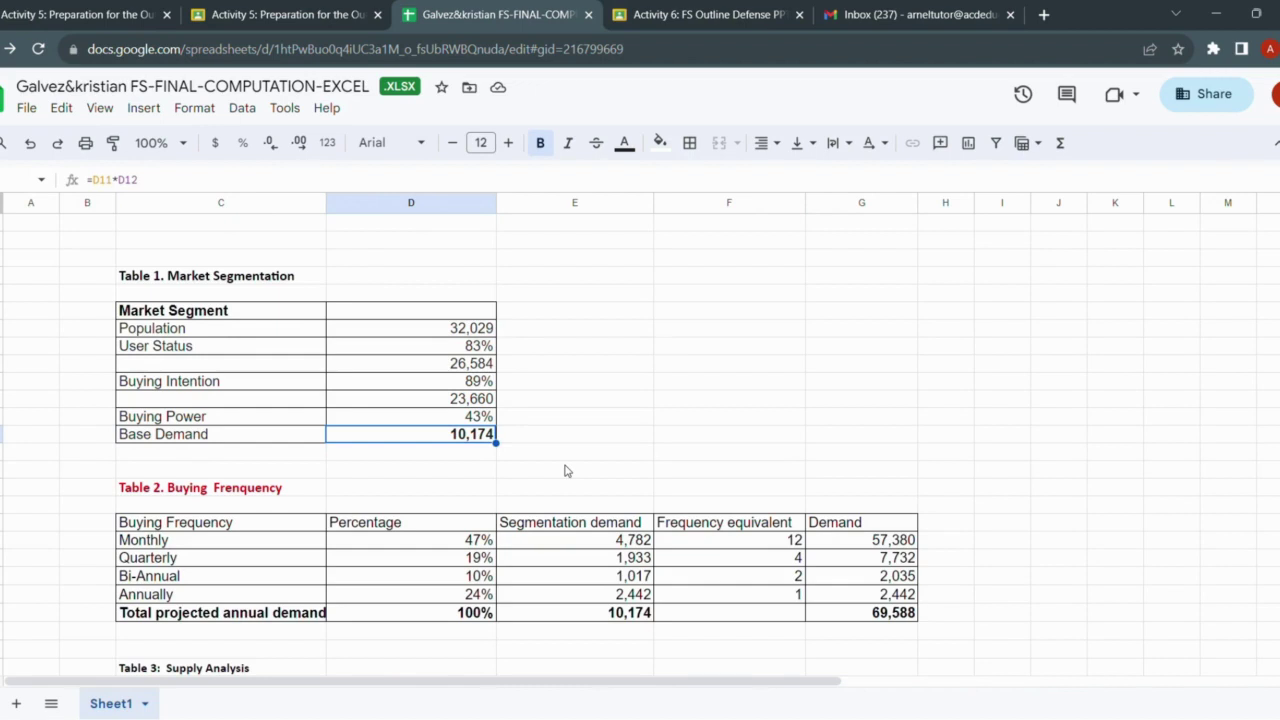
{"action": "left_click", "coordinate": [210, 455]}
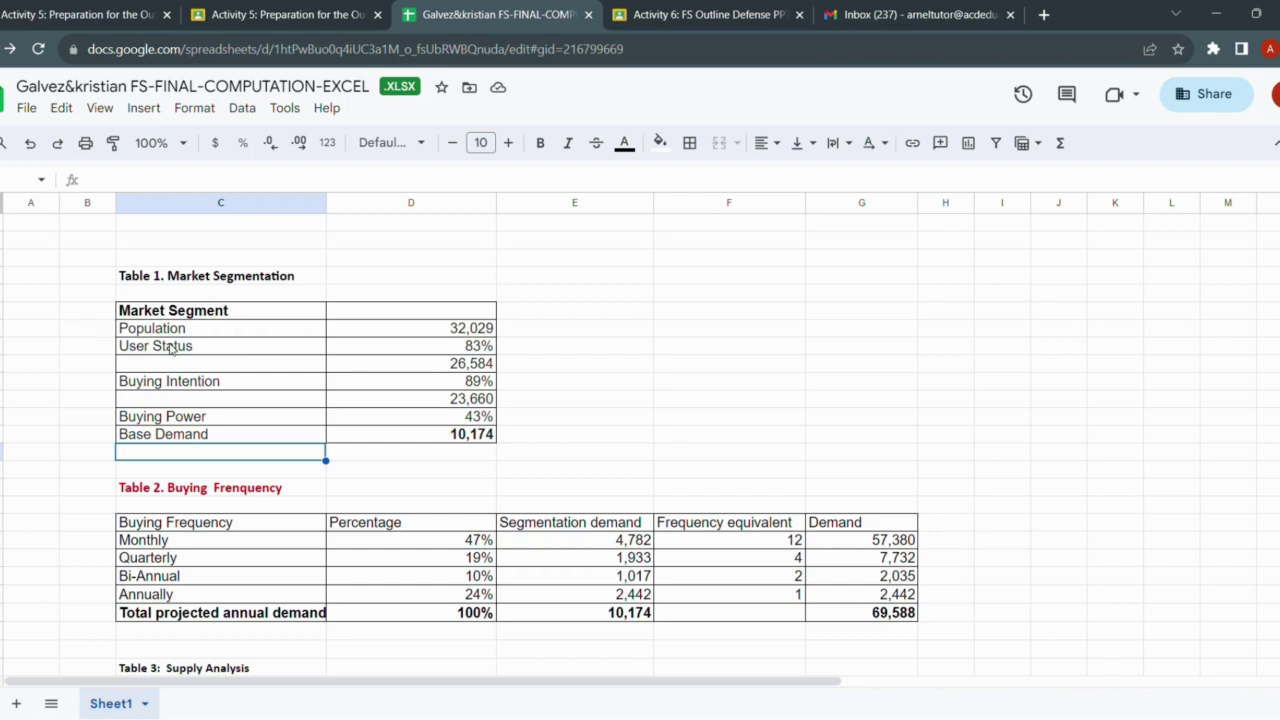
Examine the User Status, Buying Intention and Buying Power rows of the market segmentation table.
{"action": "left_click", "coordinate": [674, 420]}
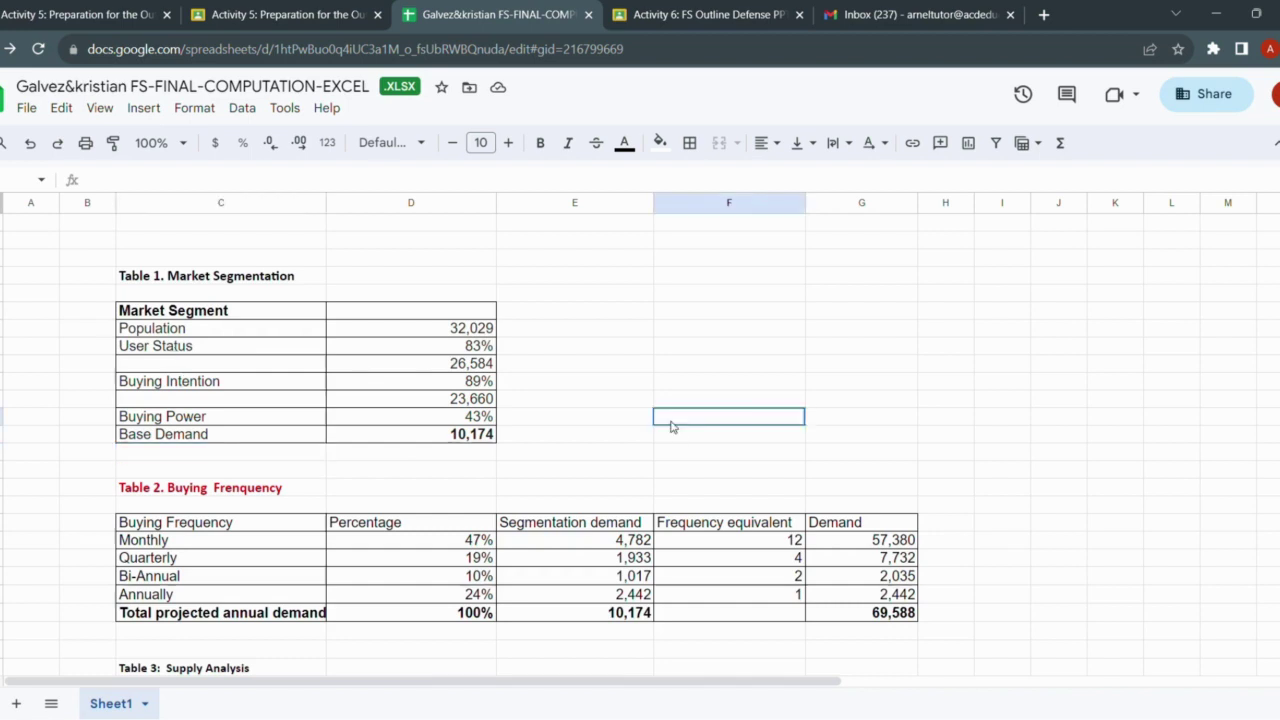
{"action": "left_click", "coordinate": [300, 348]}
{"action": "left_click", "coordinate": [250, 383]}
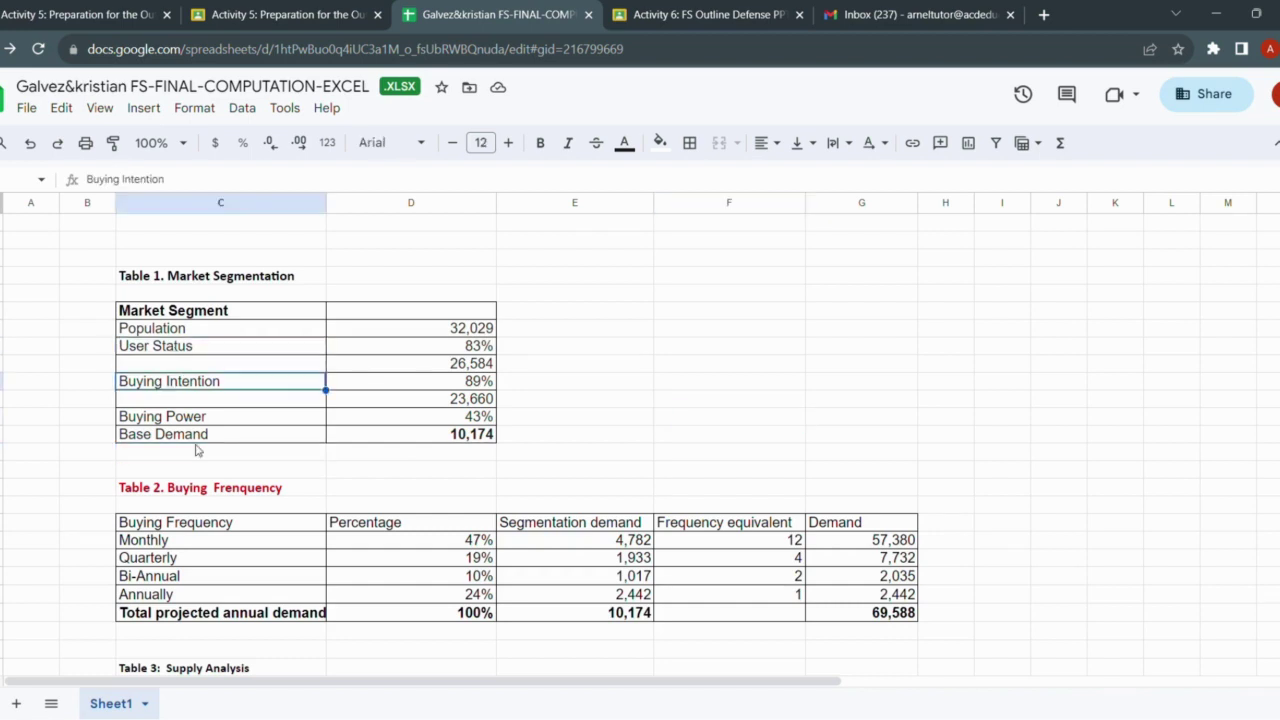
{"action": "left_click", "coordinate": [197, 420]}
{"action": "left_click", "coordinate": [210, 349]}
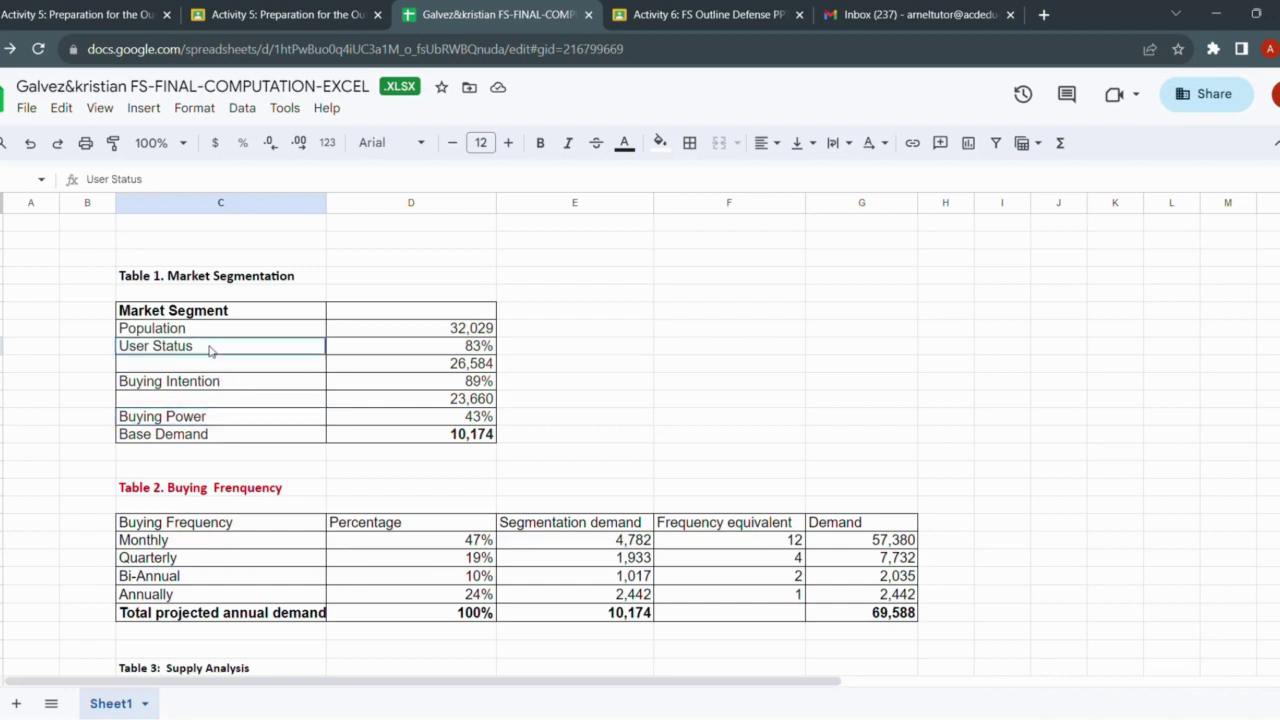
{"action": "left_click", "coordinate": [206, 384]}
{"action": "left_click", "coordinate": [203, 420]}
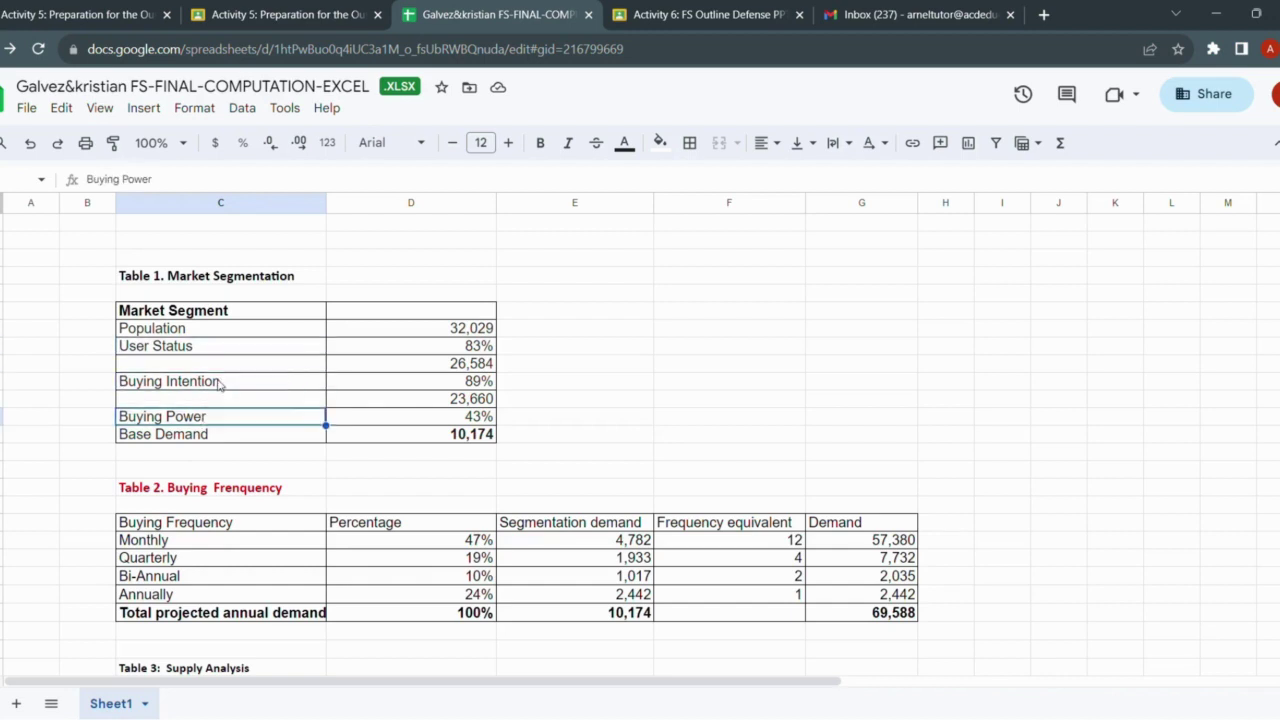
{"action": "left_click", "coordinate": [197, 349]}
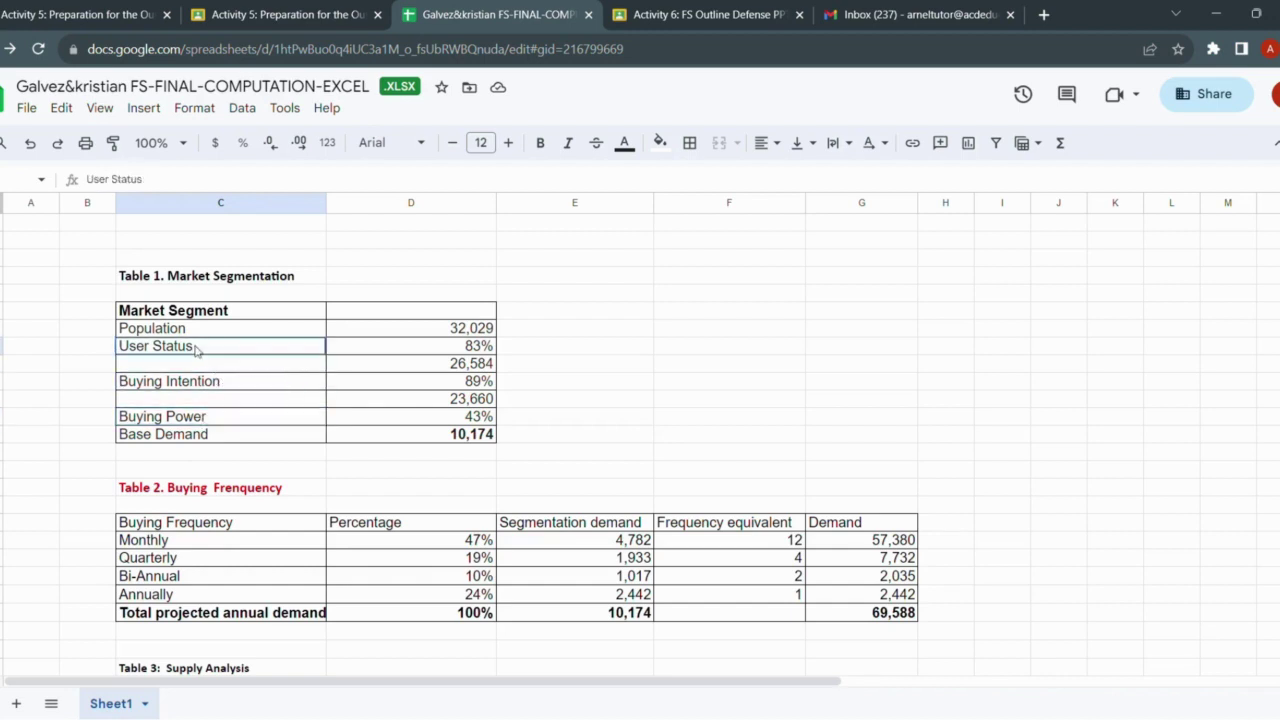
{"action": "left_click", "coordinate": [212, 386]}
{"action": "left_click", "coordinate": [203, 421]}
{"action": "left_click", "coordinate": [197, 349]}
{"action": "left_click", "coordinate": [195, 387]}
{"action": "left_click", "coordinate": [201, 420]}
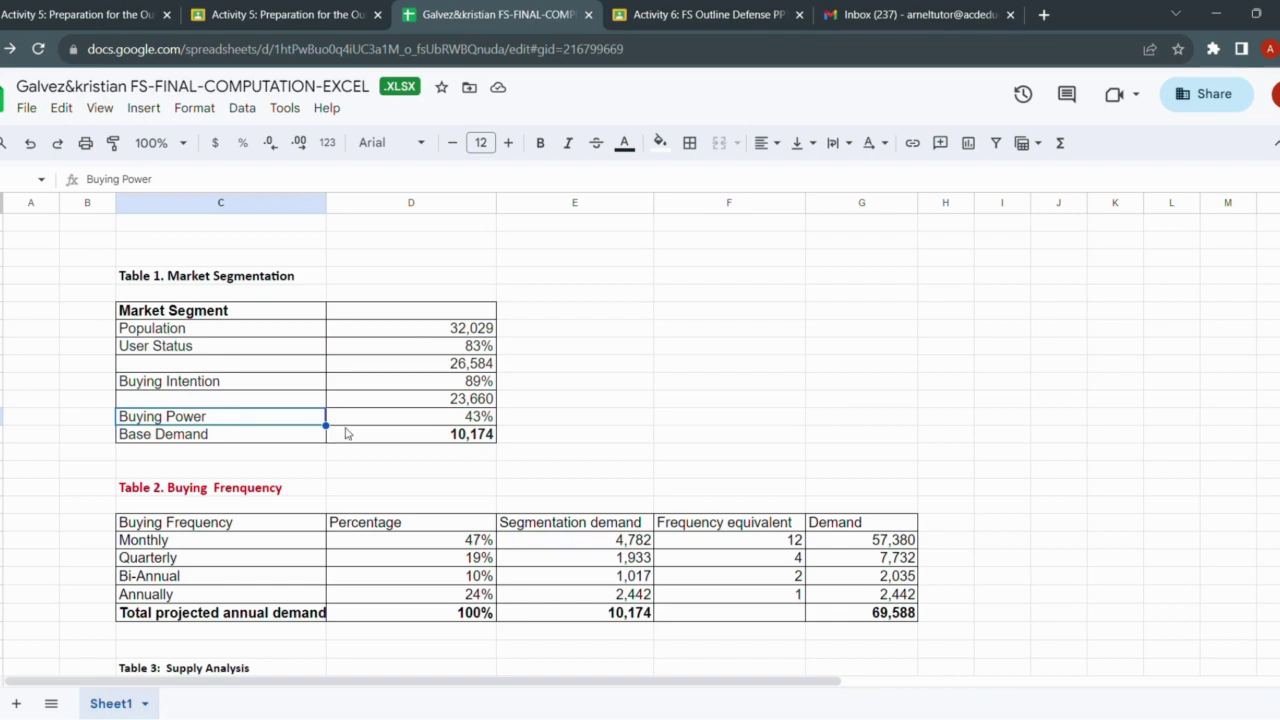
{"action": "scroll", "coordinate": [344, 427], "scroll_direction": "down", "scroll_amount": 1}
{"action": "scroll", "coordinate": [290, 362], "scroll_direction": "up", "scroll_amount": 1}
{"action": "scroll", "coordinate": [275, 345], "scroll_direction": "down", "scroll_amount": 1}
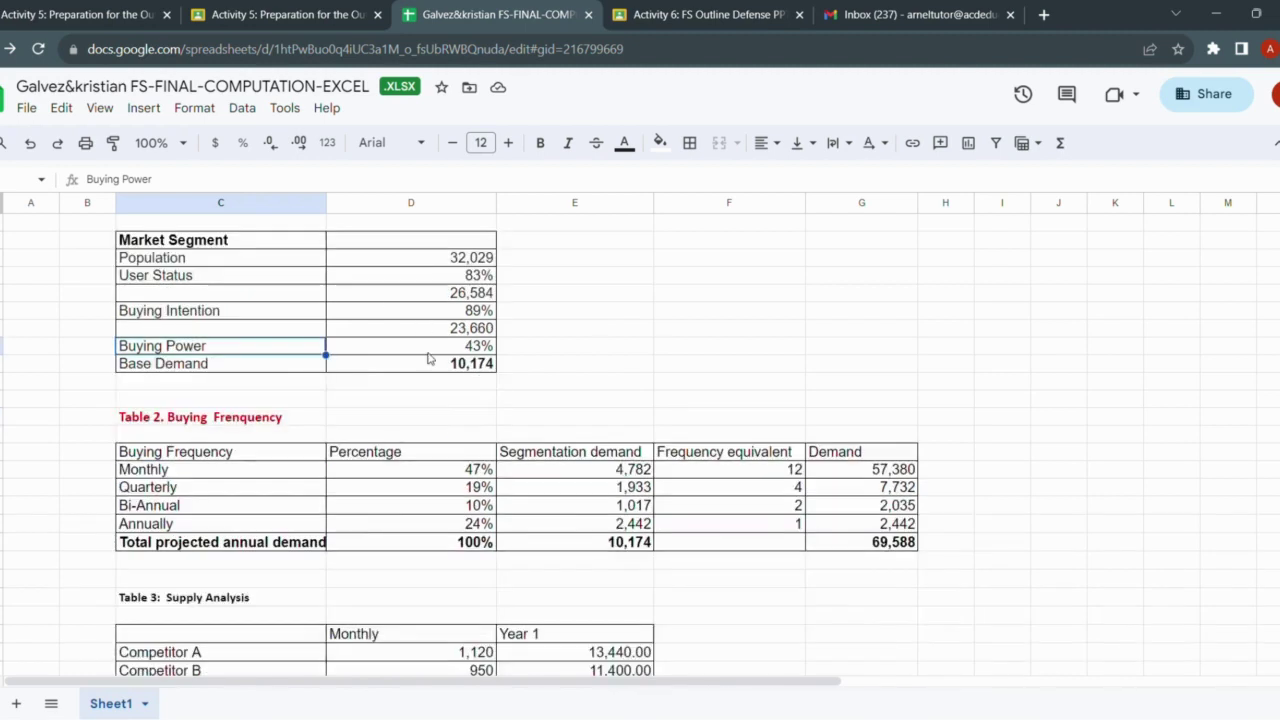
{"action": "scroll", "coordinate": [282, 378], "scroll_direction": "up", "scroll_amount": 1}
{"action": "left_click", "coordinate": [190, 350]}
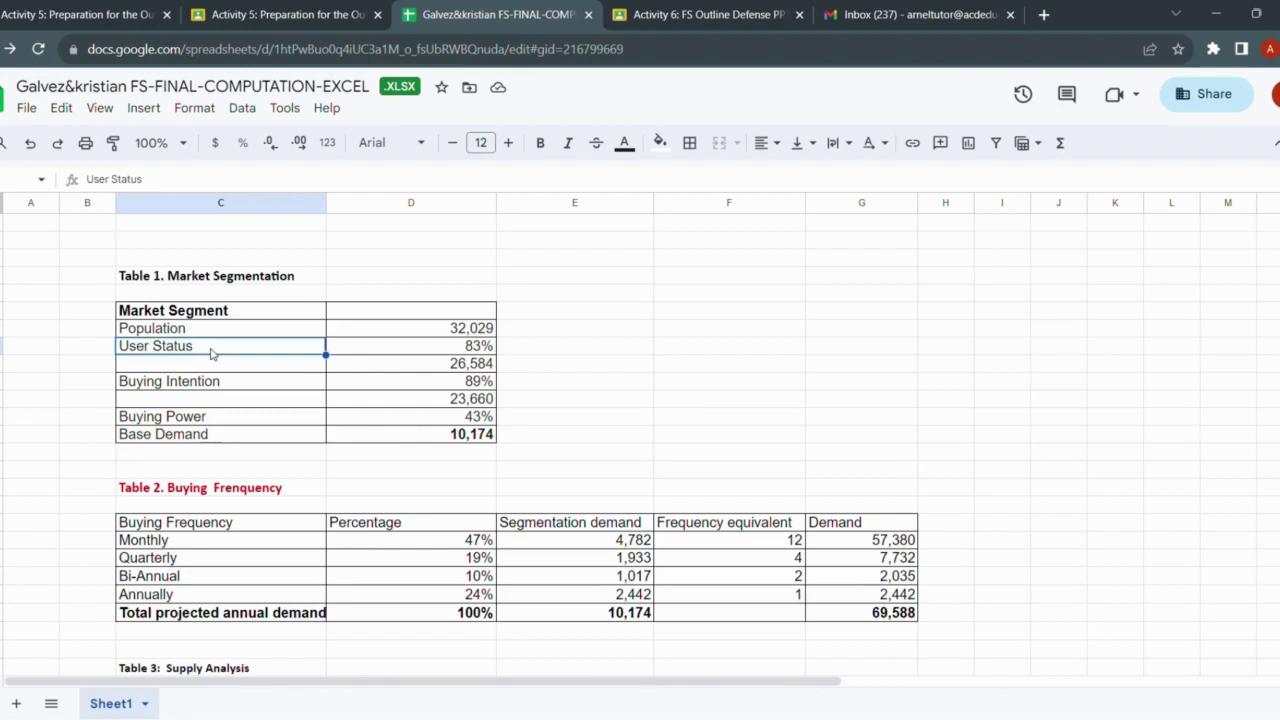
{"action": "left_click", "coordinate": [287, 376]}
Correct the Segmentation demand column heading in Table 2 to read Segmented demand.
{"action": "scroll", "coordinate": [287, 376], "scroll_direction": "down", "scroll_amount": 1}
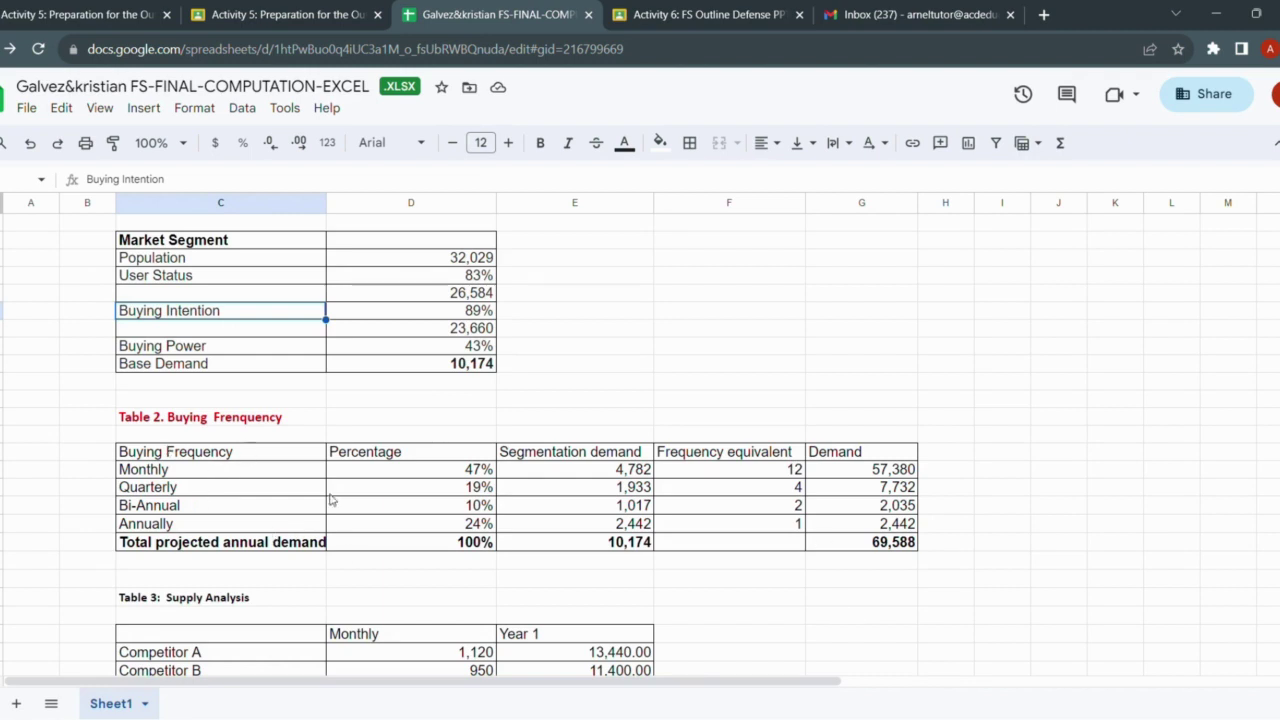
{"action": "left_click", "coordinate": [588, 456]}
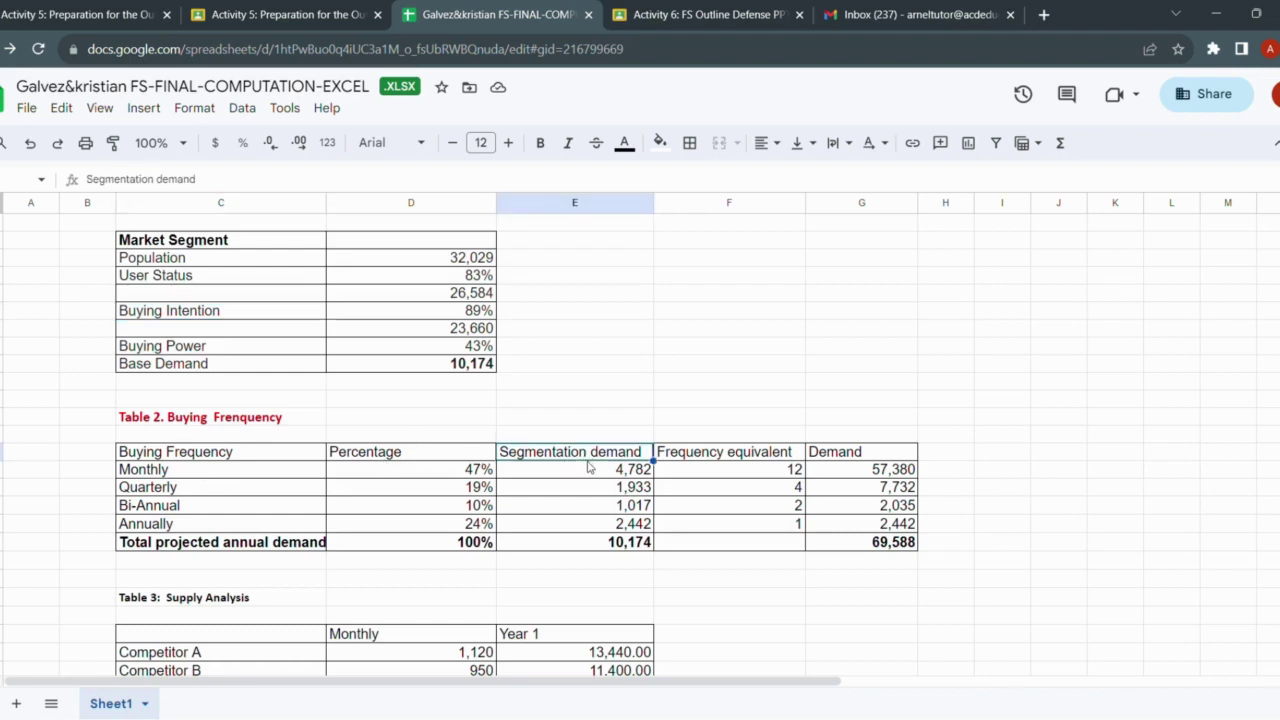
{"action": "key", "text": "Return"}
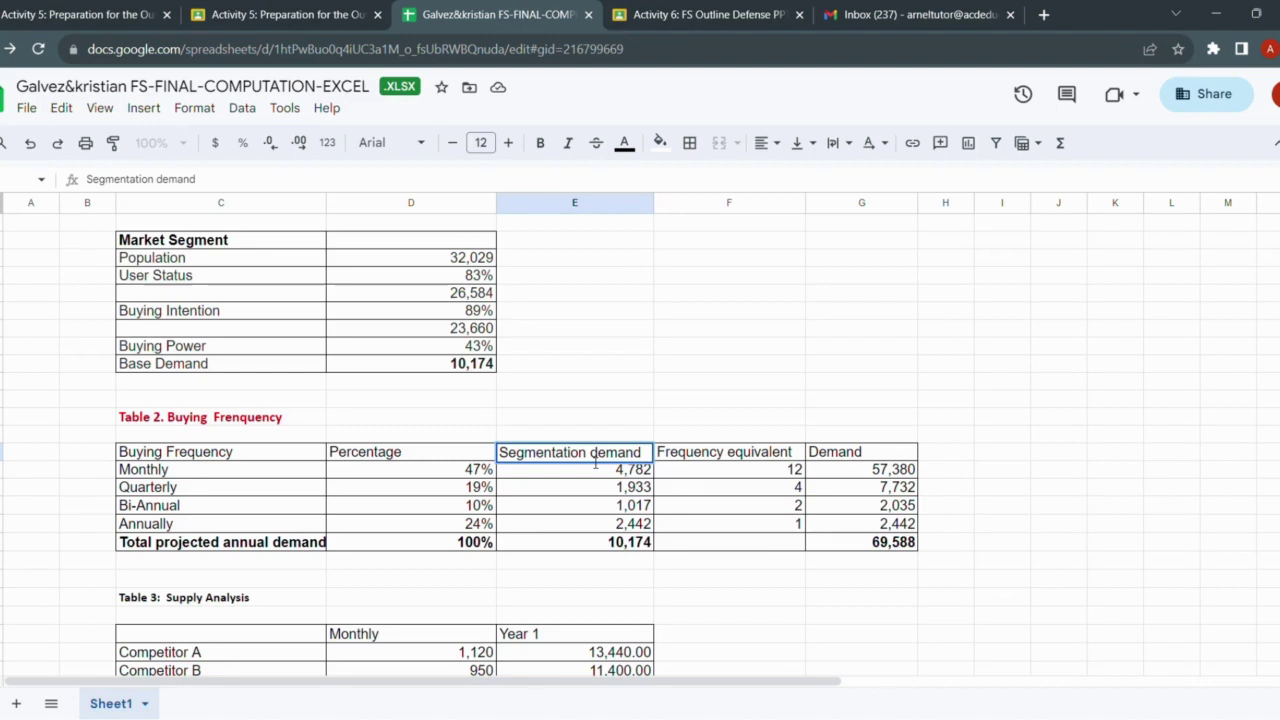
{"action": "key", "text": "BackSpace"}
{"action": "key", "text": "BackSpace"}
{"action": "key", "text": "BackSpace"}
{"action": "key", "text": "BackSpace"}
{"action": "key", "text": "BackSpace"}
{"action": "key", "text": "BackSpace"}
{"action": "type", "text": "e"}
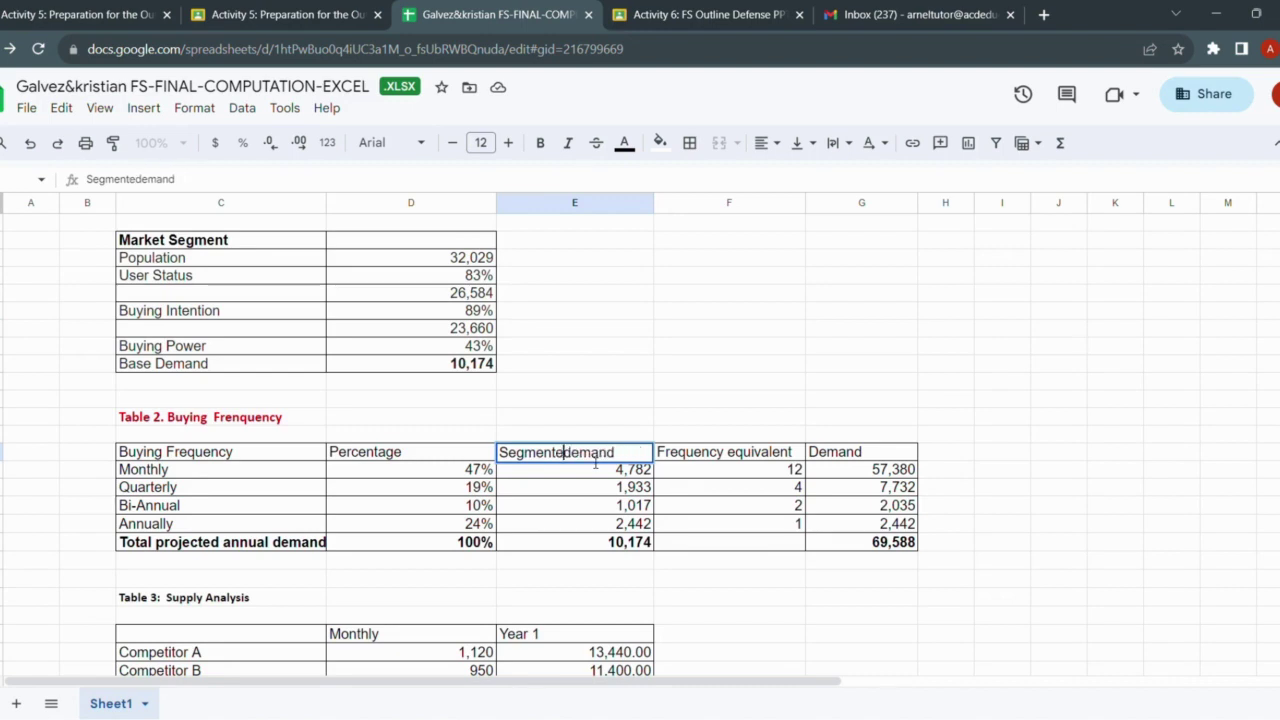
{"action": "type", "text": "d"}
{"action": "left_click", "coordinate": [770, 461]}
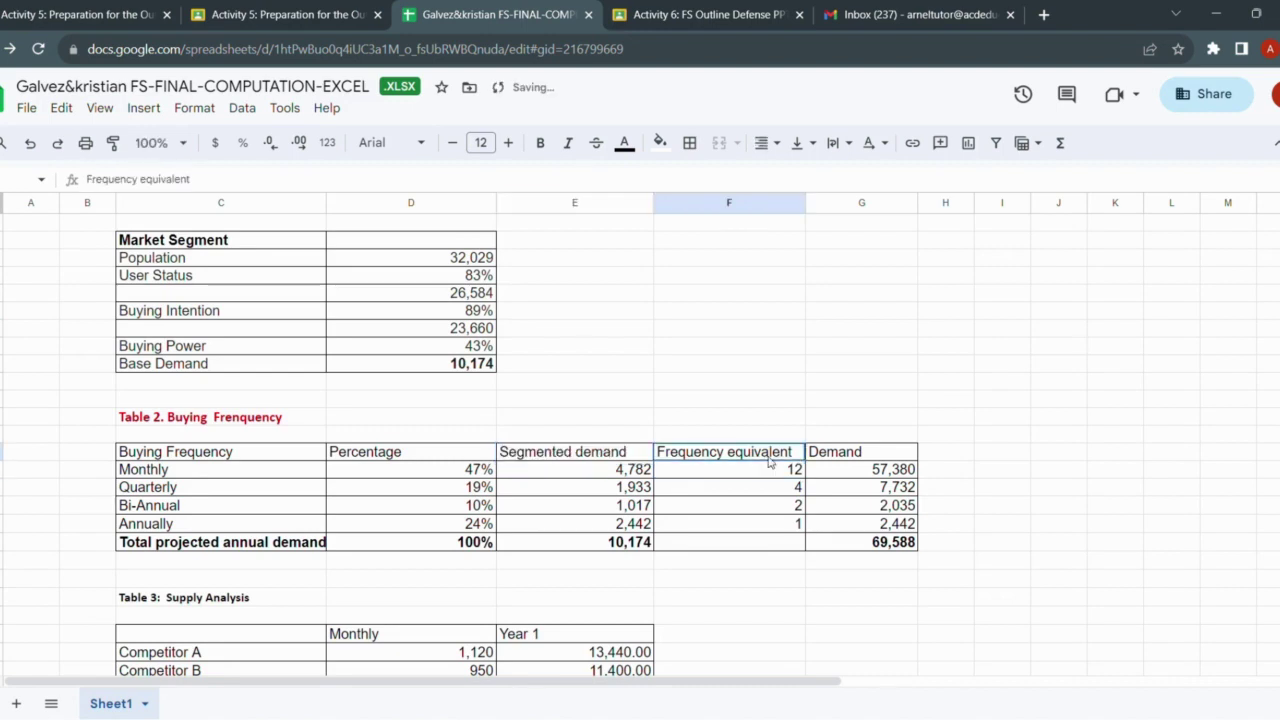
{"action": "left_click", "coordinate": [876, 452]}
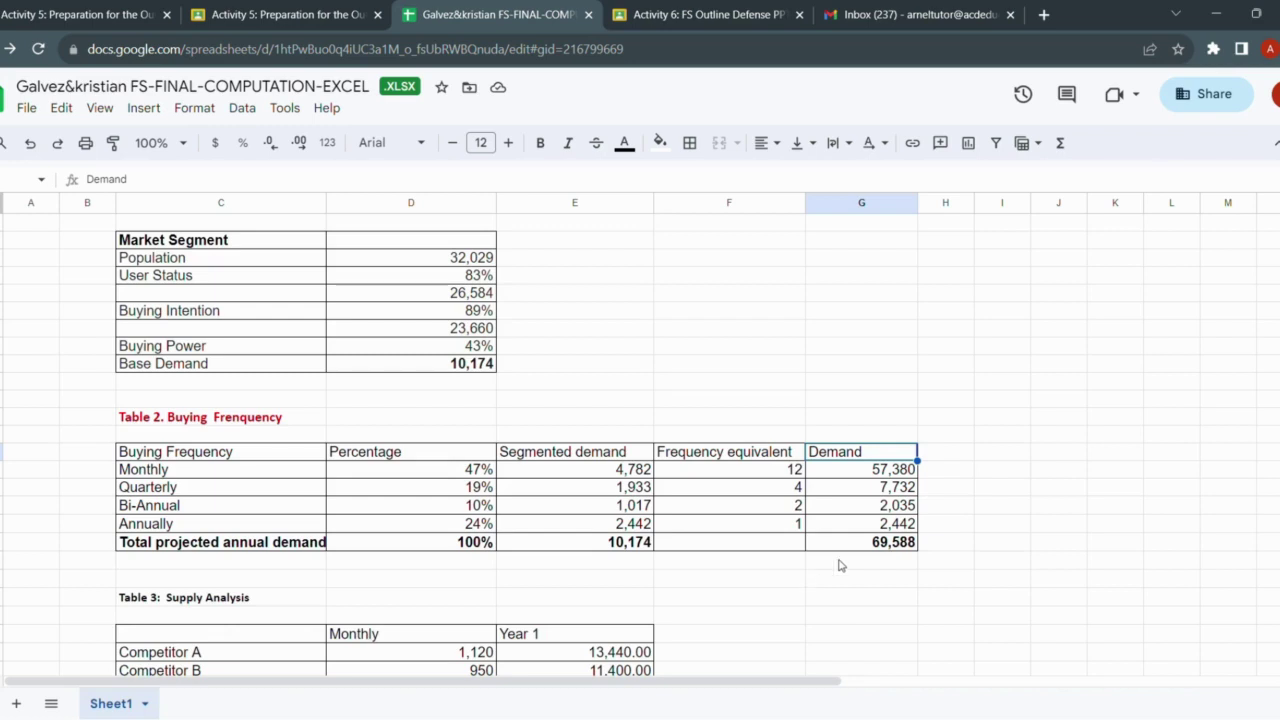
Rename the Year 1 column heading in Table 3: Supply Analysis as Annual.
{"action": "scroll", "coordinate": [840, 566], "scroll_direction": "down", "scroll_amount": 3}
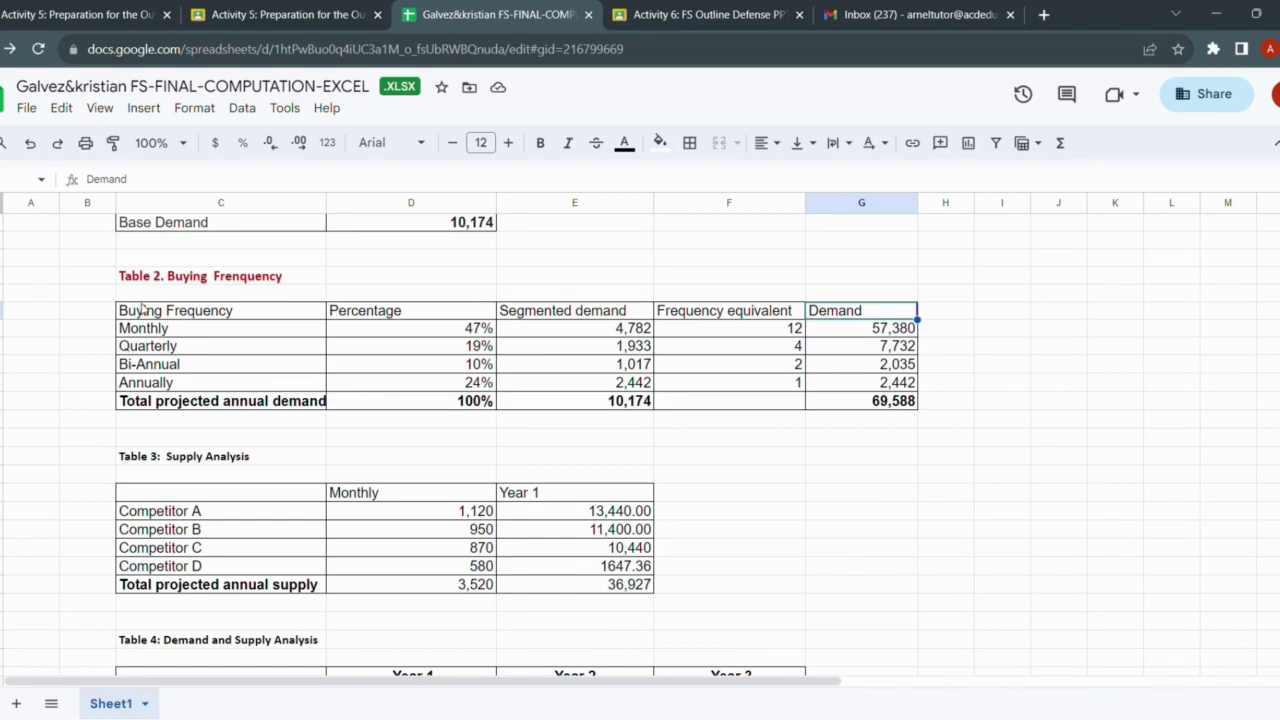
{"action": "scroll", "coordinate": [221, 402], "scroll_direction": "down", "scroll_amount": 2}
{"action": "scroll", "coordinate": [221, 402], "scroll_direction": "down", "scroll_amount": 2}
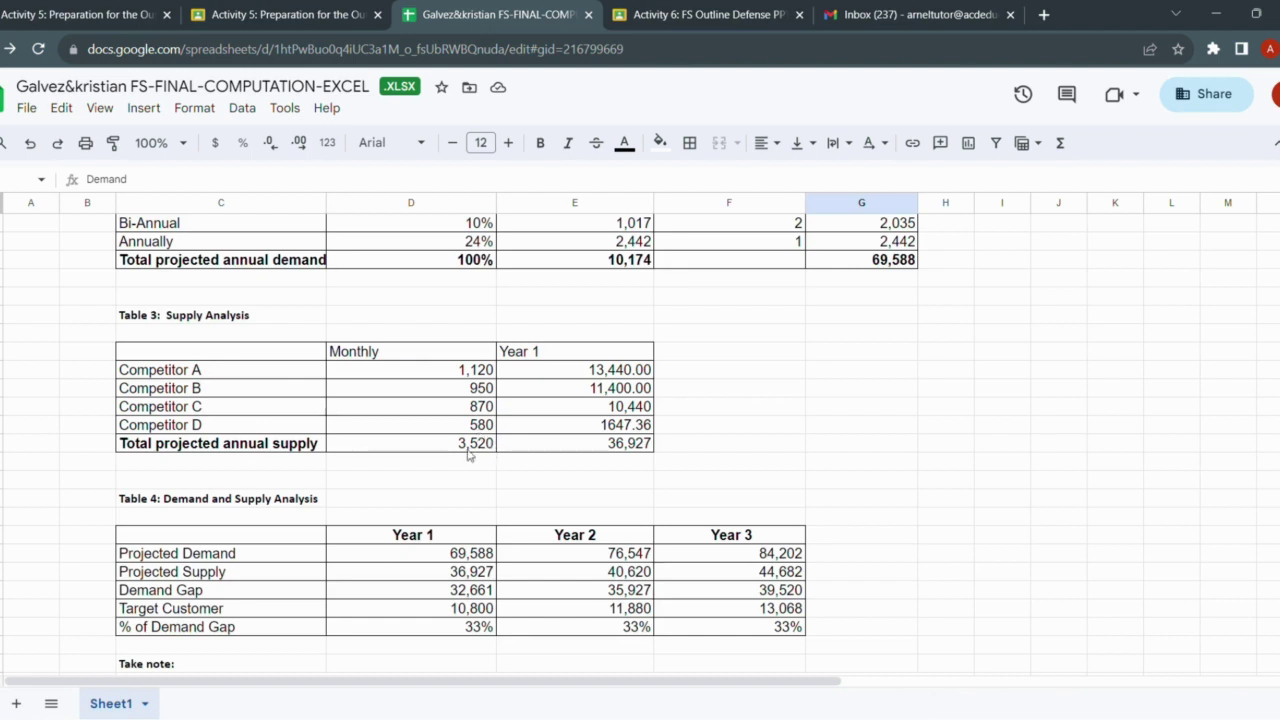
{"action": "left_click", "coordinate": [466, 447]}
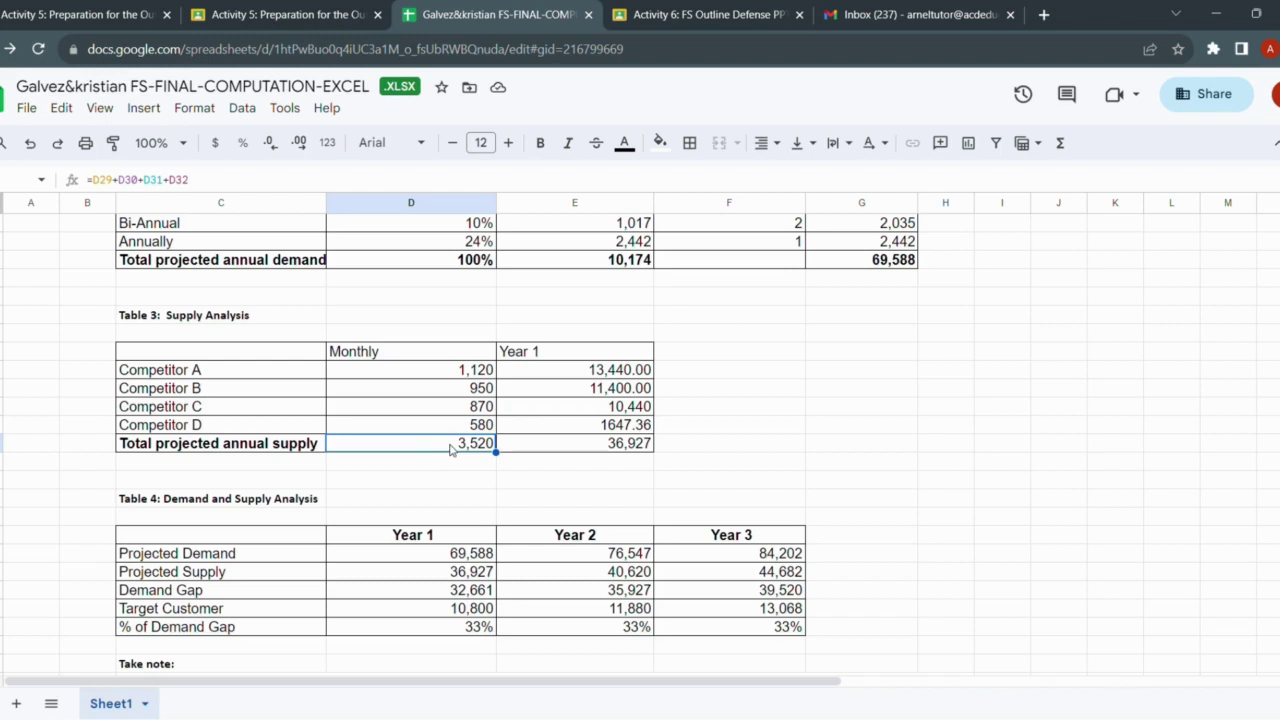
{"action": "left_click", "coordinate": [609, 375]}
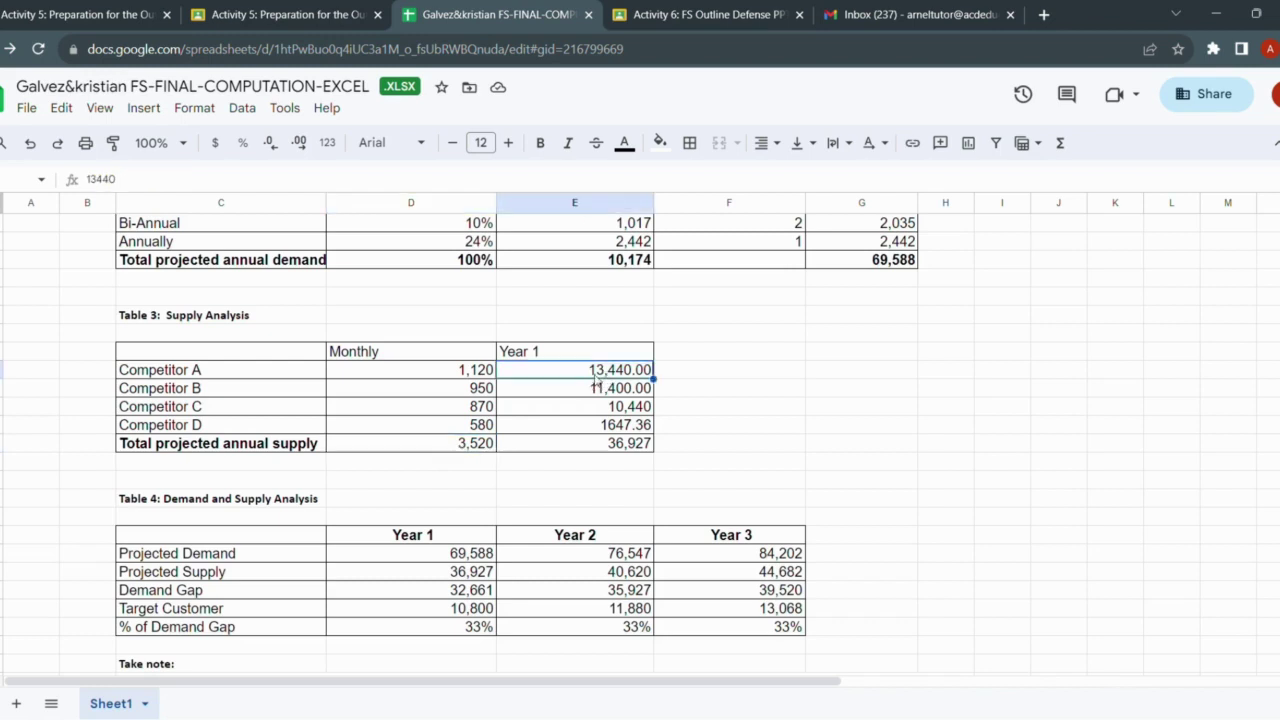
{"action": "left_click", "coordinate": [591, 358]}
{"action": "type", "text": "Amu"}
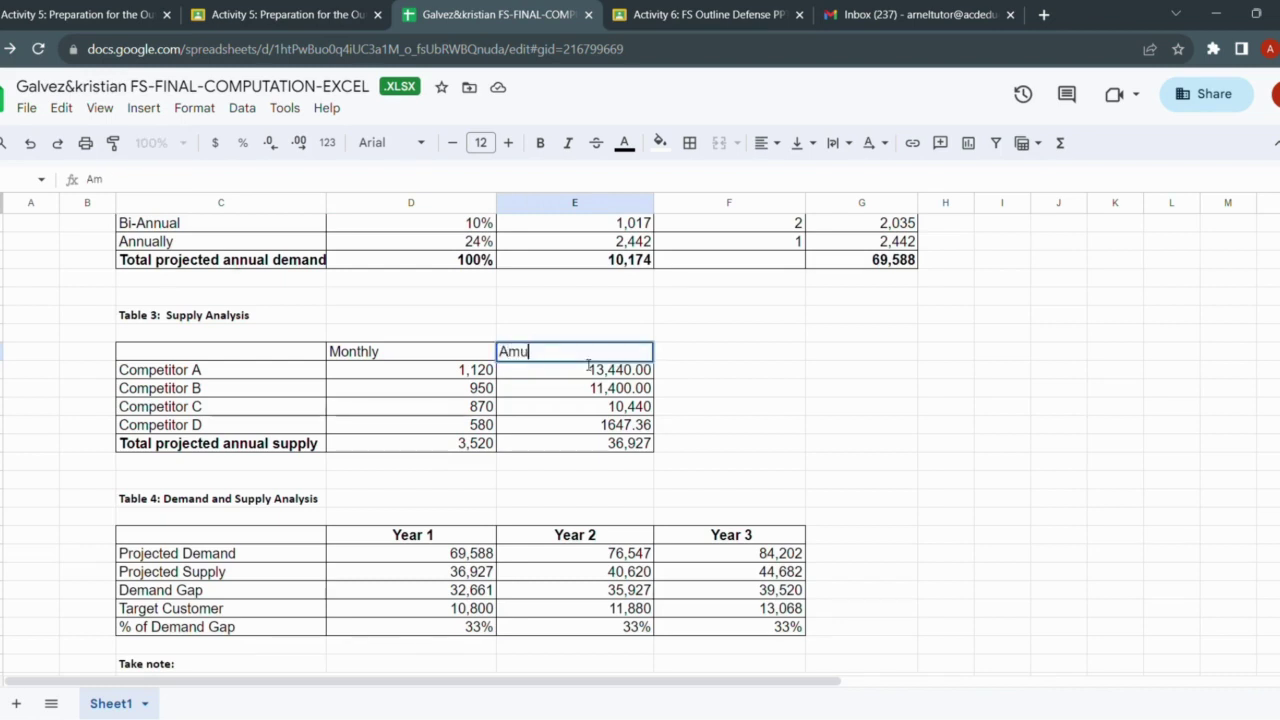
{"action": "key", "text": "BackSpace"}
{"action": "key", "text": "BackSpace"}
{"action": "type", "text": "nnual"}
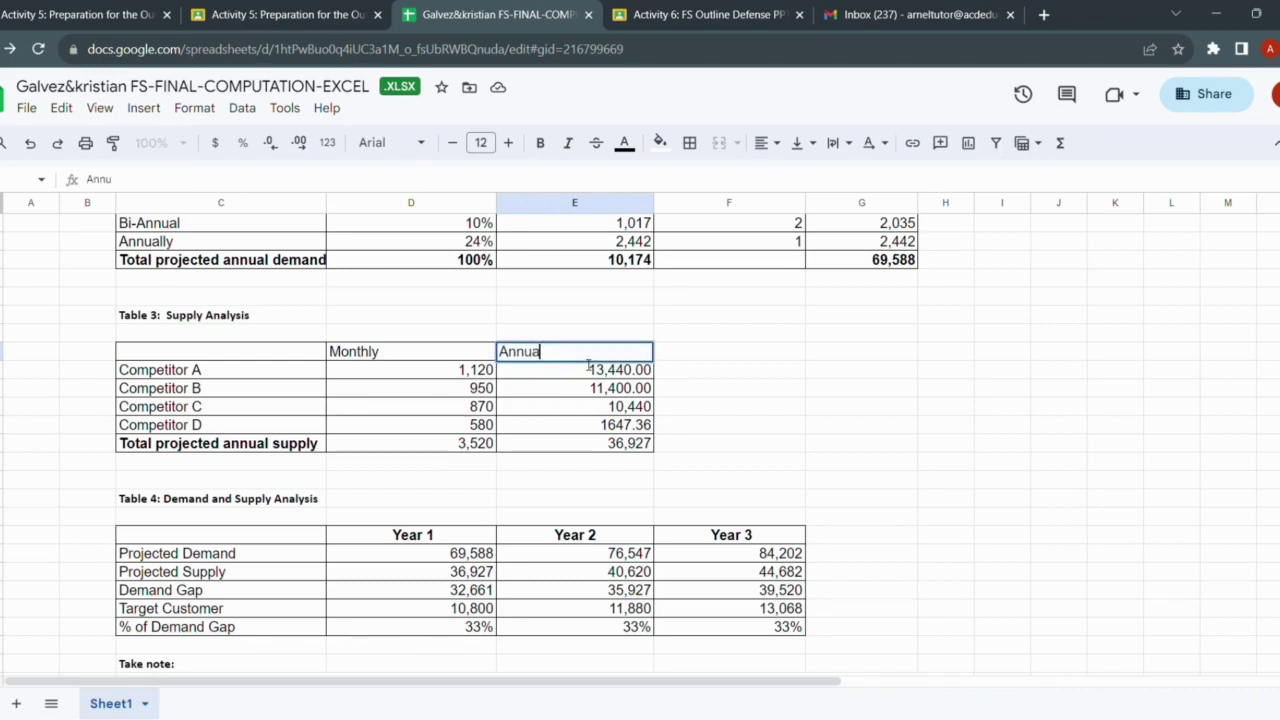
{"action": "left_click", "coordinate": [786, 376]}
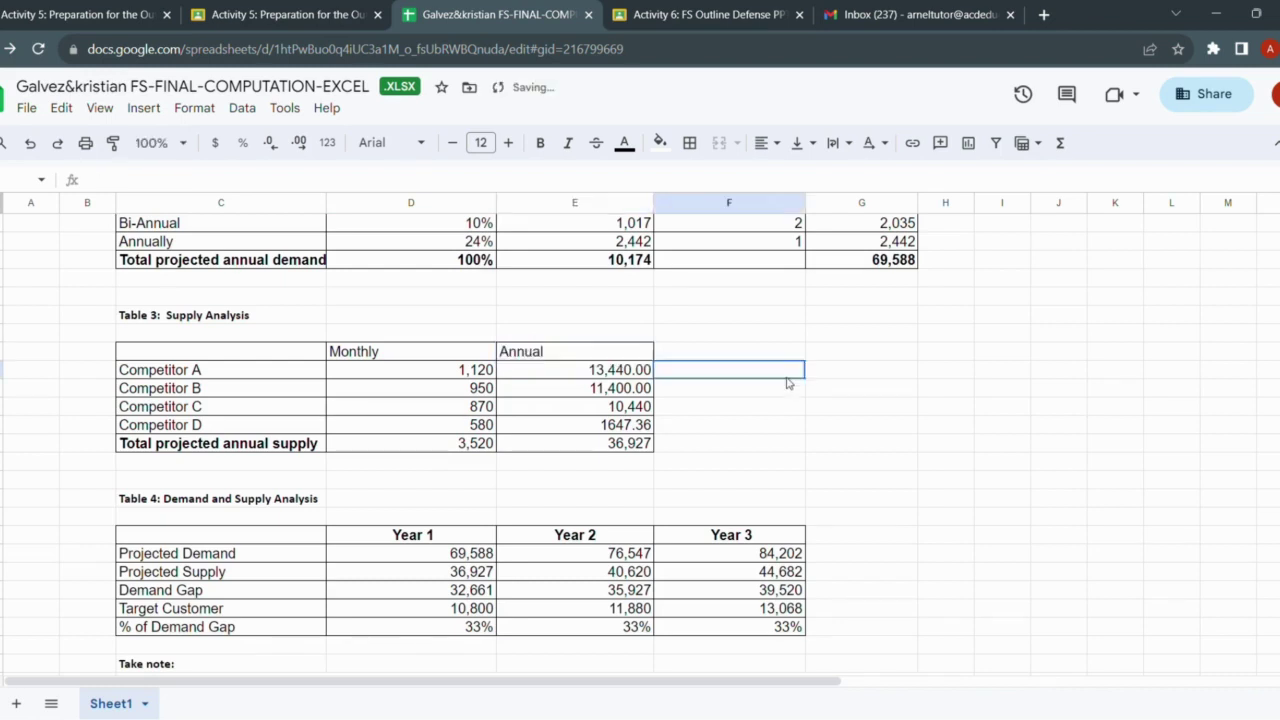
Enter the formula =D29*E30 as Competitor A's annual supply in Table 3.
{"action": "left_click", "coordinate": [595, 352]}
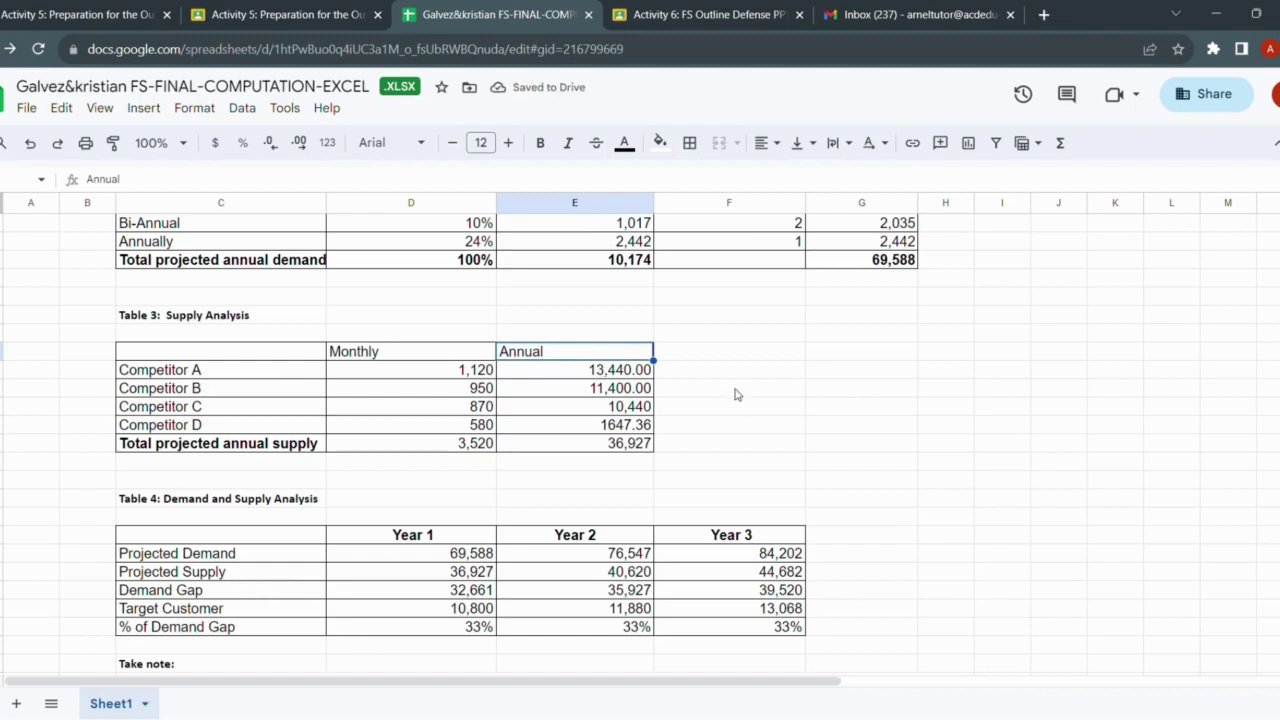
{"action": "left_click", "coordinate": [590, 372]}
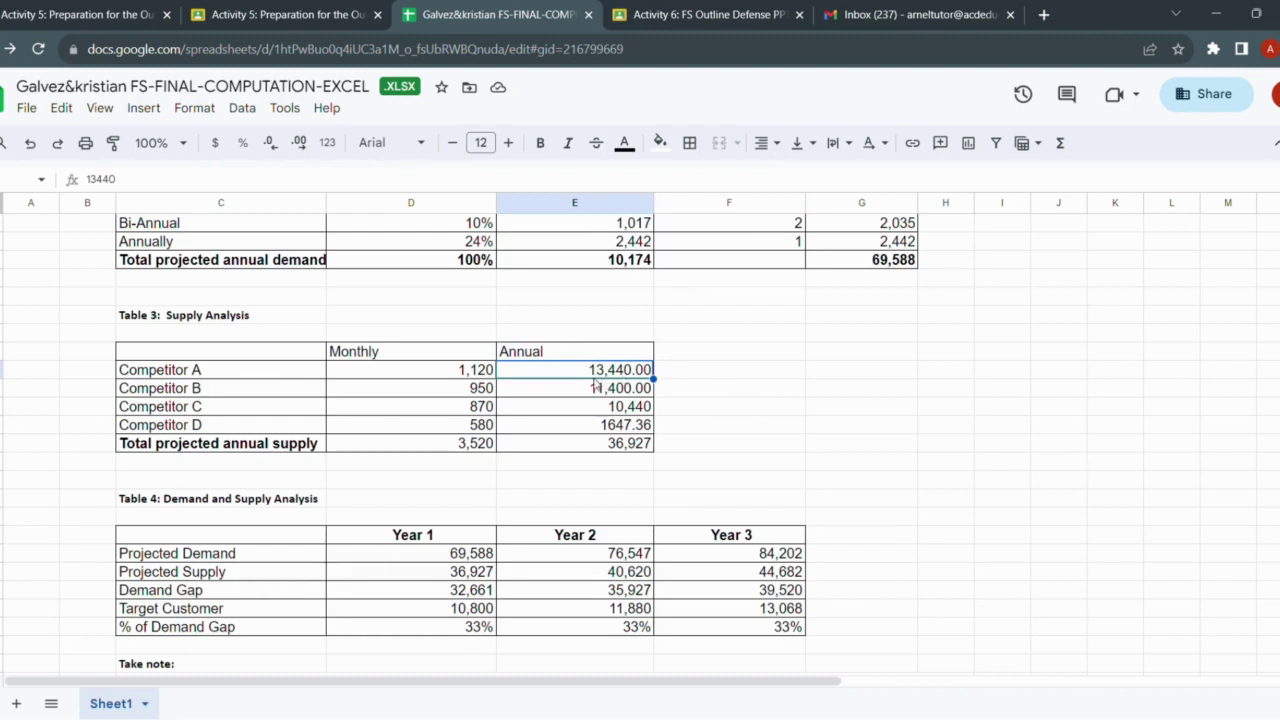
{"action": "type", "text": "="}
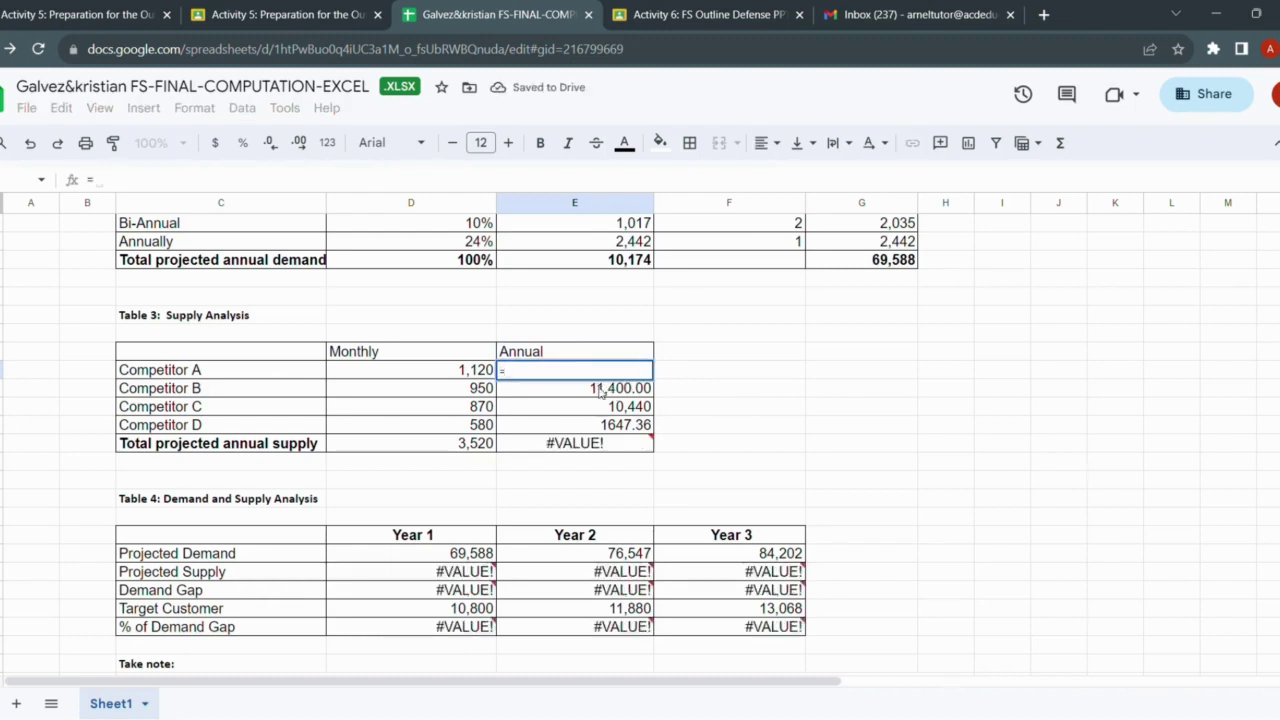
{"action": "type", "text": "D29*"}
{"action": "left_click", "coordinate": [600, 392]}
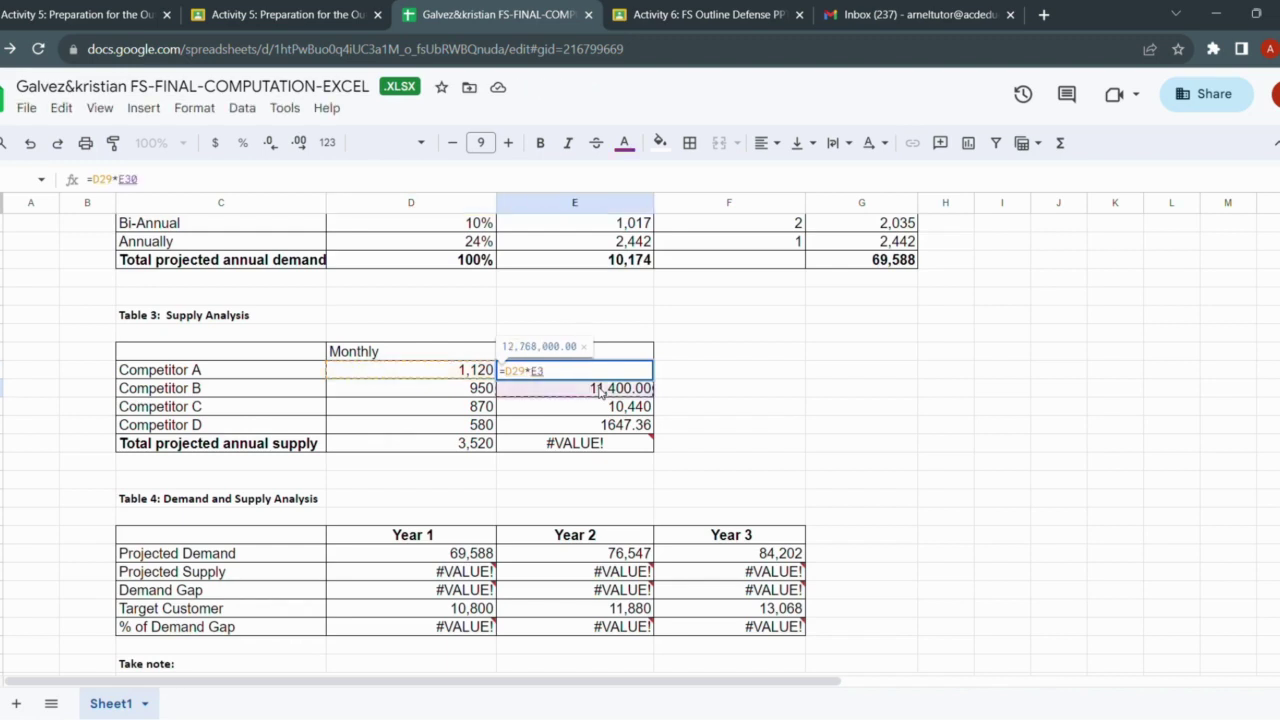
{"action": "key", "text": "BackSpace"}
{"action": "key", "text": "BackSpace"}
{"action": "key", "text": "BackSpace"}
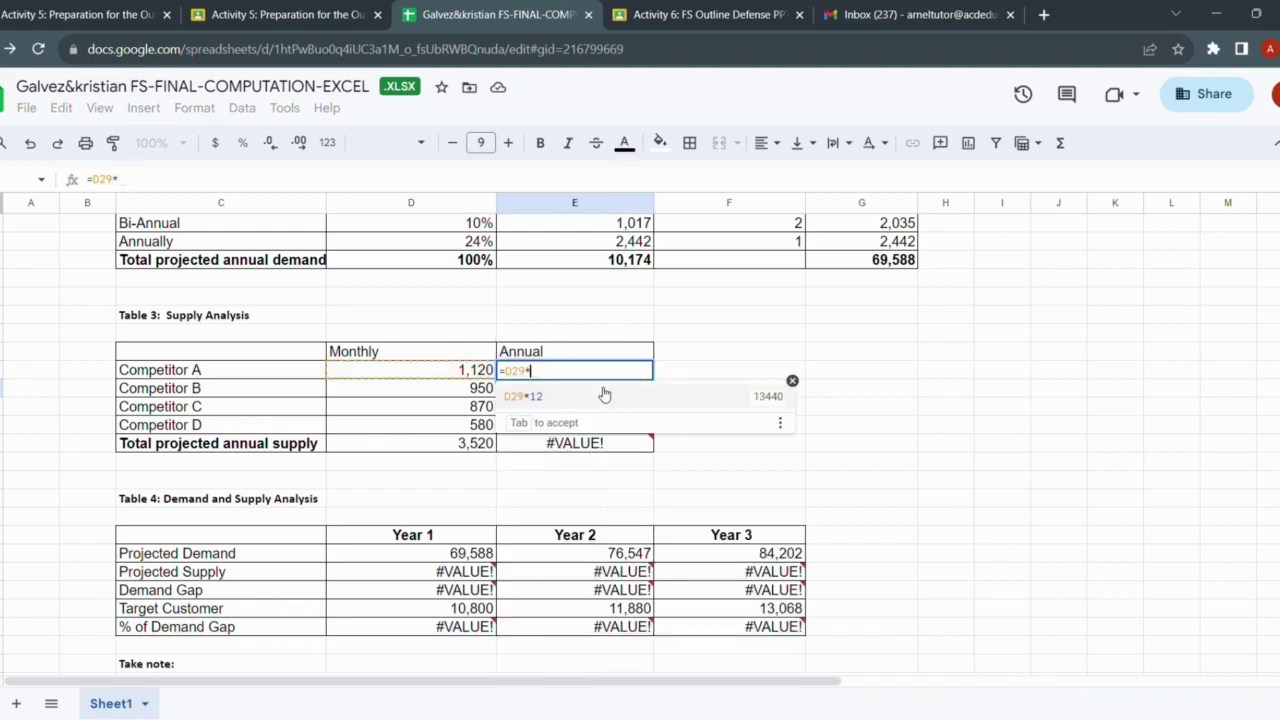
{"action": "left_click", "coordinate": [602, 392]}
{"action": "key", "text": "Return"}
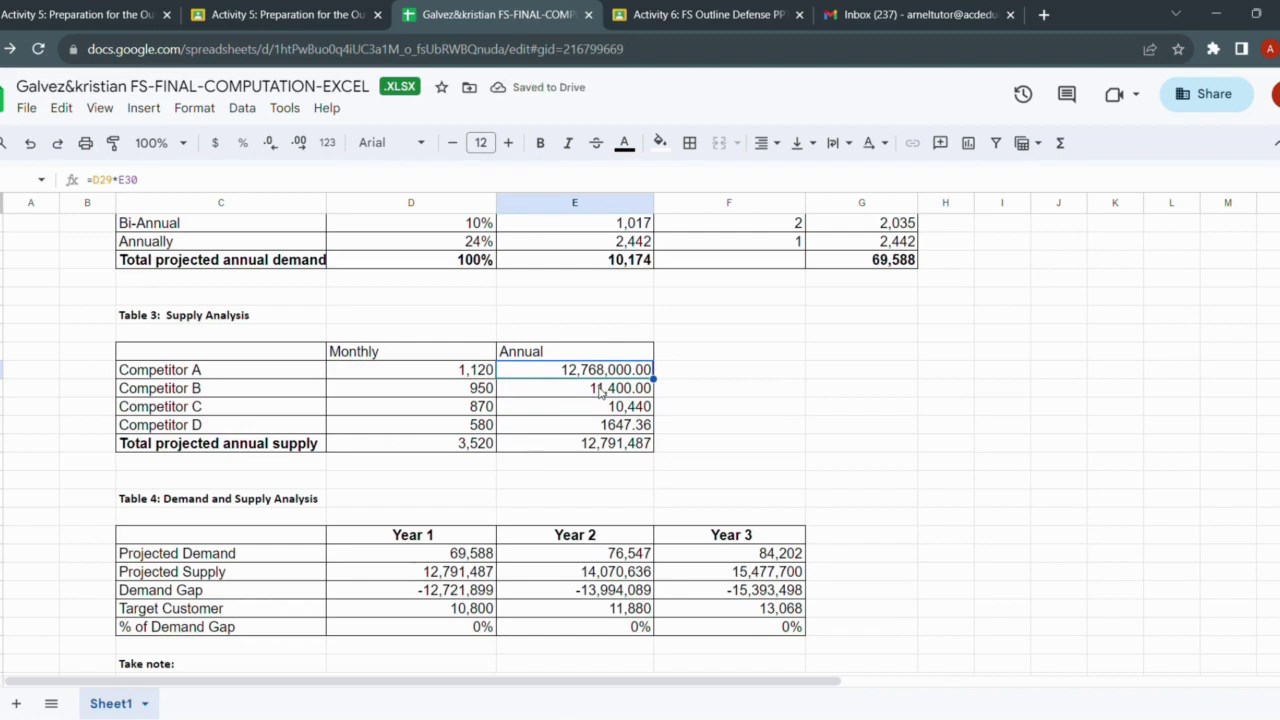
Correct Competitor A's annual supply formula in Table 3 to =D29*12.
{"action": "key", "text": "Return"}
{"action": "key", "text": "BackSpace"}
{"action": "key", "text": "BackSpace"}
{"action": "key", "text": "BackSpace"}
{"action": "key", "text": "BackSpace"}
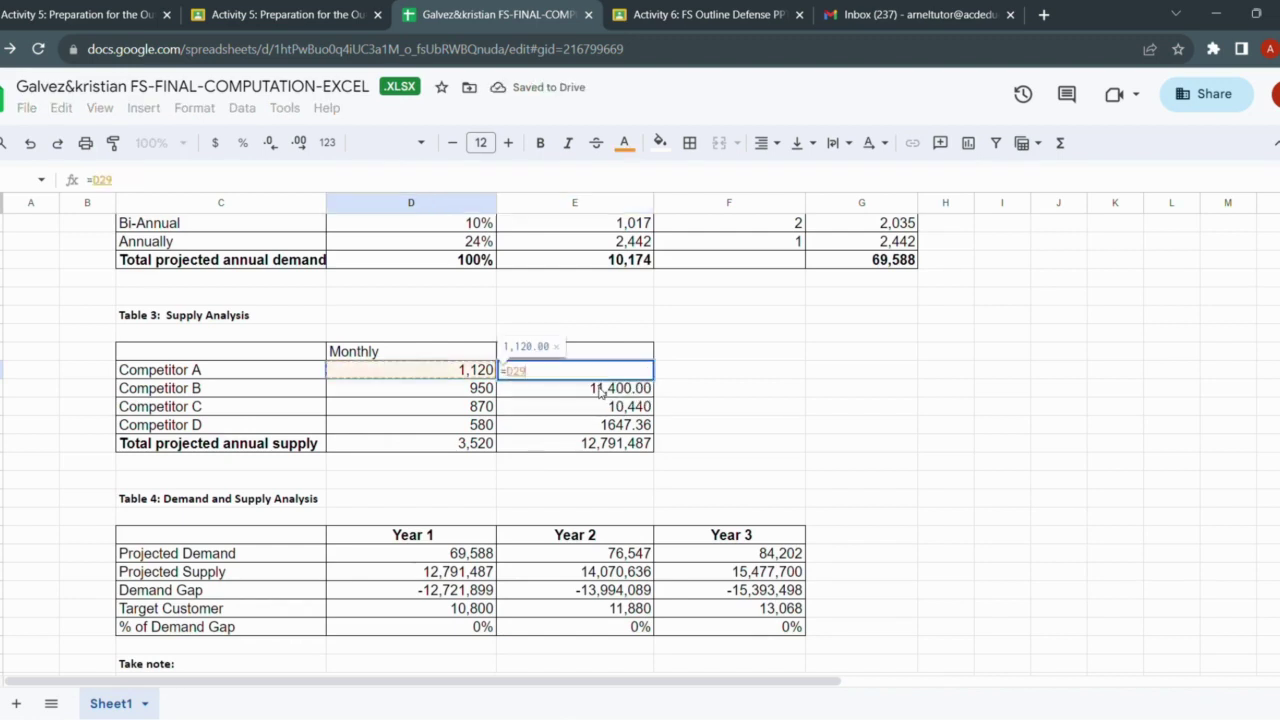
{"action": "type", "text": "*"}
{"action": "left_click", "coordinate": [600, 392]}
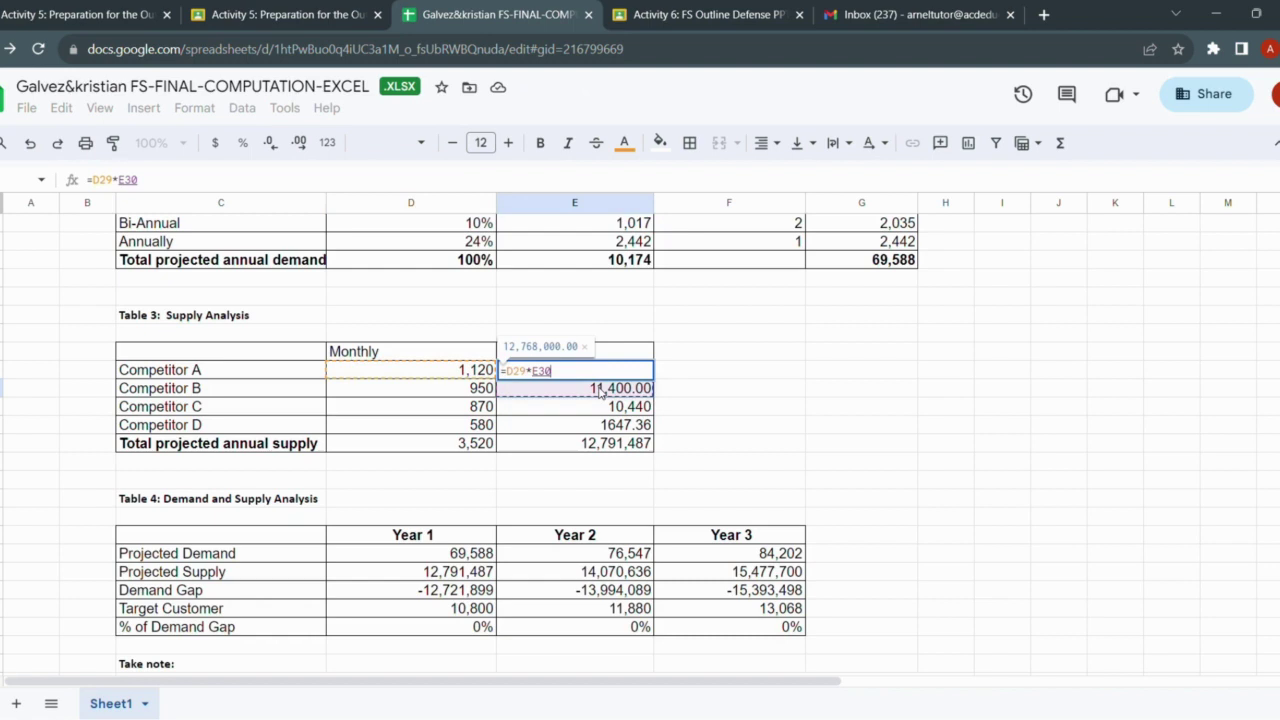
{"action": "key", "text": "BackSpace"}
{"action": "key", "text": "BackSpace"}
{"action": "key", "text": "BackSpace"}
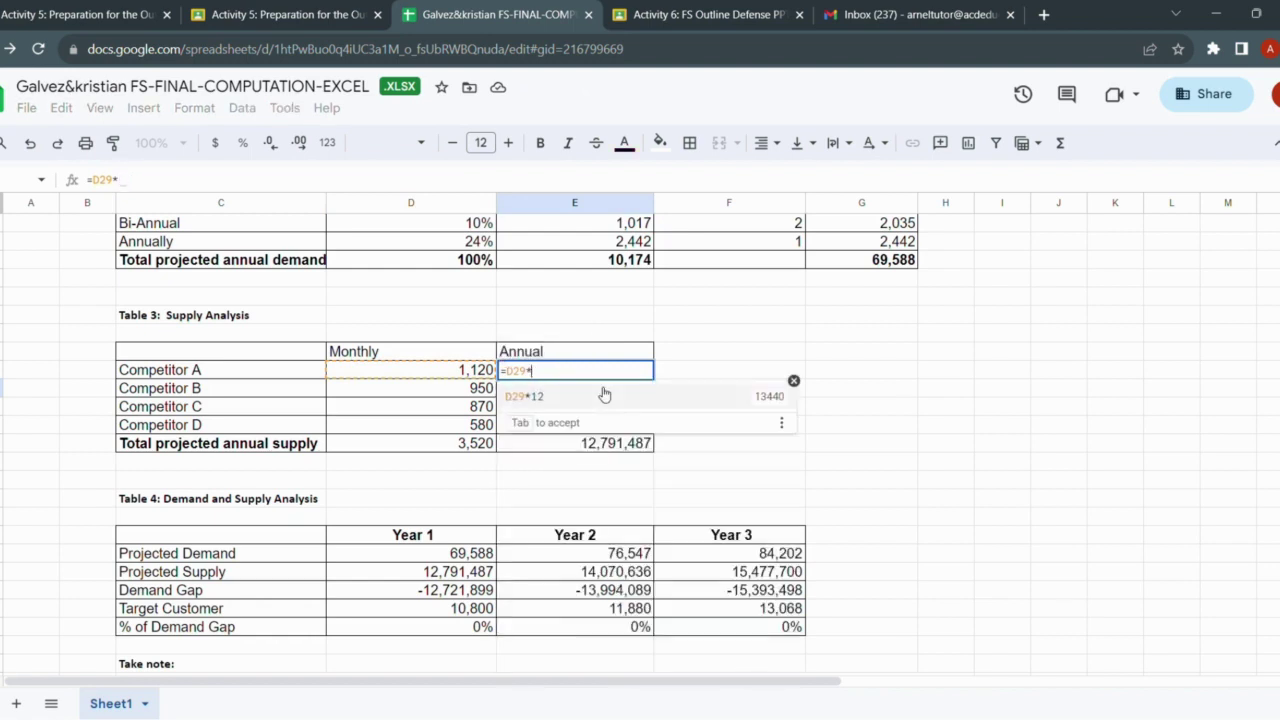
{"action": "type", "text": "12"}
{"action": "key", "text": "Return"}
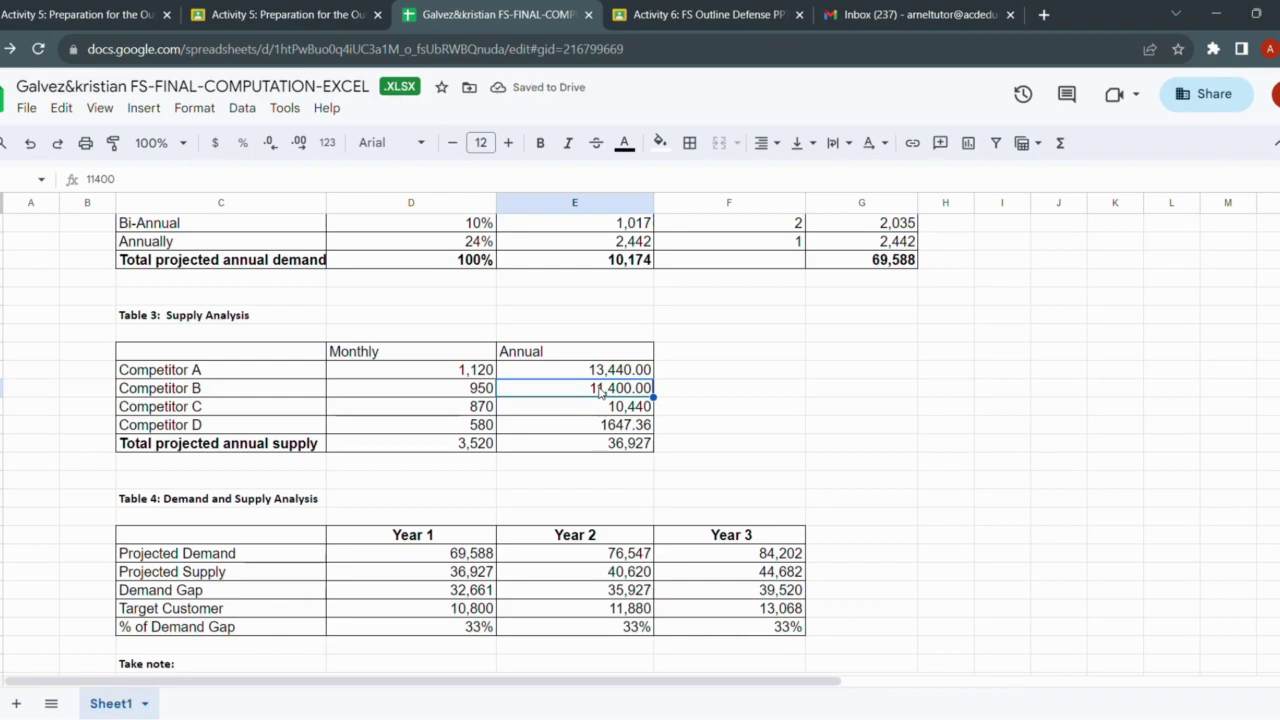
{"action": "key", "text": "Up"}
{"action": "key", "text": "ctrl+c"}
{"action": "key", "text": "shift+Down"}
{"action": "key", "text": "shift+Down"}
{"action": "key", "text": "shift+Down"}
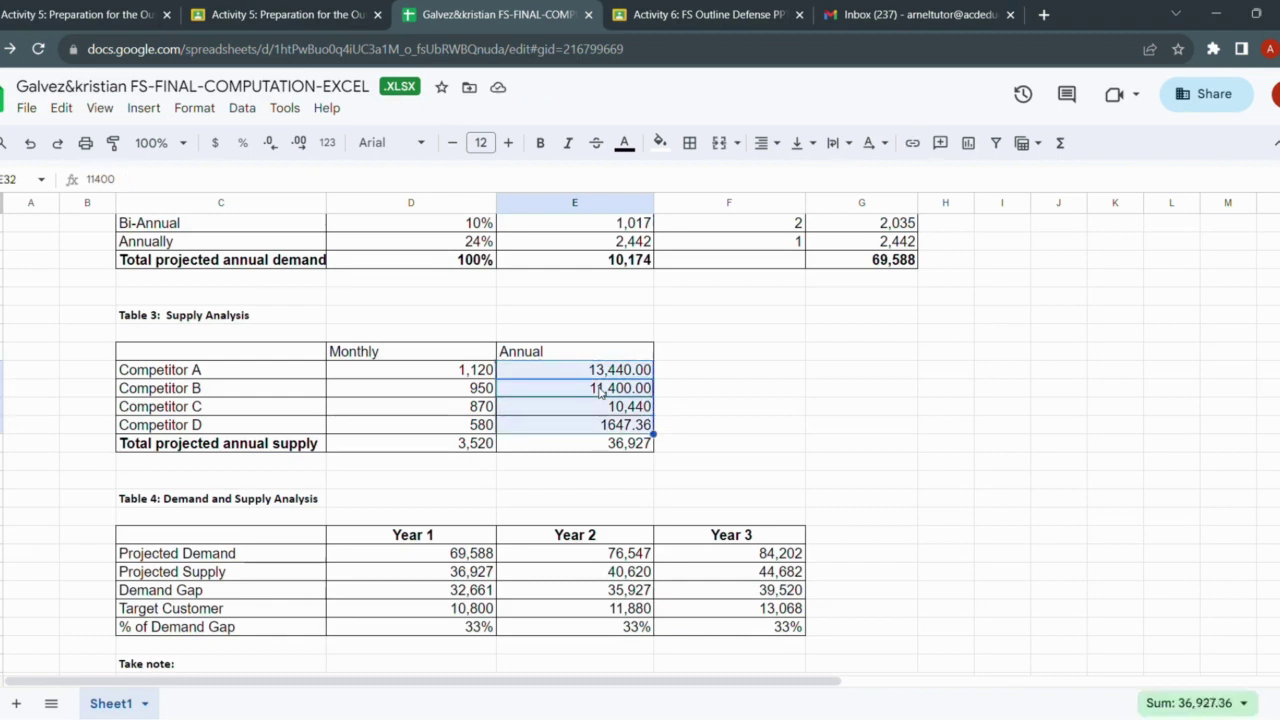
{"action": "key", "text": "Return"}
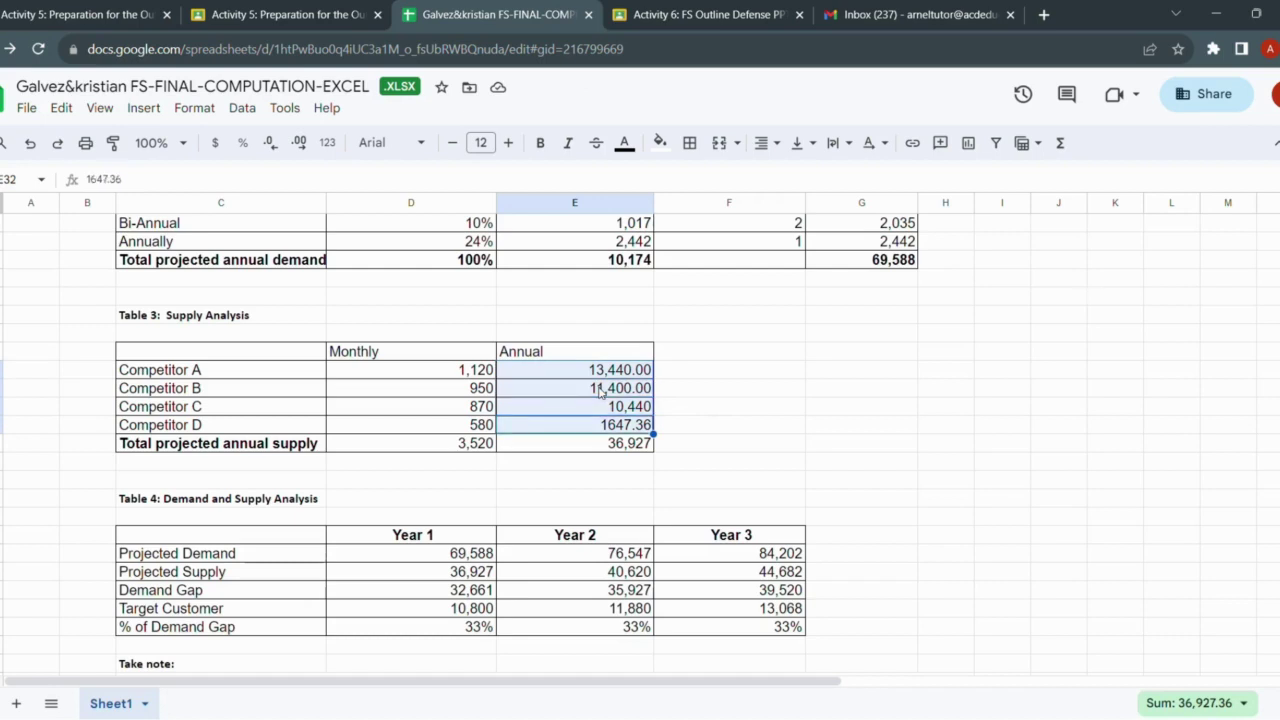
{"action": "left_click", "coordinate": [816, 540]}
{"action": "left_click", "coordinate": [620, 393]}
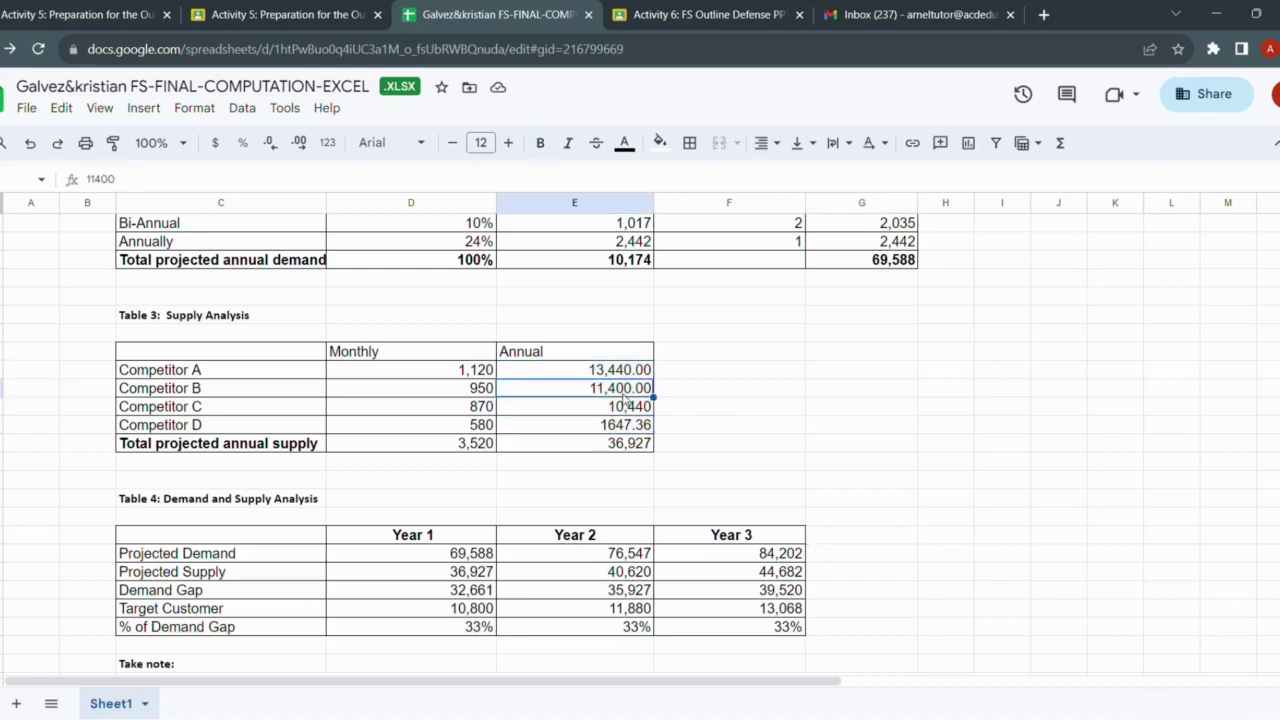
{"action": "key", "text": "Return"}
{"action": "left_click", "coordinate": [795, 412]}
Replace Competitor B's fixed annual supply value in Table 3 with the formula =D30*12.
{"action": "left_click", "coordinate": [575, 392]}
{"action": "type", "text": "="}
{"action": "key", "text": "Left"}
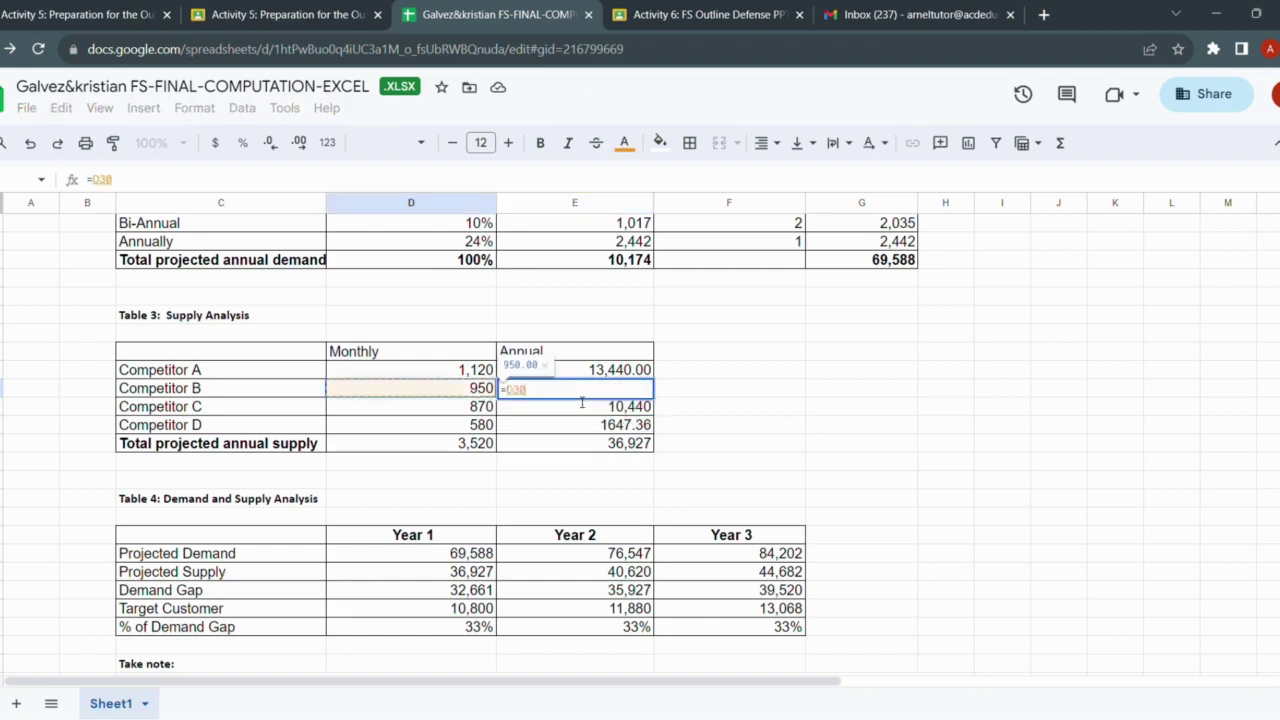
{"action": "type", "text": "*12"}
{"action": "key", "text": "Return"}
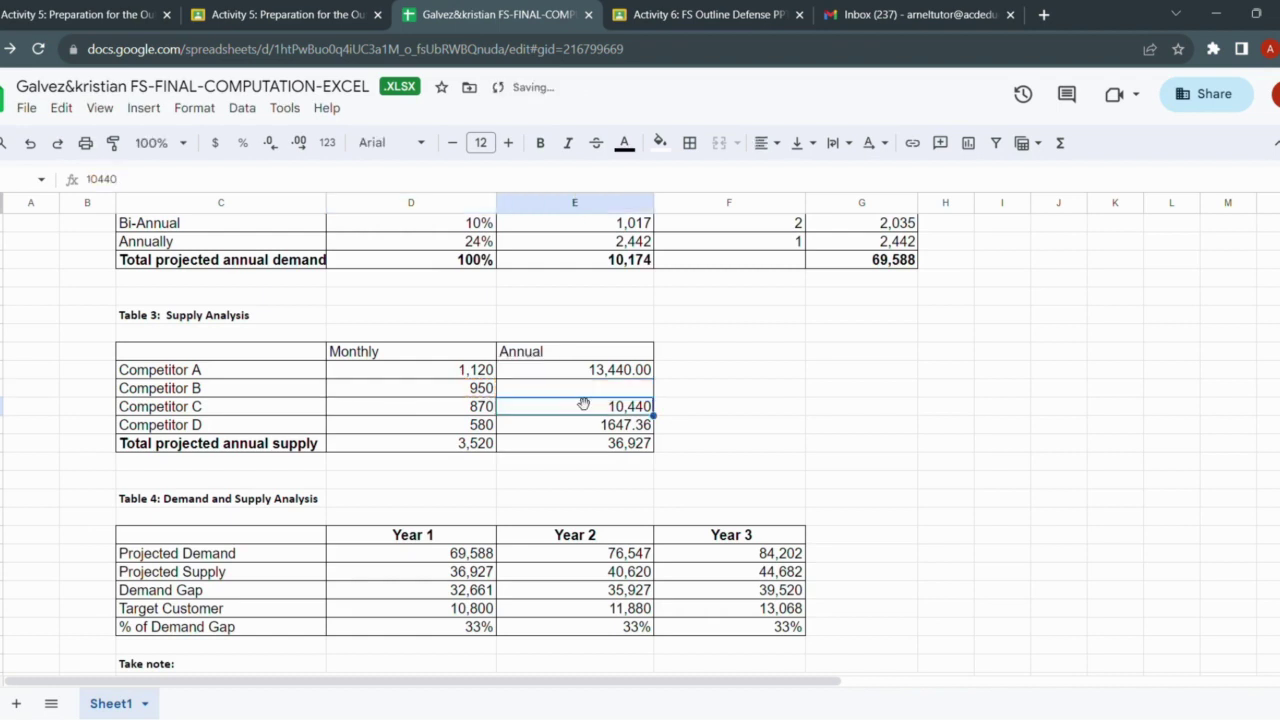
Replace Competitor C's fixed annual supply value in Table 3 with the formula =D31*12.
{"action": "type", "text": "="}
{"action": "key", "text": "Left"}
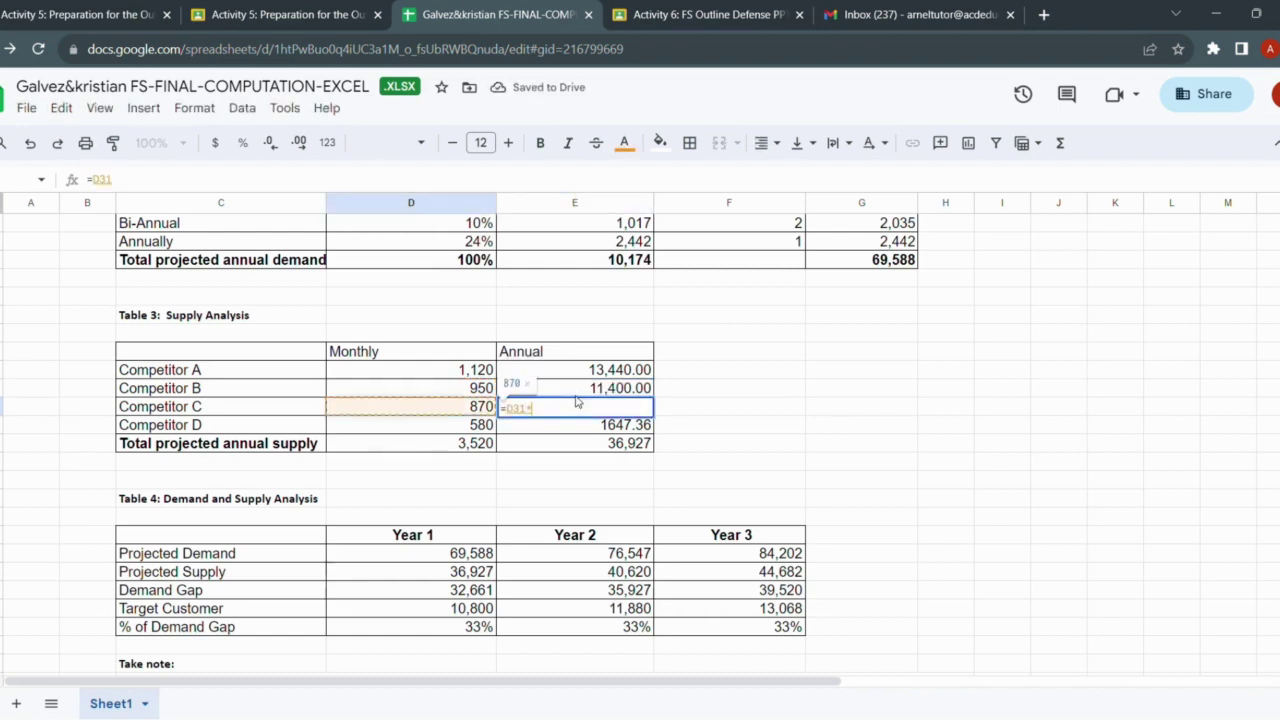
{"action": "type", "text": "*12"}
{"action": "key", "text": "Return"}
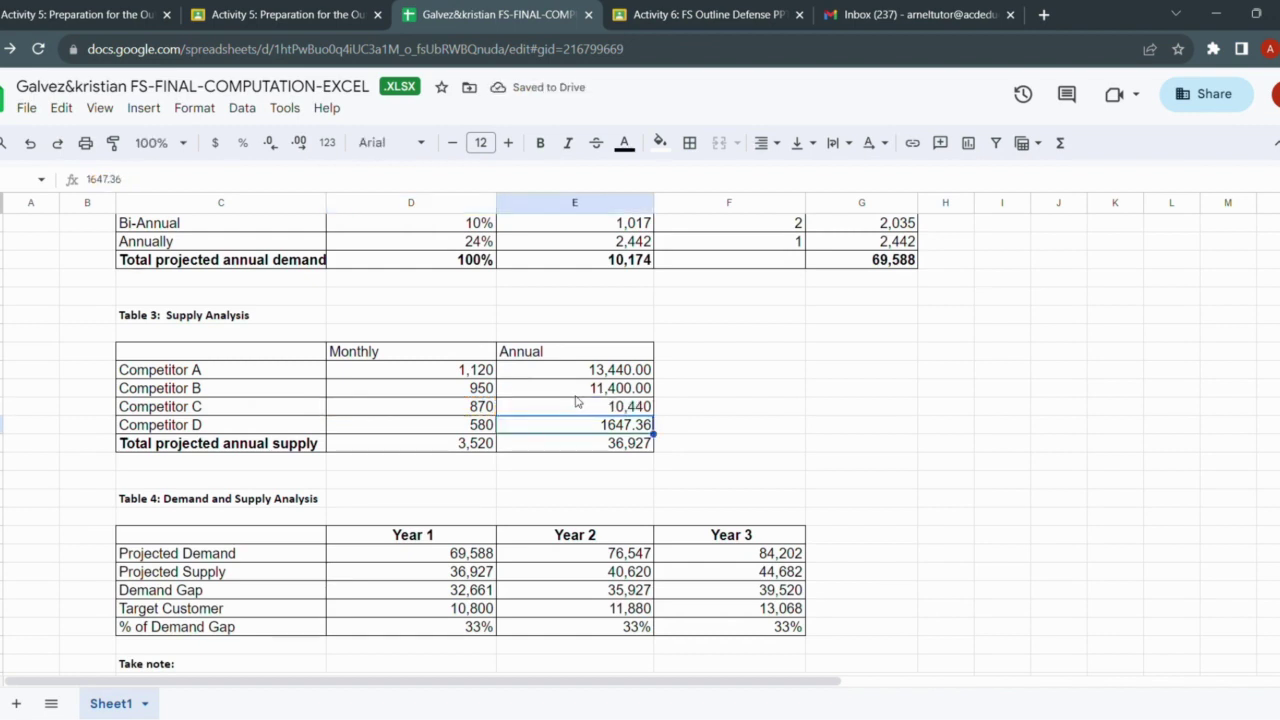
{"action": "key", "text": "Return"}
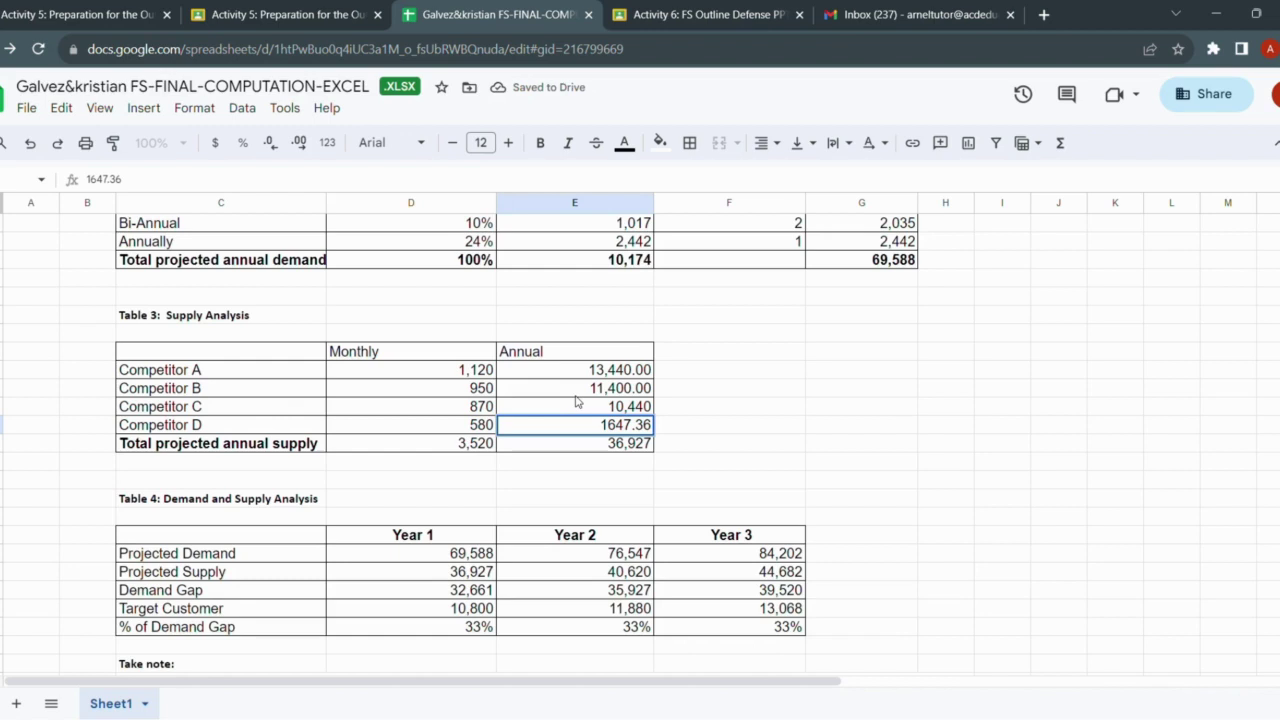
{"action": "key", "text": "BackSpace"}
{"action": "key", "text": "BackSpace"}
{"action": "key", "text": "BackSpace"}
{"action": "key", "text": "BackSpace"}
{"action": "key", "text": "BackSpace"}
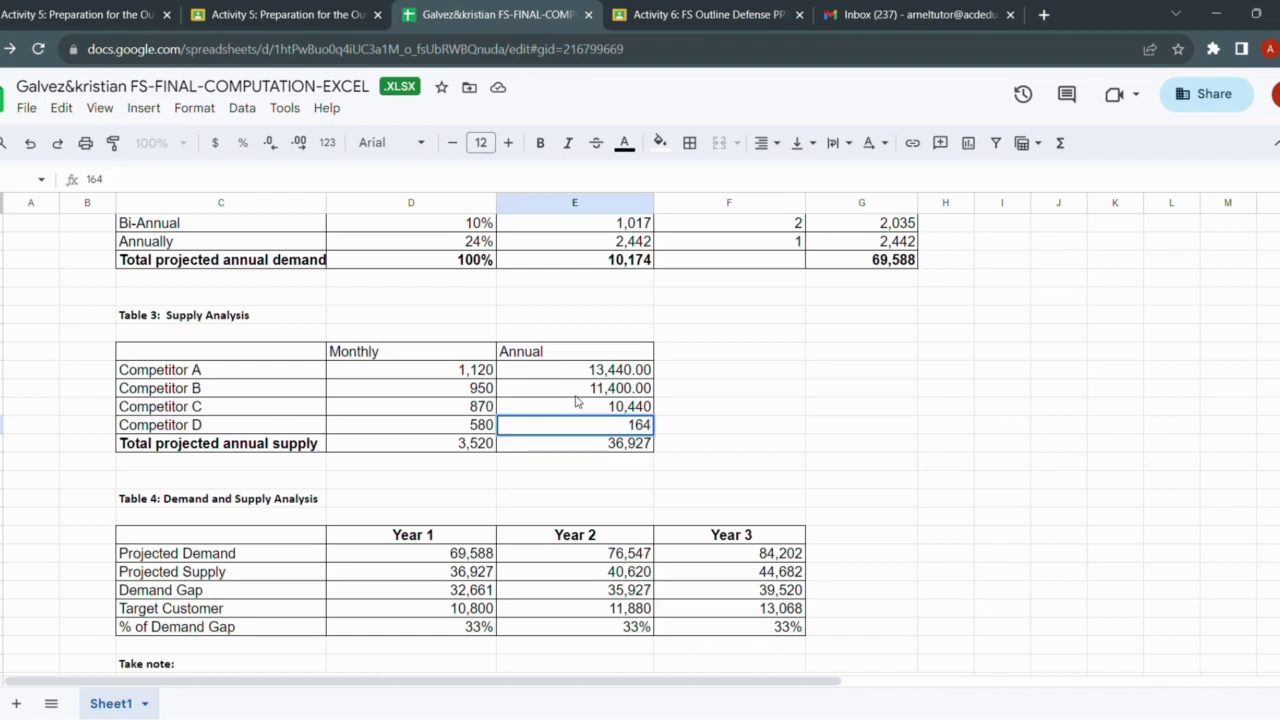
{"action": "key", "text": "Escape"}
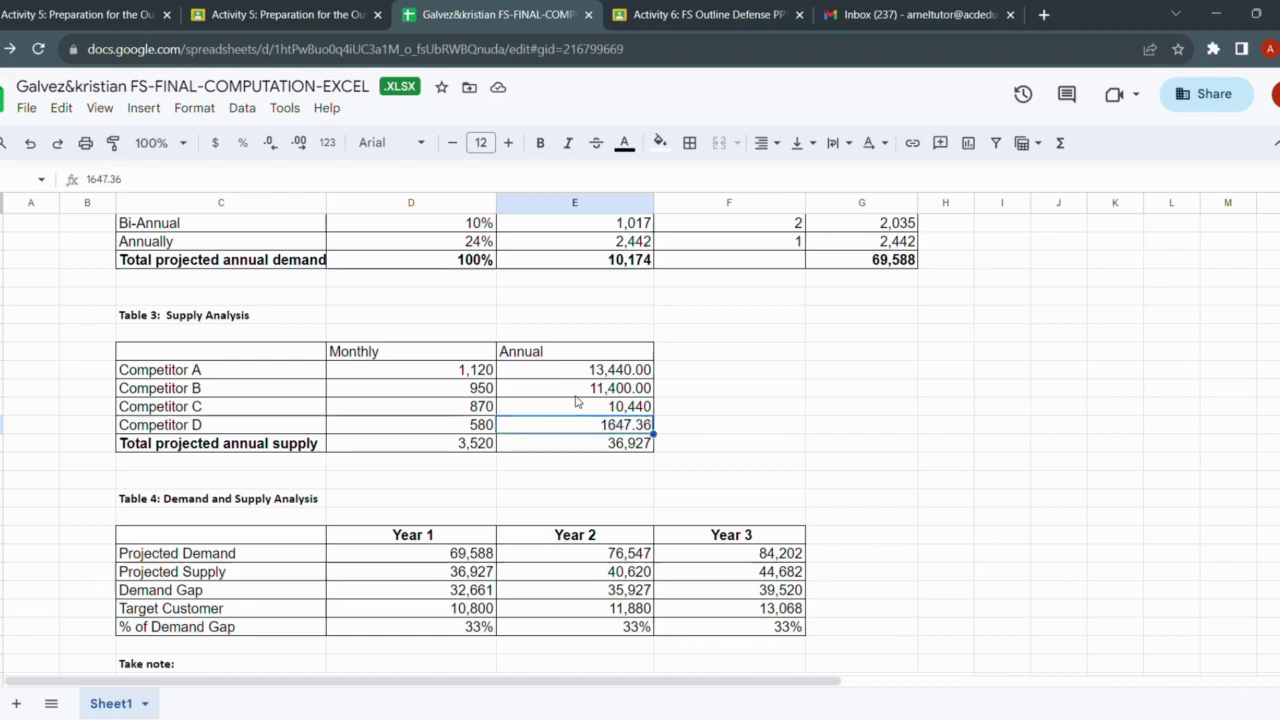
Replace Competitor D's fixed annual supply value in Table 3 with the formula =D32*12.
{"action": "type", "text": "="}
{"action": "key", "text": "Left"}
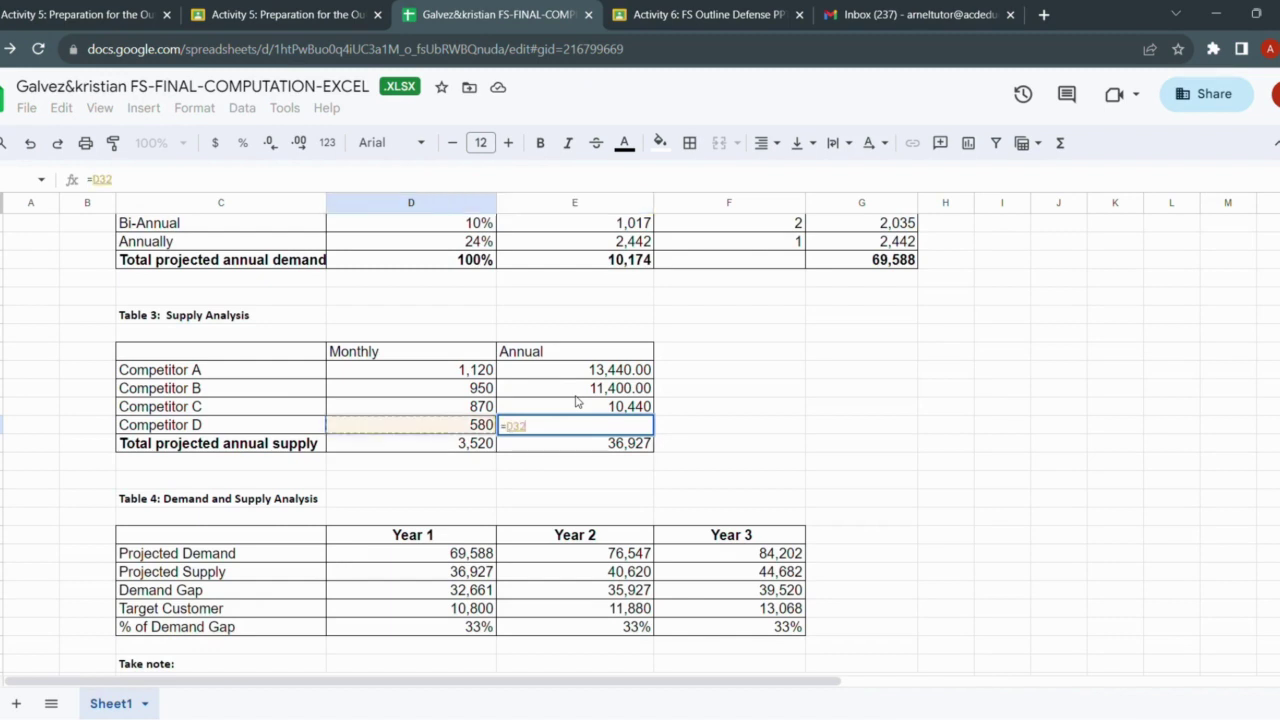
{"action": "type", "text": "*"}
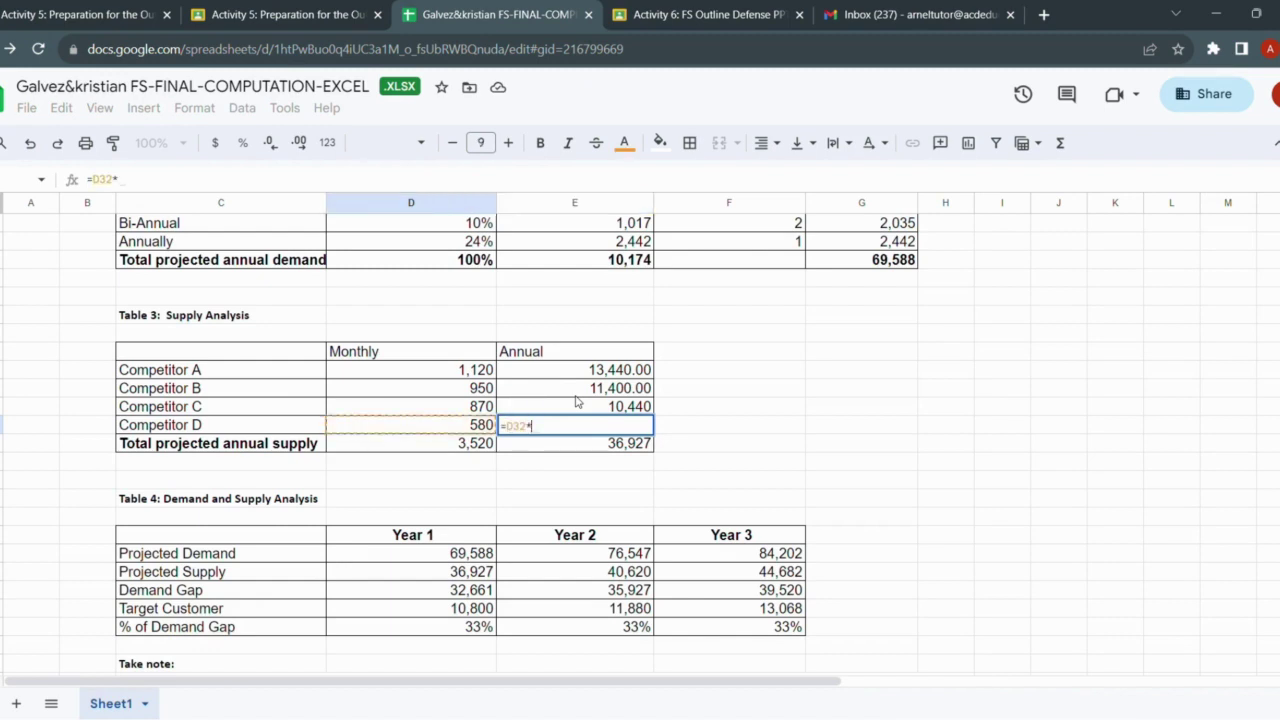
{"action": "type", "text": "12"}
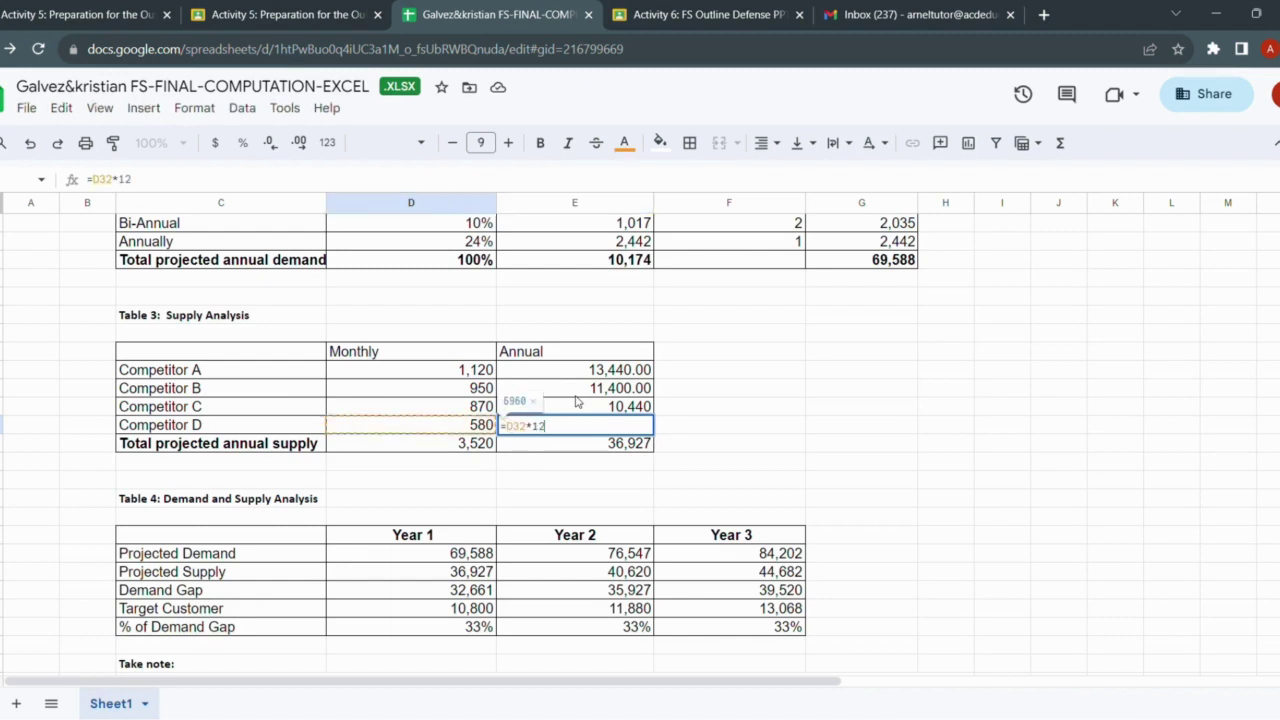
{"action": "key", "text": "Return"}
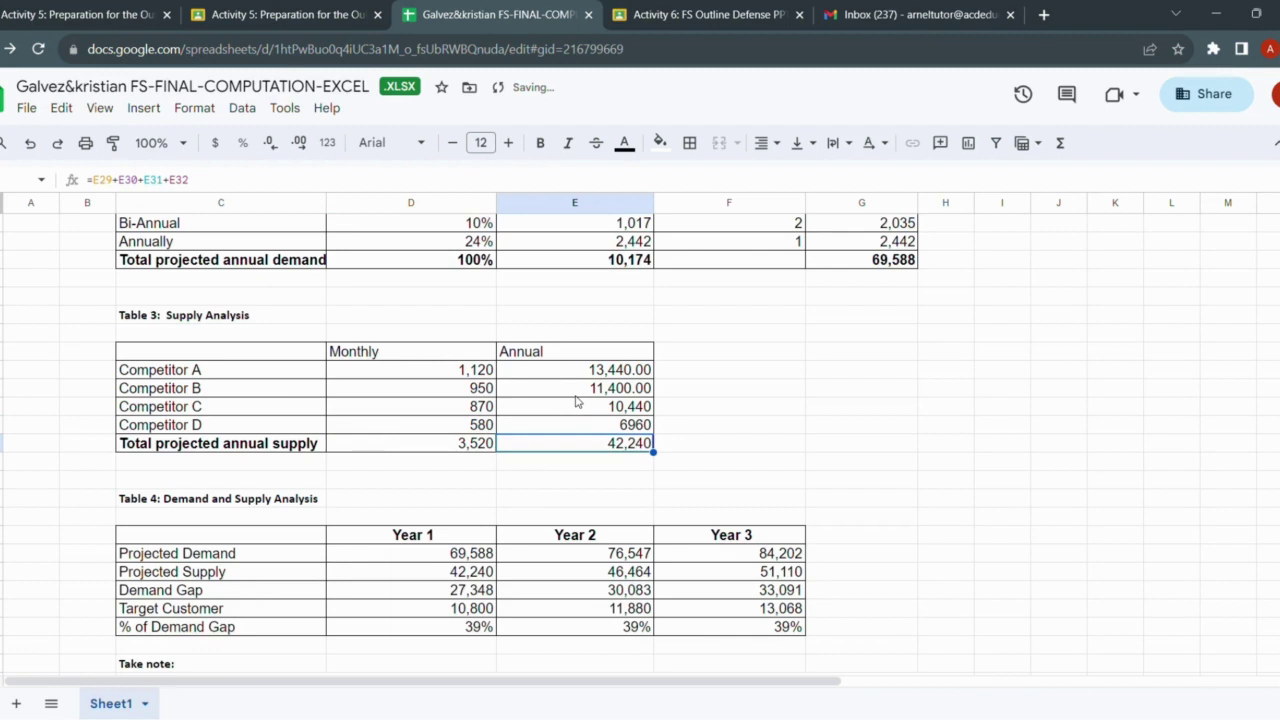
Check the annual supply formulas of Competitors A to D in Table 3 one after another.
{"action": "key", "text": "Up"}
{"action": "key", "text": "Up"}
{"action": "key", "text": "Up"}
{"action": "key", "text": "Up"}
{"action": "key", "text": "Return"}
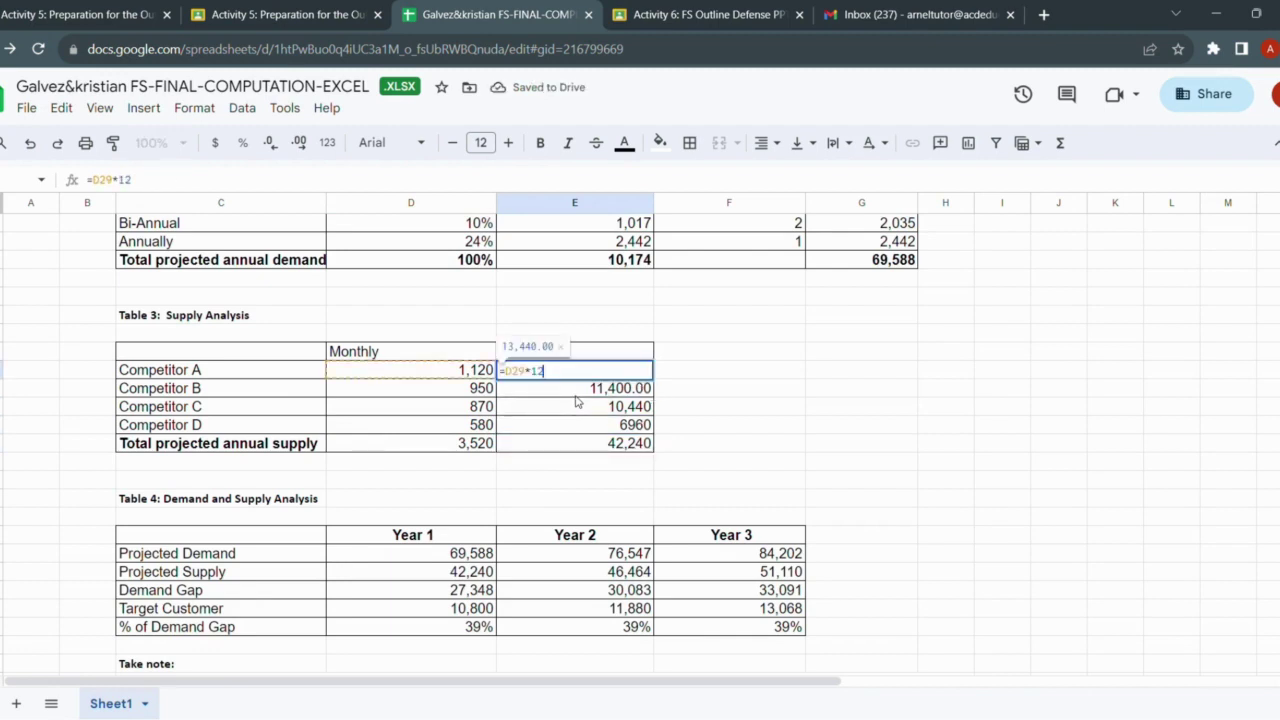
{"action": "key", "text": "Return"}
{"action": "key", "text": "Return"}
{"action": "key", "text": "Return"}
{"action": "key", "text": "Return"}
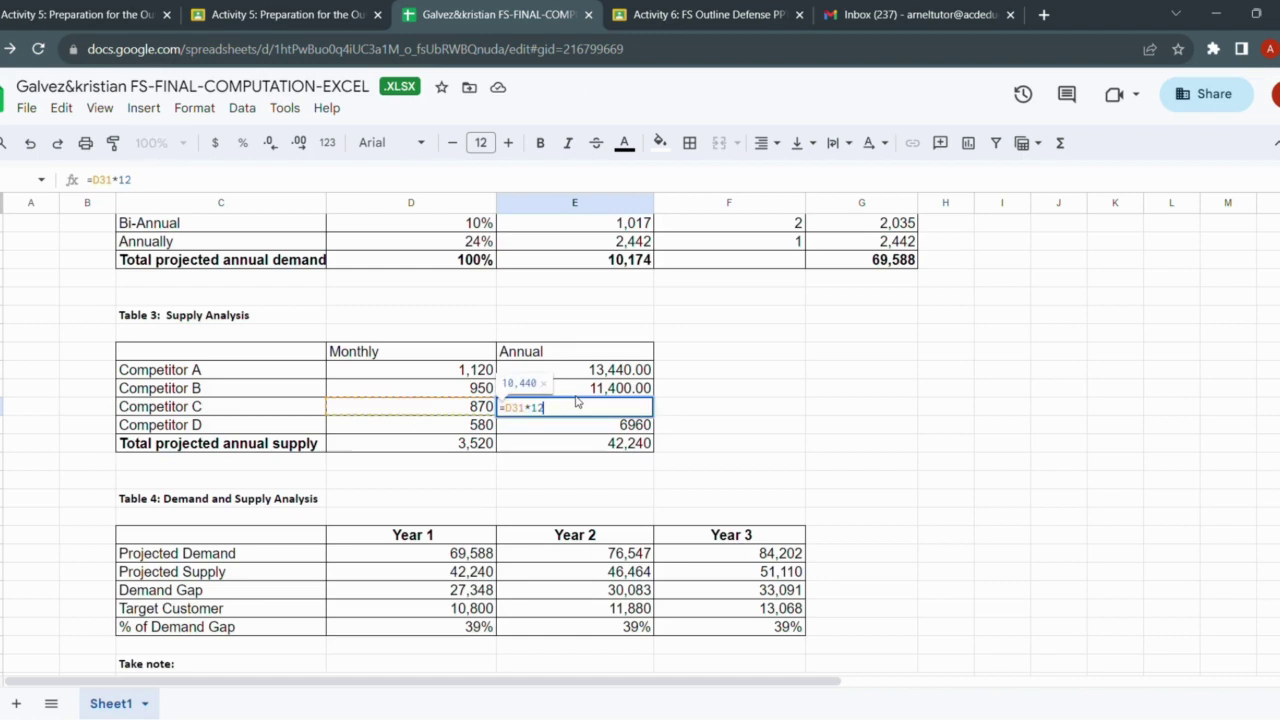
{"action": "key", "text": "Return"}
{"action": "key", "text": "Return"}
{"action": "key", "text": "Return"}
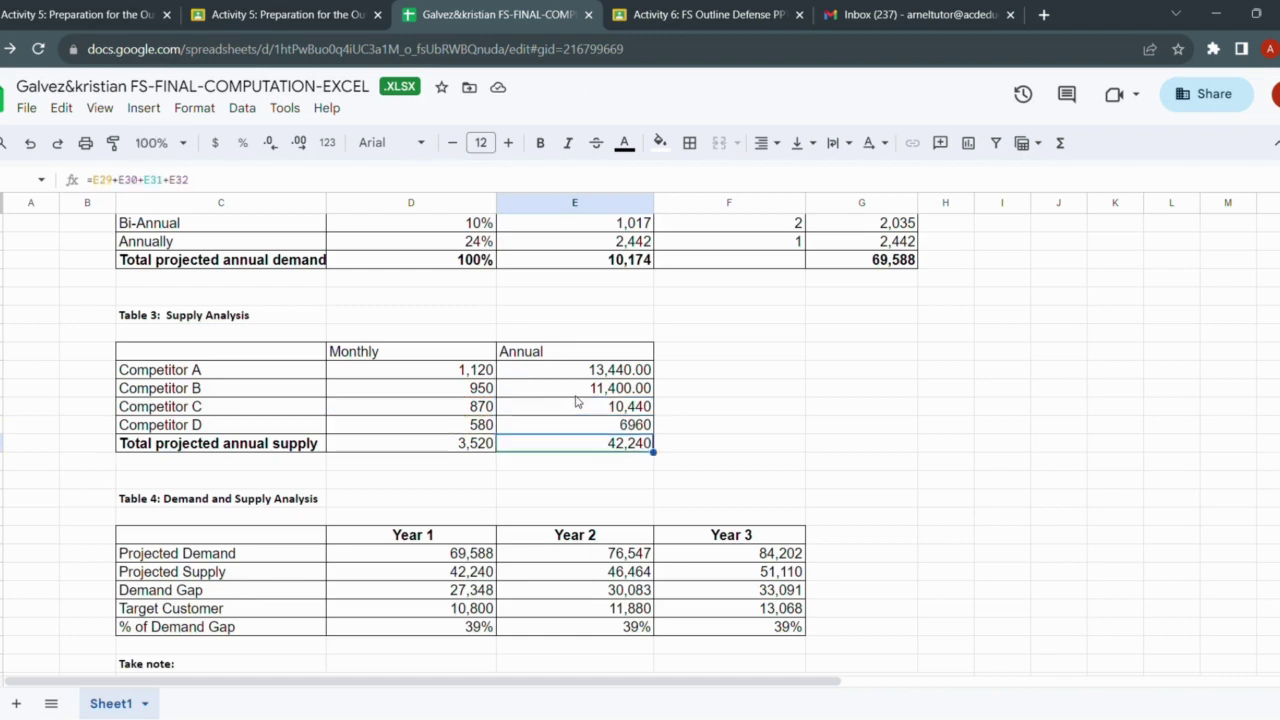
Re-enter the annual total of Table 3's projected supply as the formula +E29+E30+E31+E32.
{"action": "type", "text": "+E29+E32"}
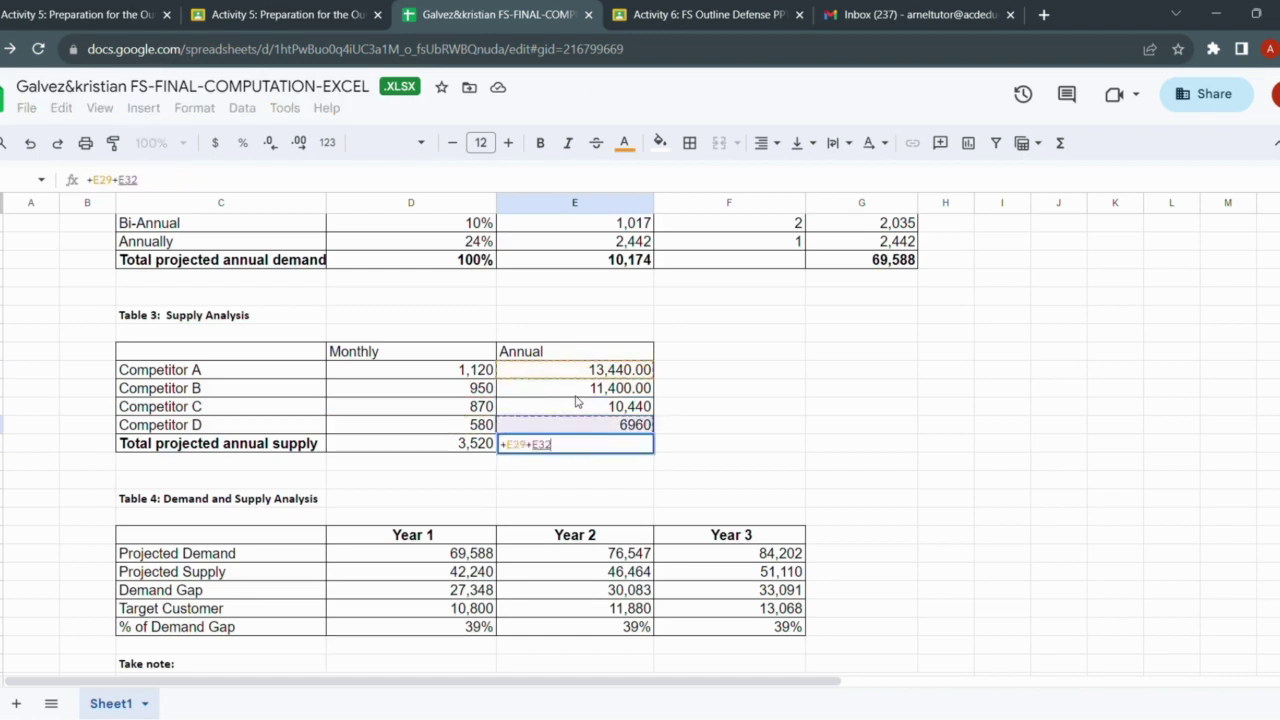
{"action": "key", "text": "BackSpace"}
{"action": "type", "text": "0+E31"}
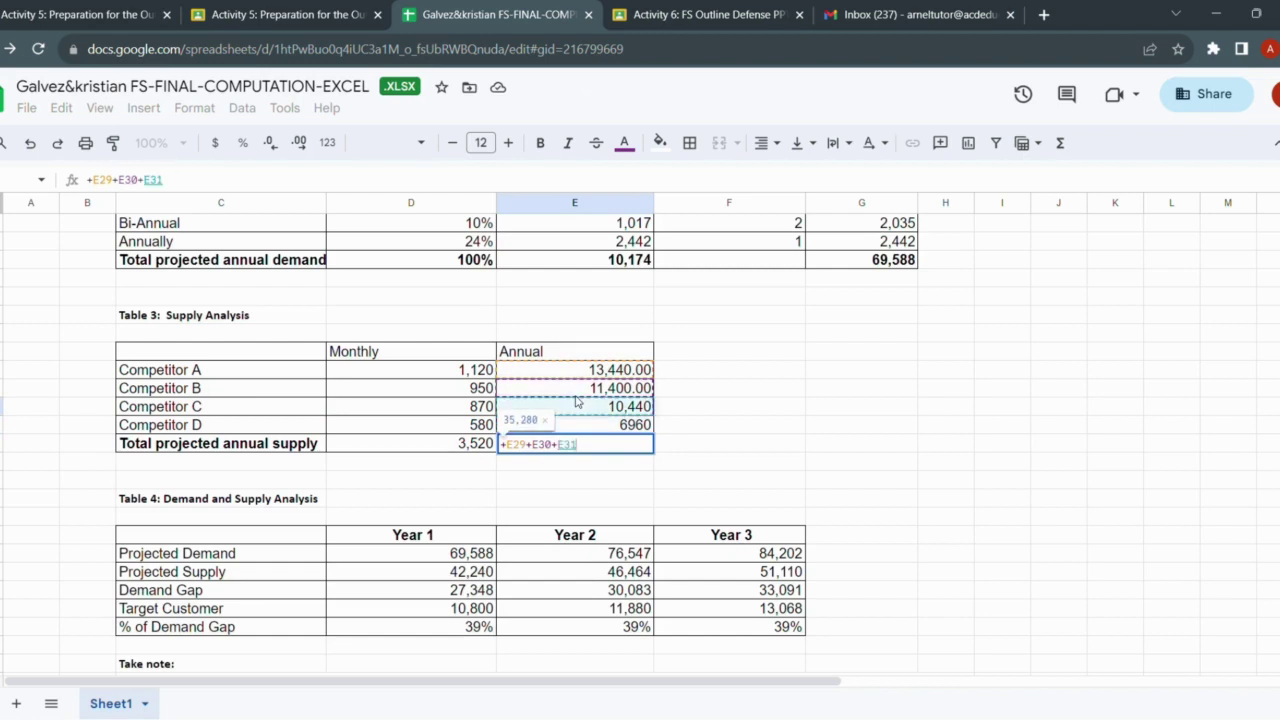
{"action": "type", "text": "+E32"}
{"action": "key", "text": "BackSpace"}
{"action": "type", "text": "2"}
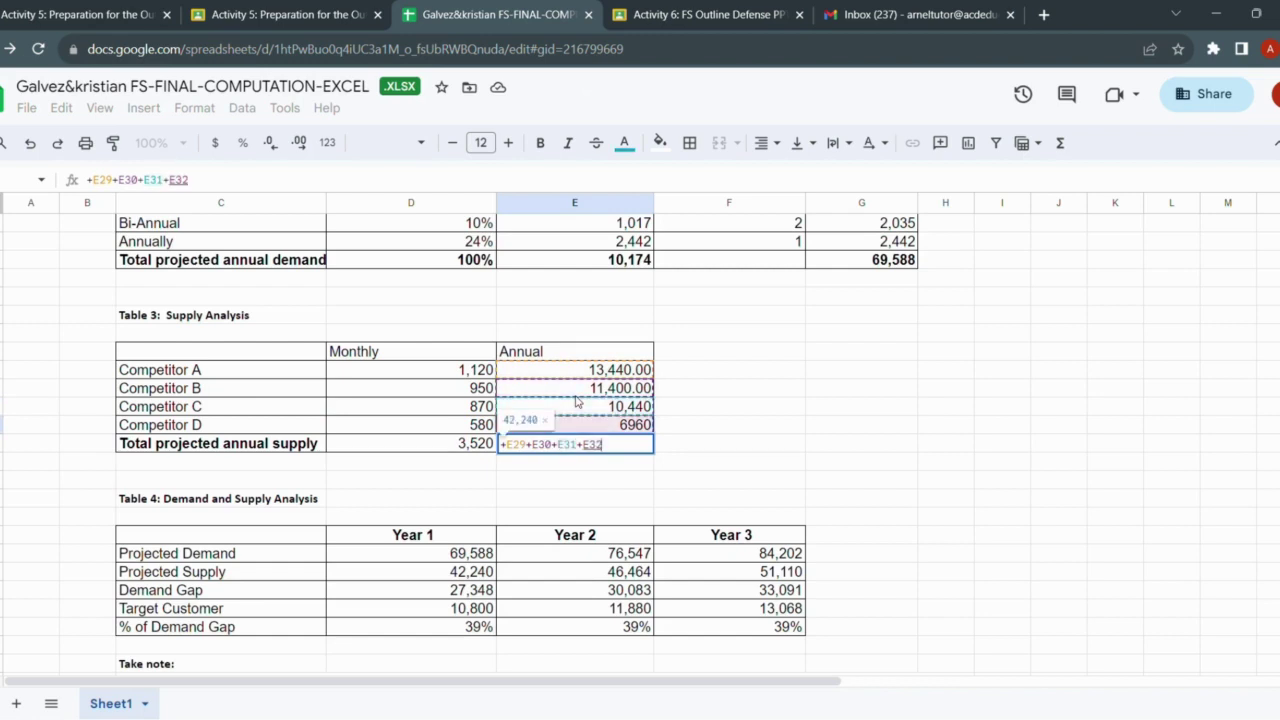
{"action": "key", "text": "Return"}
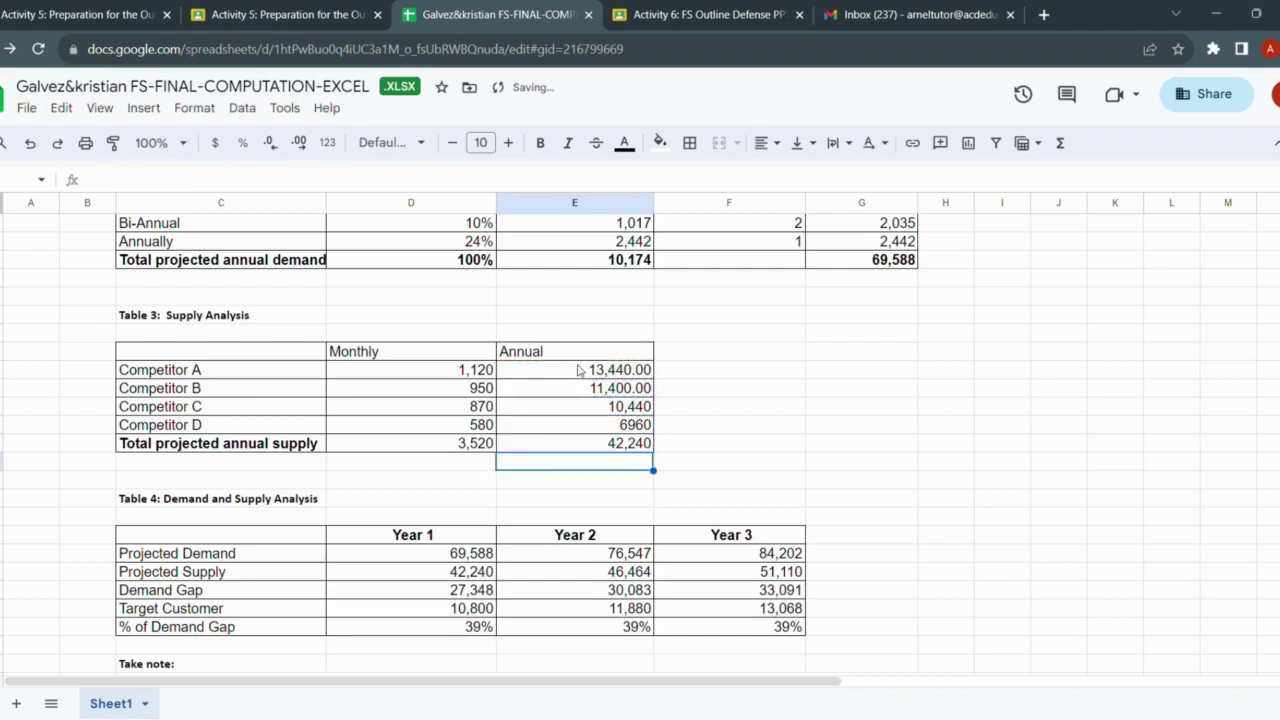
Format the four competitors' annual supply values in Table 3 as numbers with thousands separators and no decimals.
{"action": "left_click", "coordinate": [584, 360]}
{"action": "left_click_drag", "start_coordinate": [584, 361], "coordinate": [586, 424]}
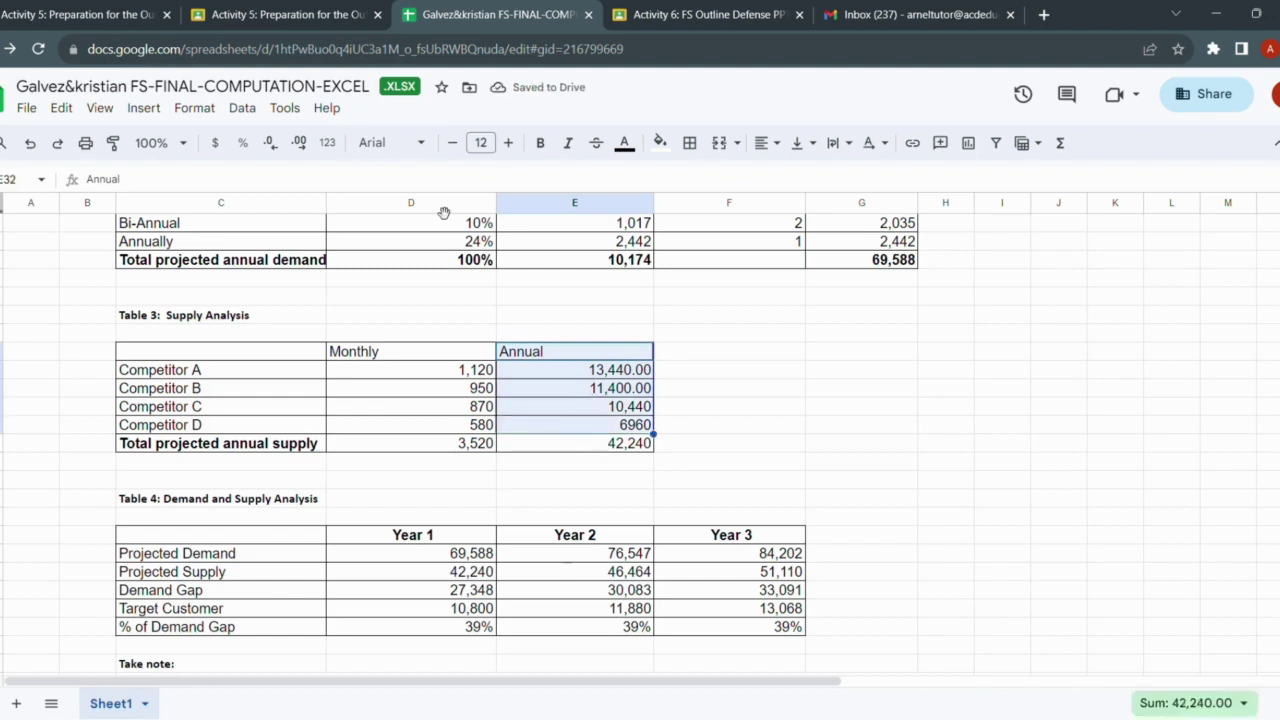
{"action": "left_click", "coordinate": [325, 143]}
{"action": "left_click", "coordinate": [365, 250]}
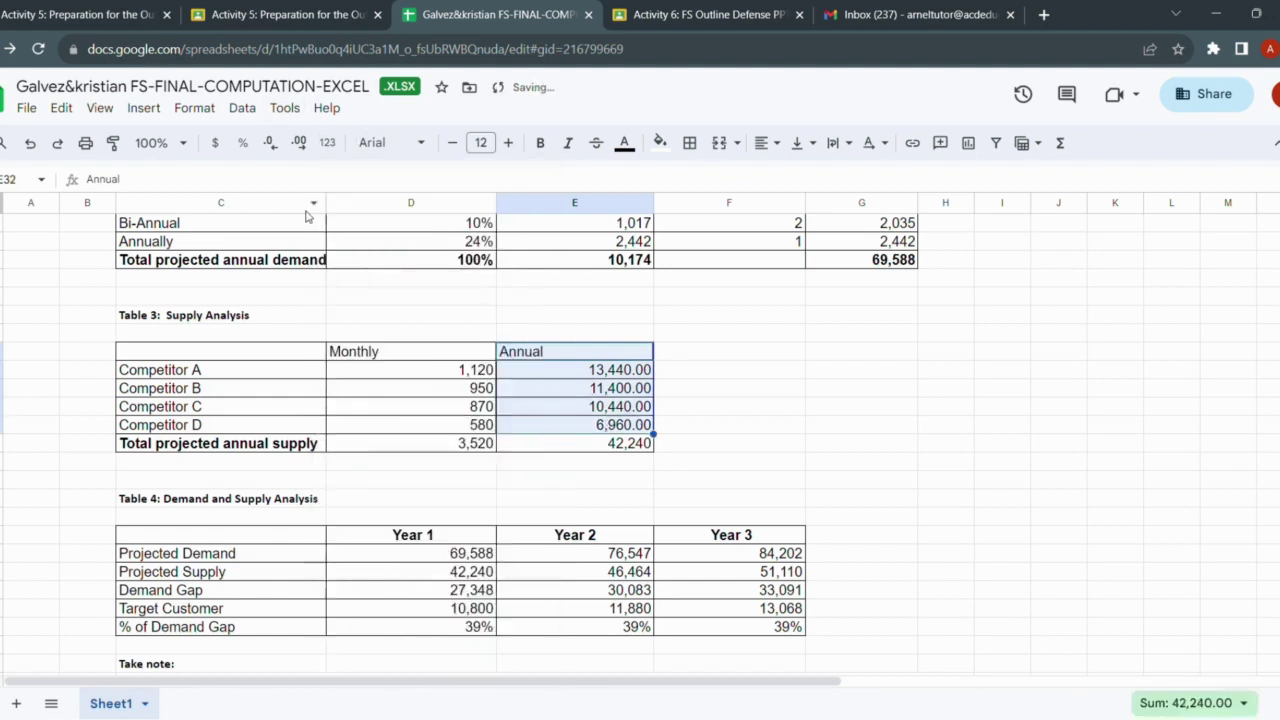
{"action": "left_click", "coordinate": [270, 143]}
{"action": "left_click", "coordinate": [270, 143]}
{"action": "left_click", "coordinate": [770, 462]}
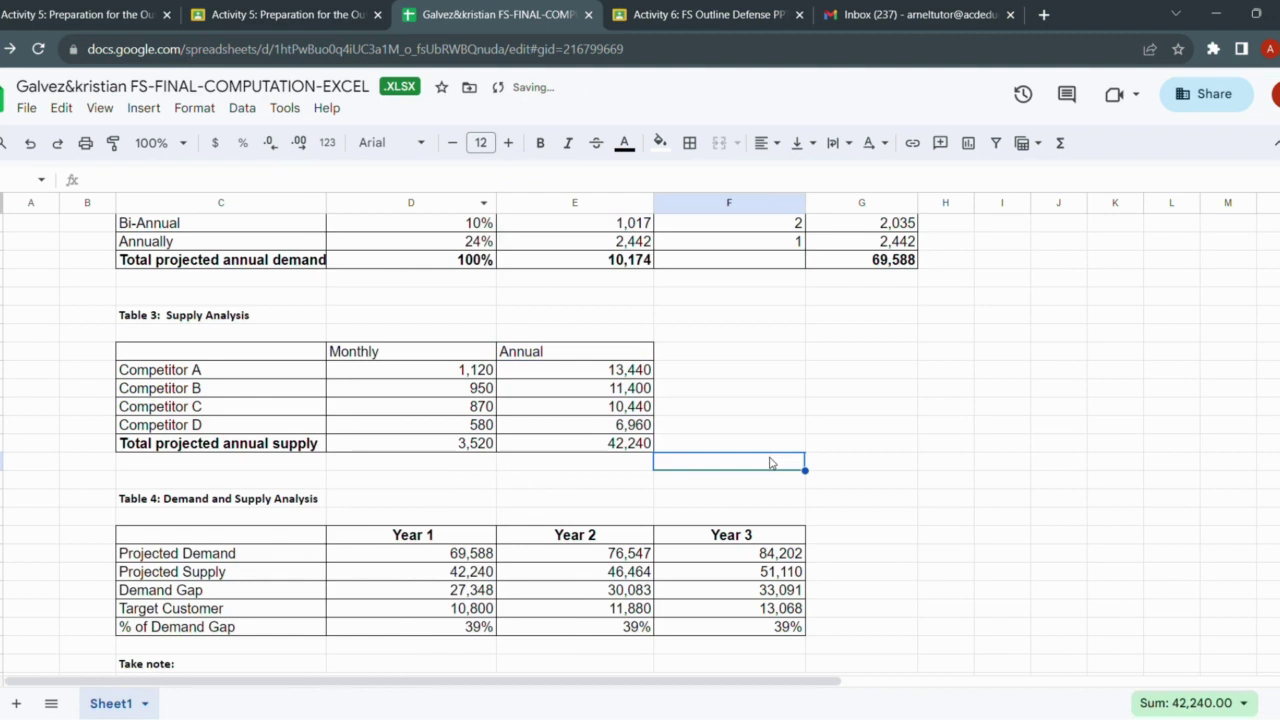
Re-enter the monthly supply total in Table 3 as the formula +D32+D31+D30+D29 and check it.
{"action": "left_click", "coordinate": [596, 484]}
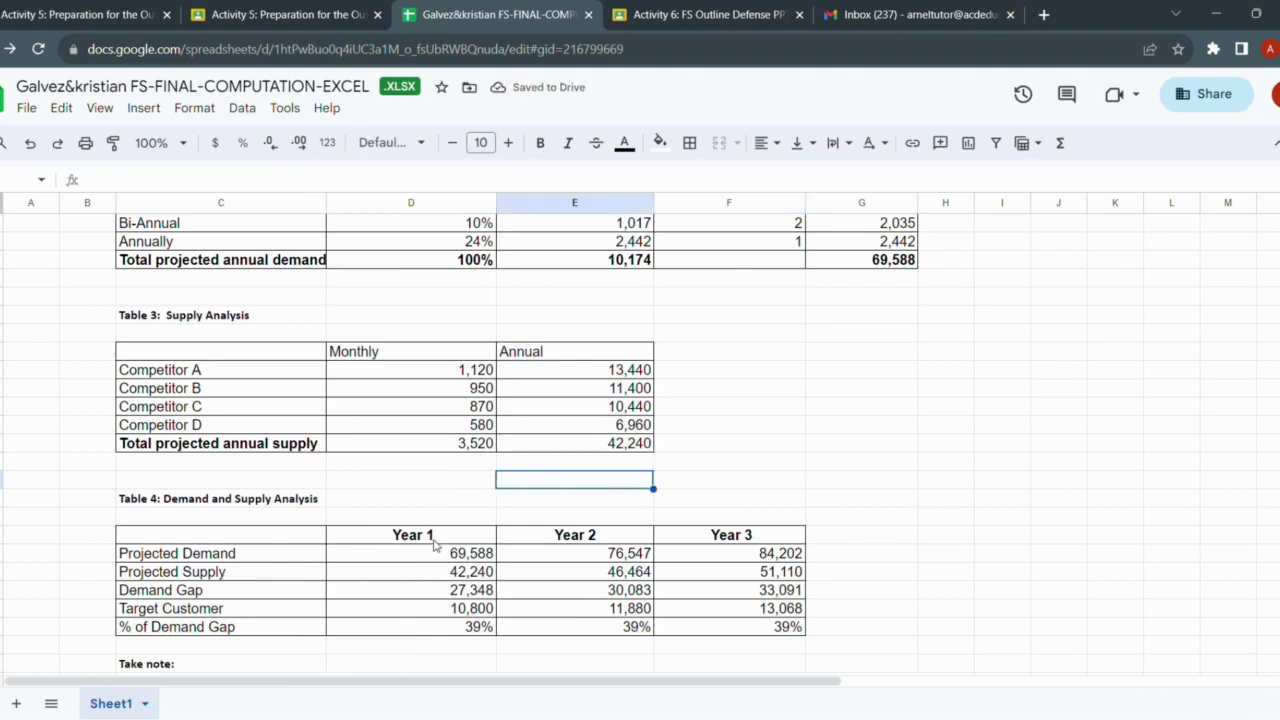
{"action": "left_click", "coordinate": [470, 450]}
{"action": "type", "text": "+"}
{"action": "key", "text": "Up"}
{"action": "type", "text": "+"}
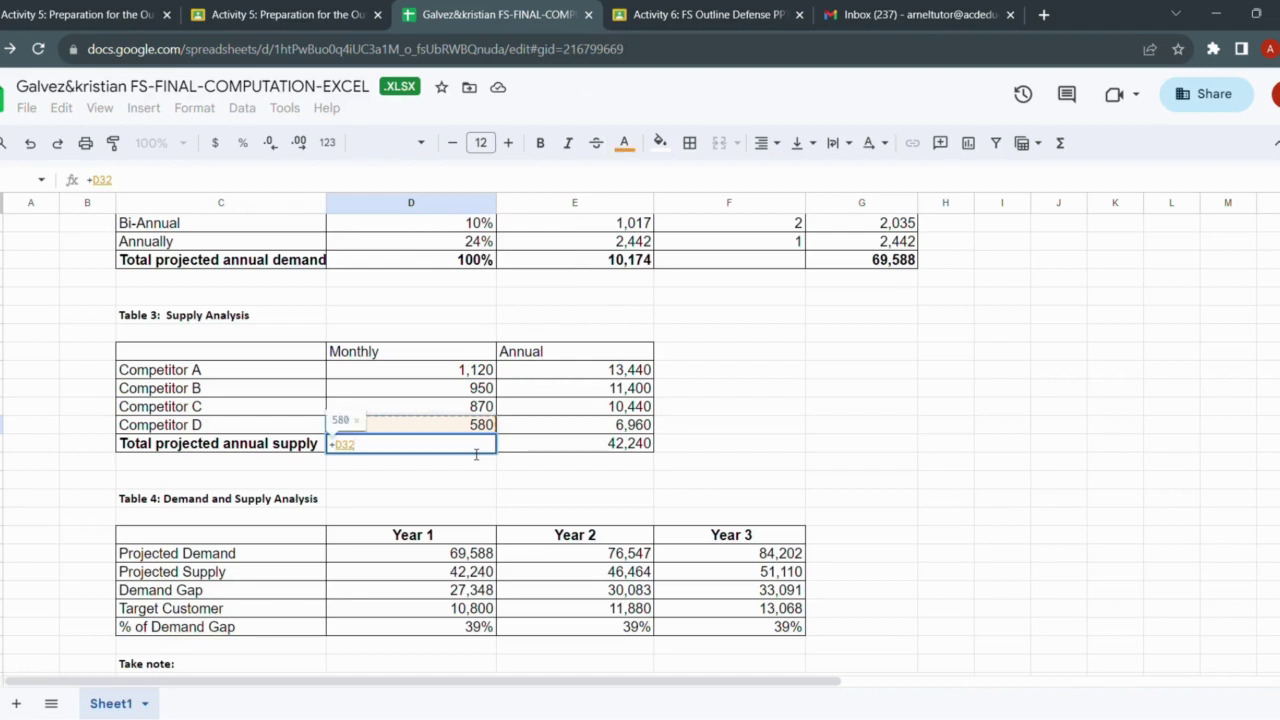
{"action": "key", "text": "Up"}
{"action": "key", "text": "Up"}
{"action": "type", "text": "+"}
{"action": "key", "text": "Up"}
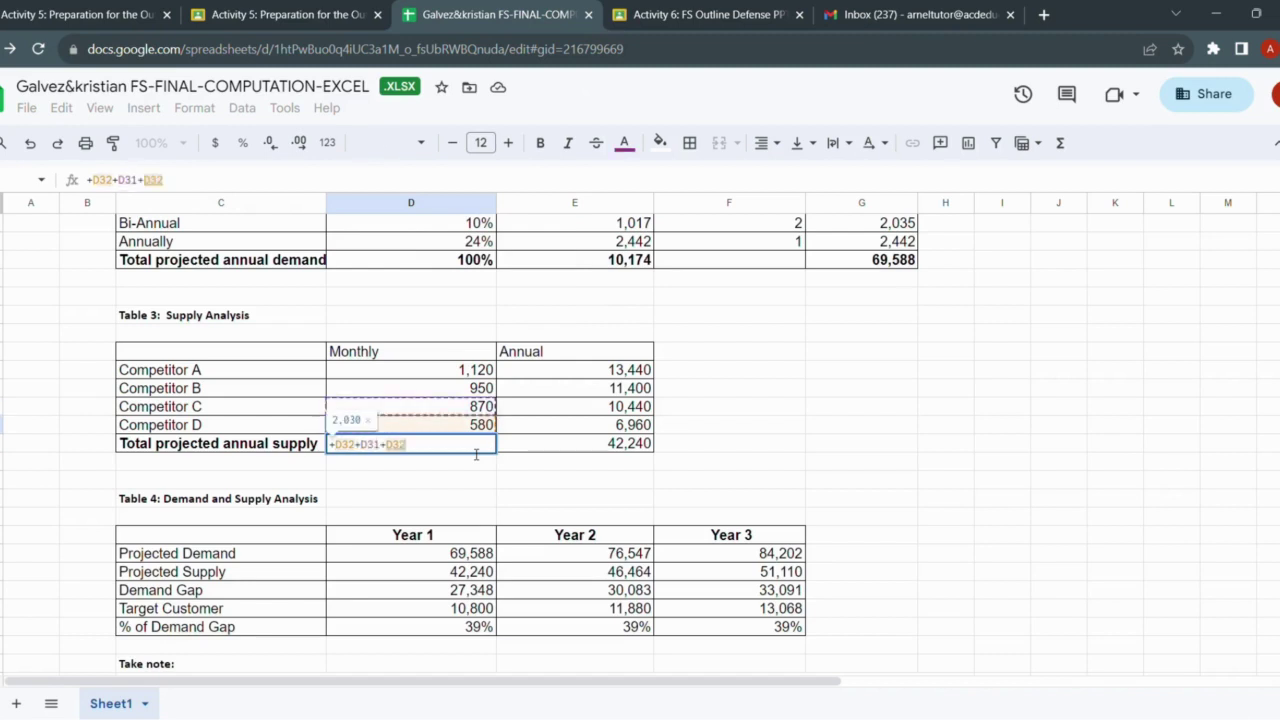
{"action": "key", "text": "Up"}
{"action": "type", "text": "+"}
{"action": "key", "text": "Up"}
{"action": "key", "text": "Up"}
{"action": "key", "text": "Up"}
{"action": "key", "text": "Up"}
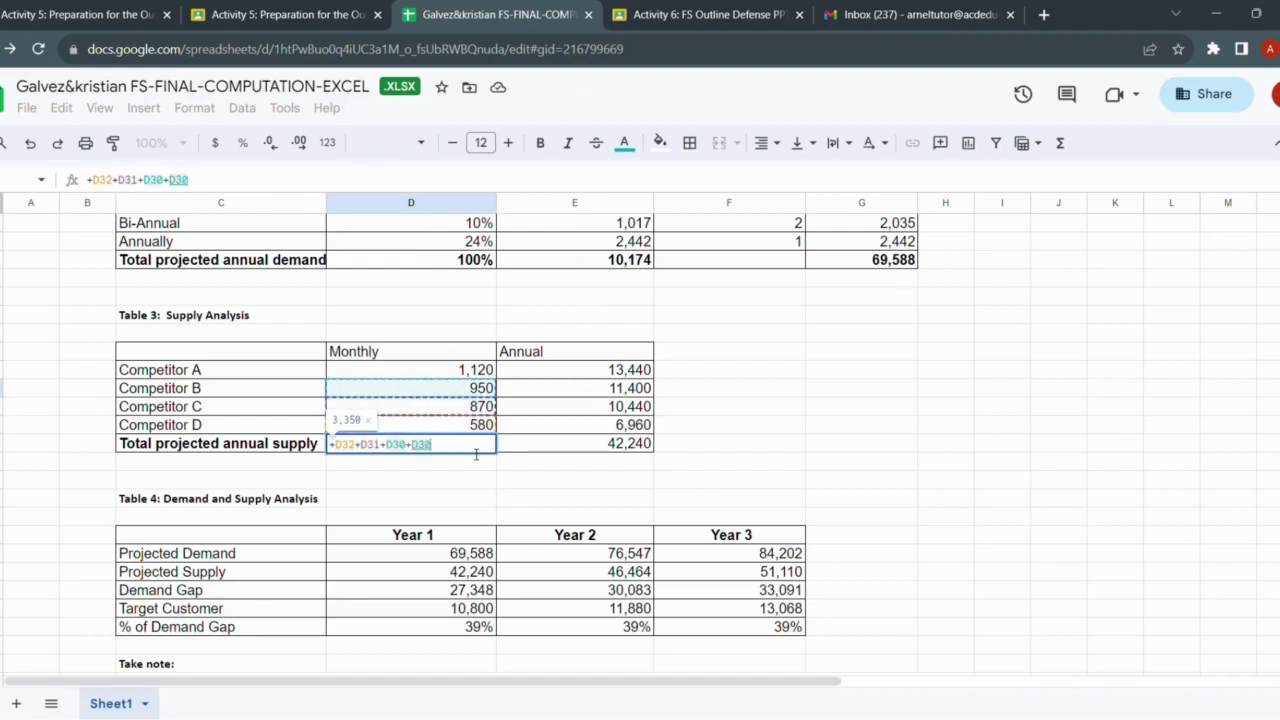
{"action": "key", "text": "Return"}
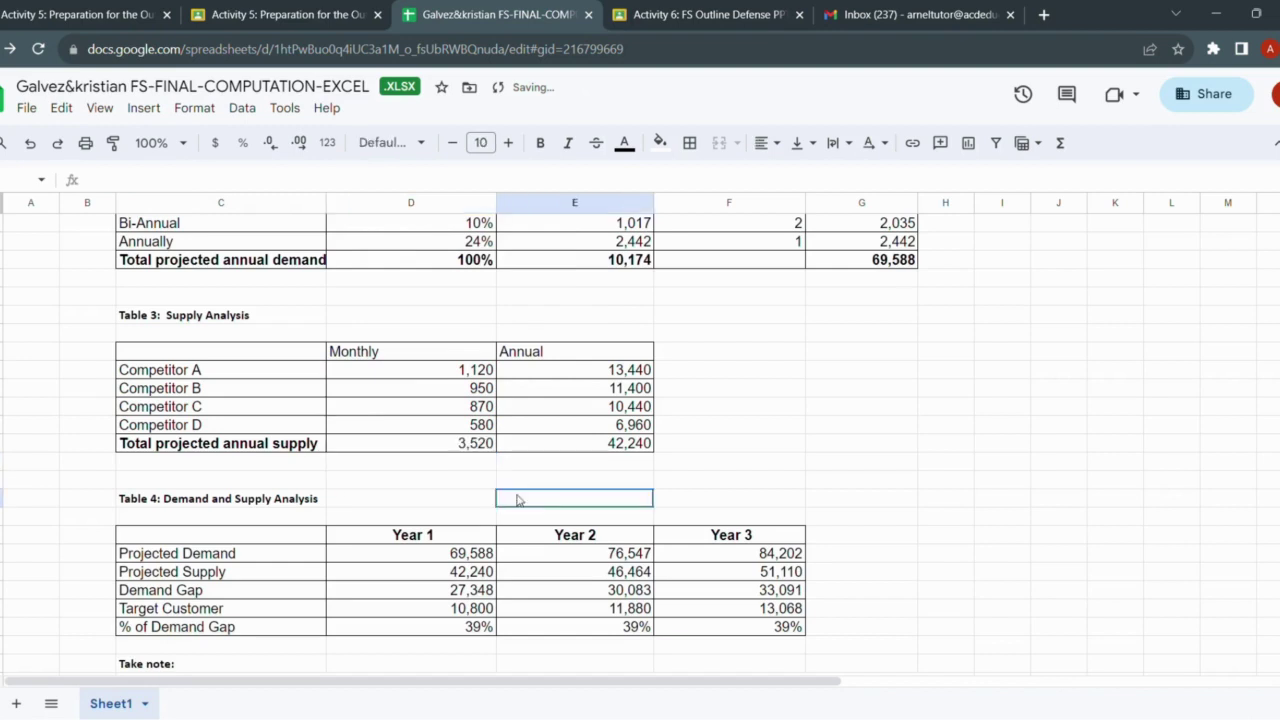
{"action": "left_click", "coordinate": [463, 450]}
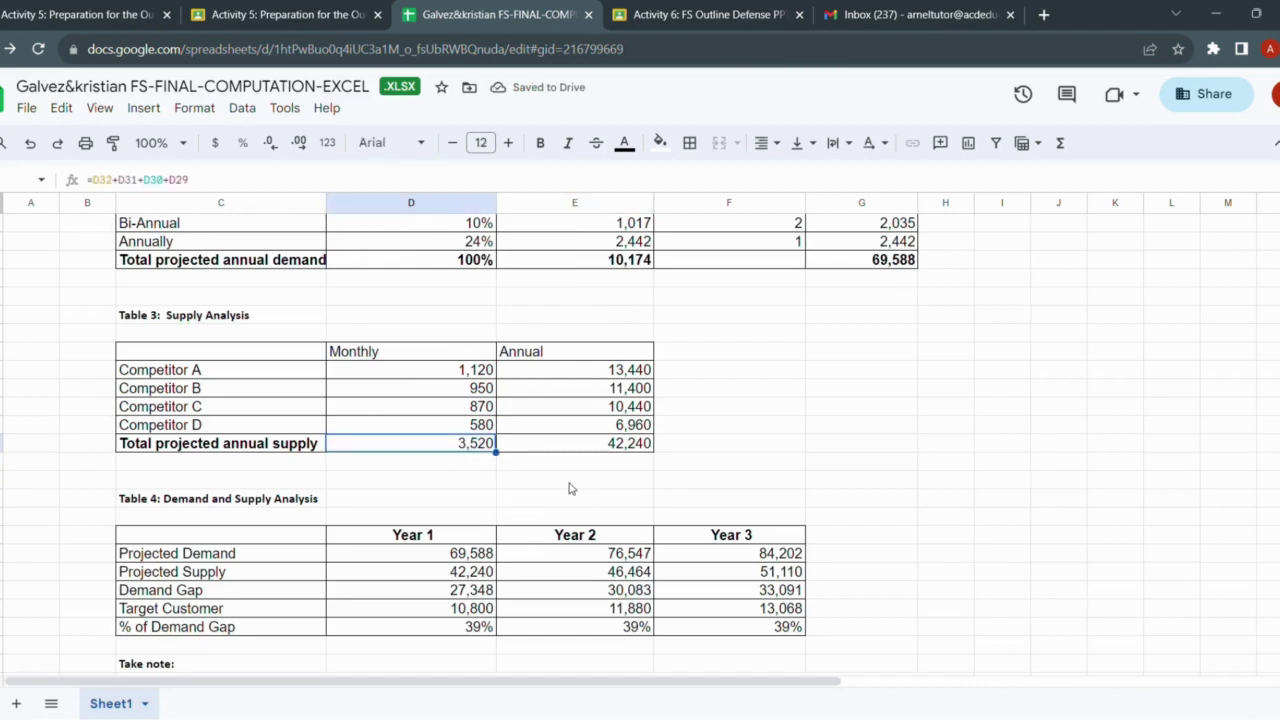
{"action": "key", "text": "Return"}
{"action": "key", "text": "Return"}
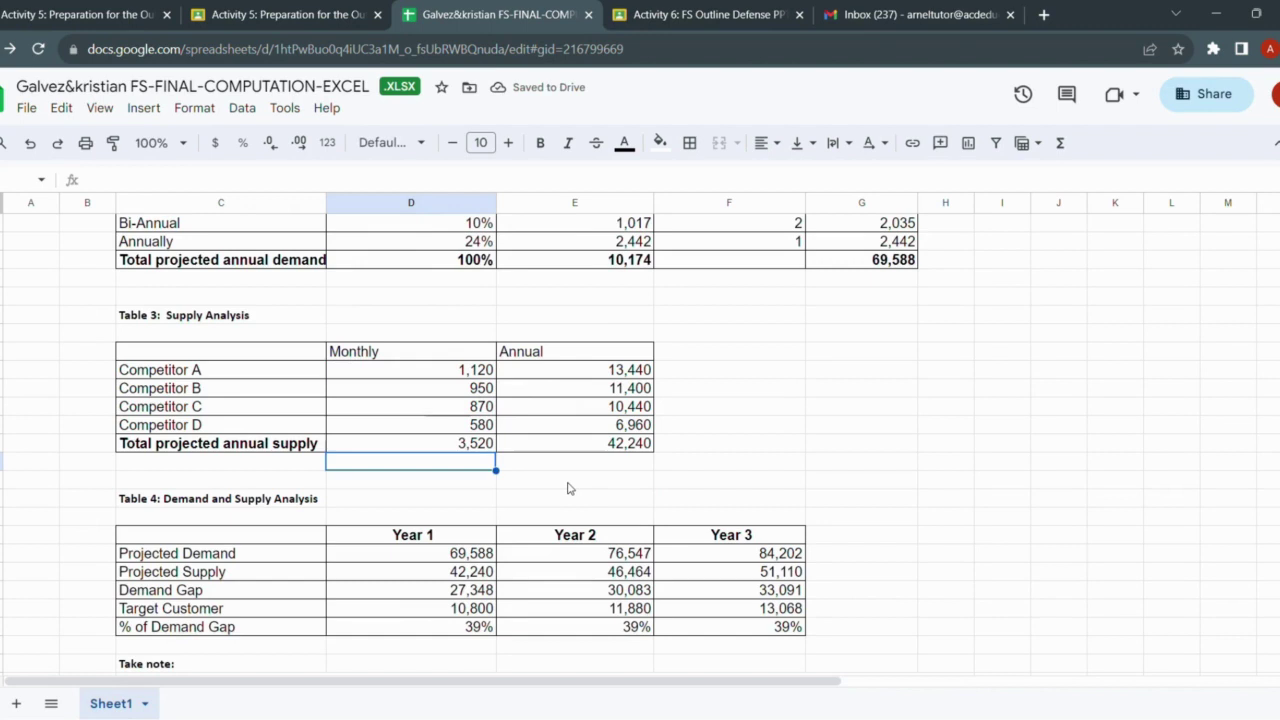
Make the monthly and annual values in Table 3's total projected annual supply row bold.
{"action": "key", "text": "Return"}
{"action": "key", "text": "Escape"}
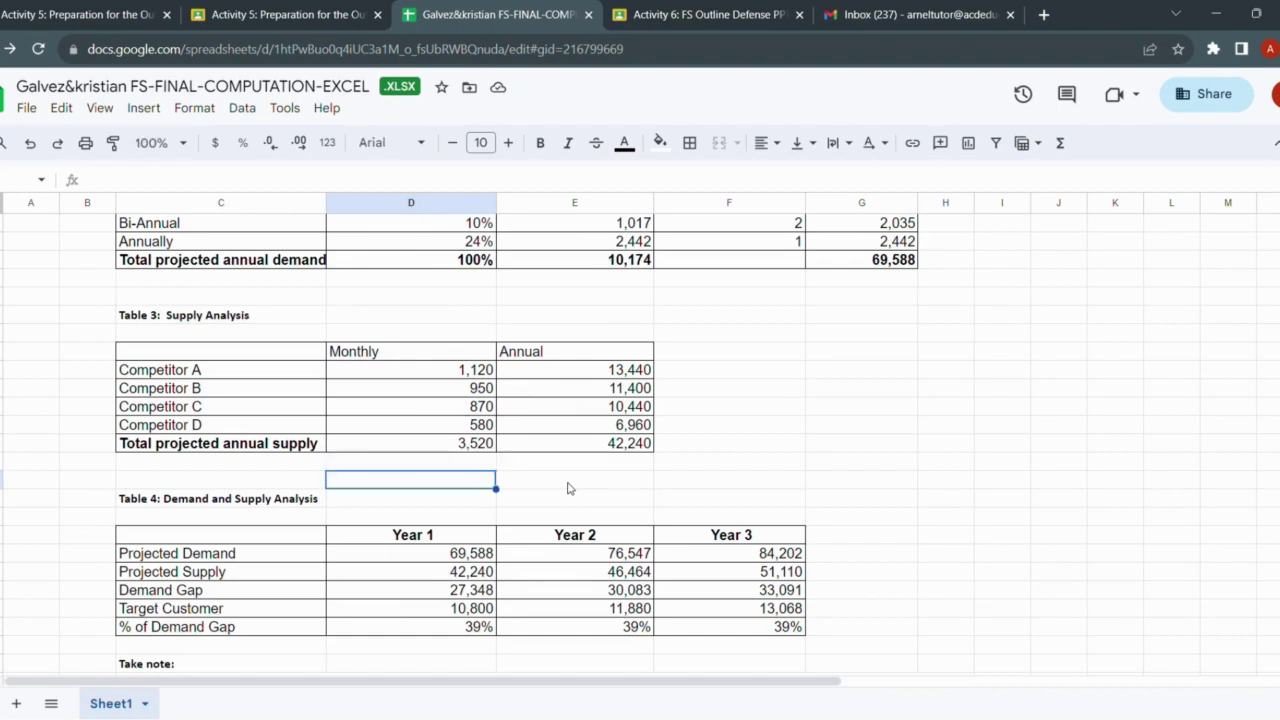
{"action": "key", "text": "Up"}
{"action": "key", "text": "shift+Right"}
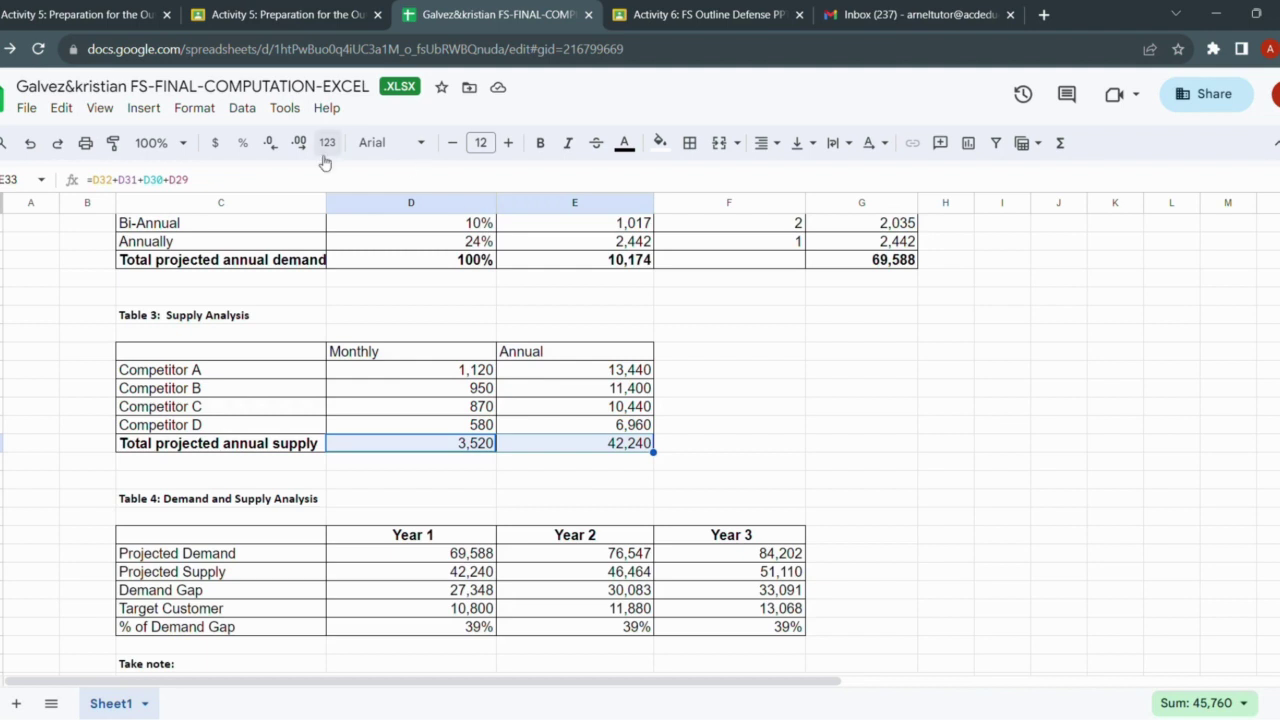
{"action": "left_click", "coordinate": [540, 145]}
{"action": "left_click", "coordinate": [822, 444]}
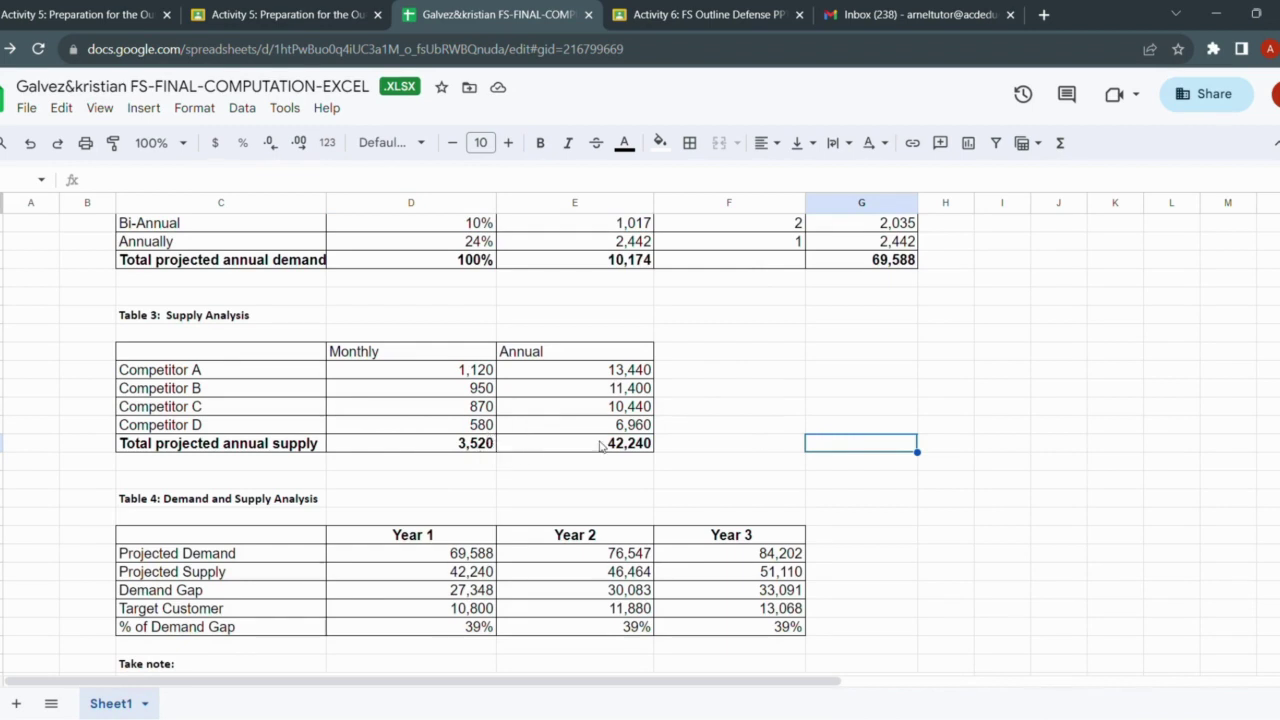
{"action": "left_click", "coordinate": [530, 444]}
{"action": "scroll", "coordinate": [500, 489], "scroll_direction": "down", "scroll_amount": 2}
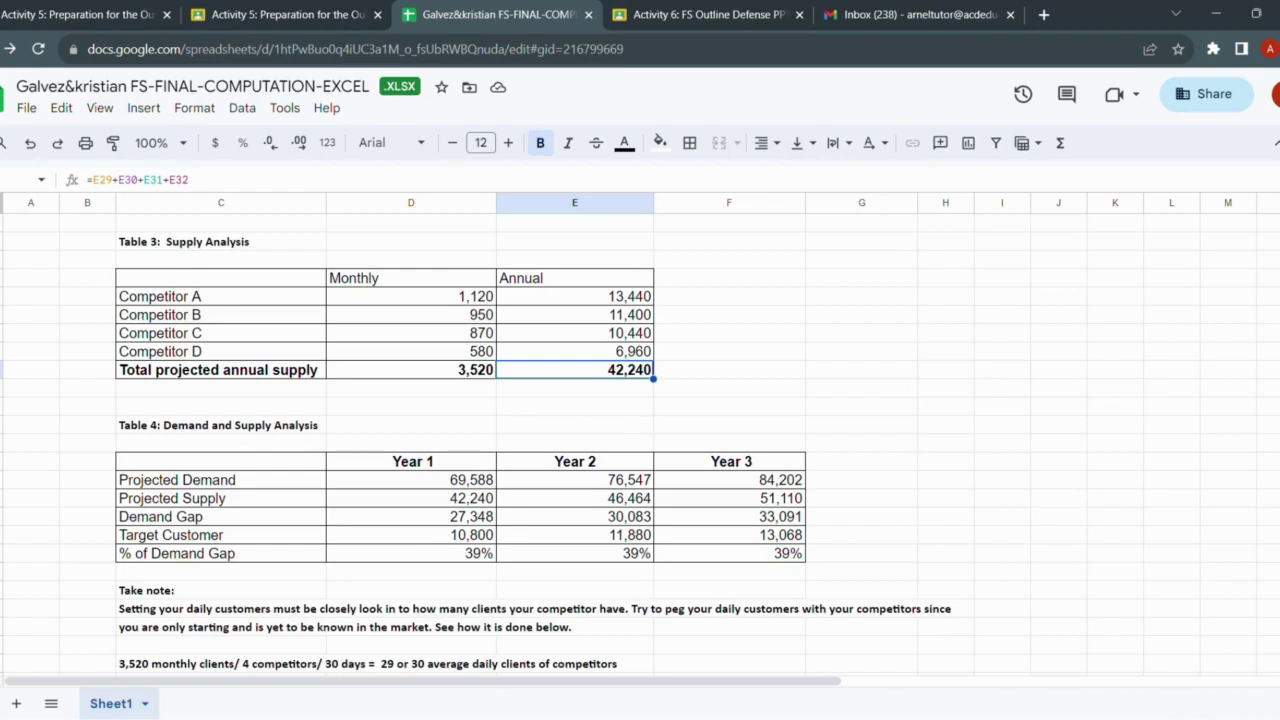
Rename the Projected Demand row label in Table 4 to Projected Annual Demand.
{"action": "scroll", "coordinate": [263, 430], "scroll_direction": "up", "scroll_amount": 2}
{"action": "left_click", "coordinate": [190, 553]}
{"action": "key", "text": "Return"}
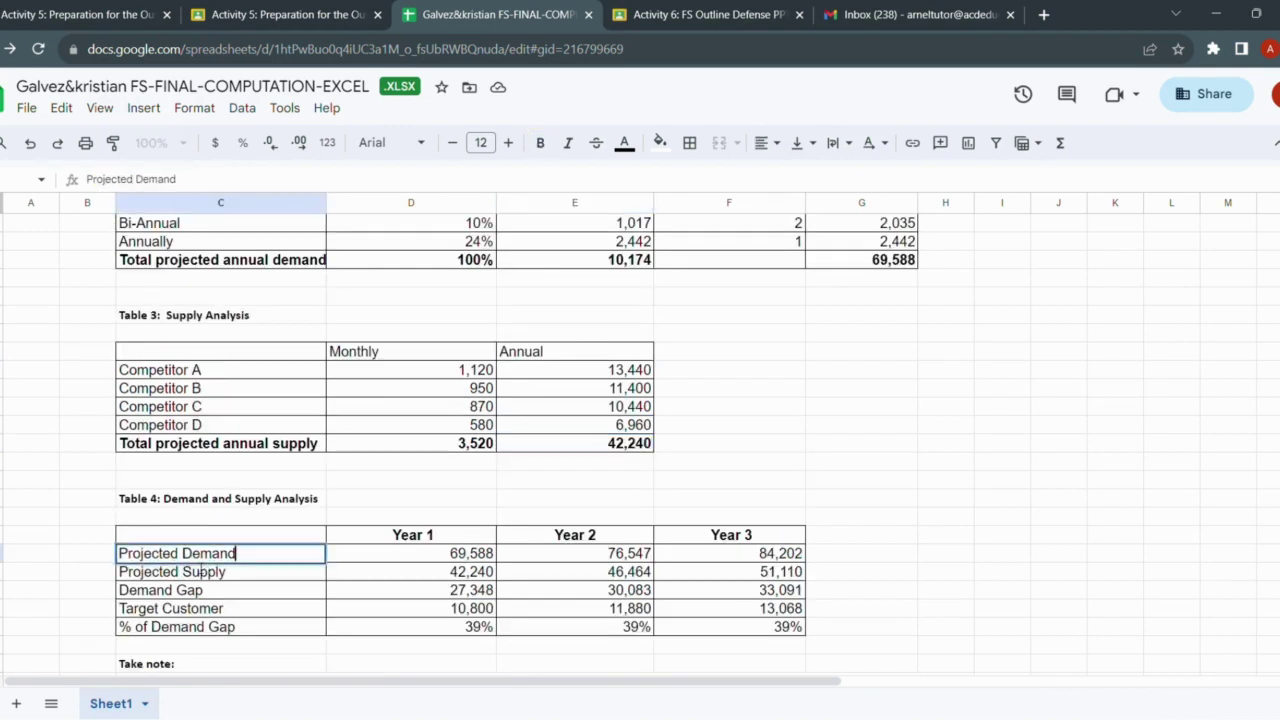
{"action": "left_click", "coordinate": [182, 553]}
{"action": "type", "text": "Annual"}
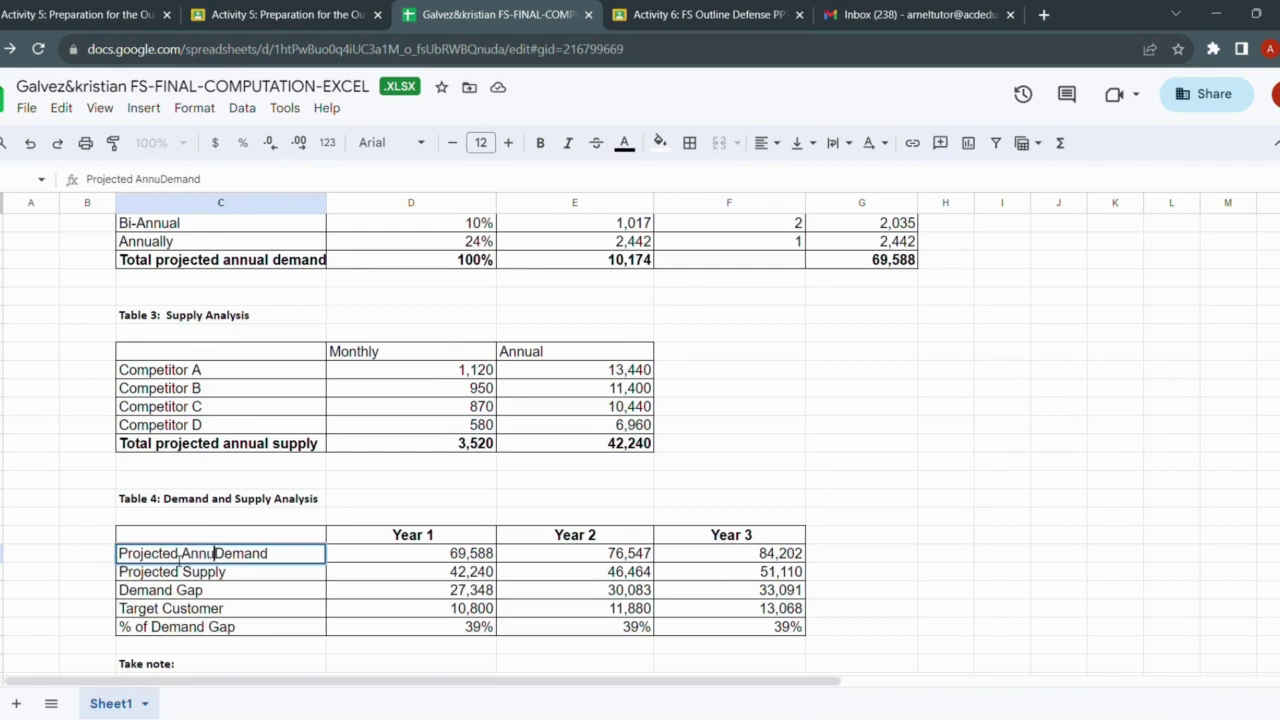
{"action": "key", "text": "Return"}
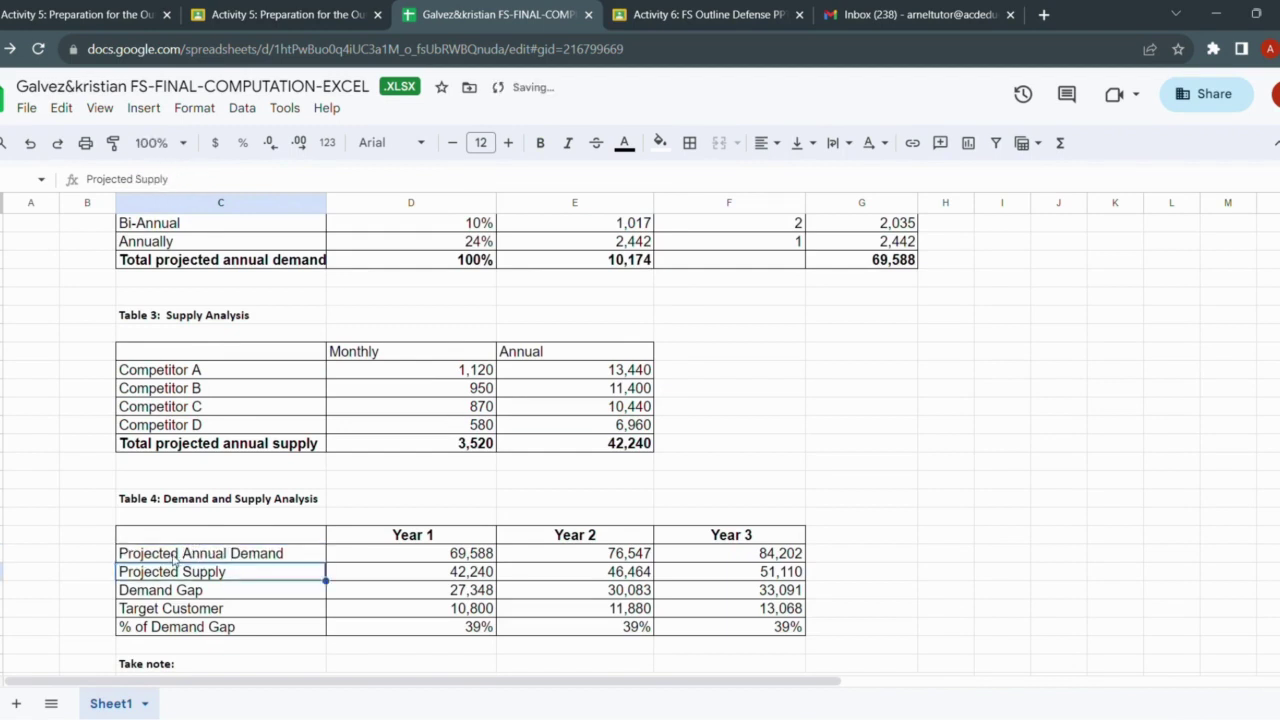
Rename the Projected Supply row label in Table 4 to Projected Annual Supply.
{"action": "key", "text": "Return"}
{"action": "key", "text": "Left"}
{"action": "key", "text": "Left"}
{"action": "key", "text": "Left"}
{"action": "key", "text": "Left"}
{"action": "key", "text": "Left"}
{"action": "key", "text": "Left"}
{"action": "type", "text": "A"}
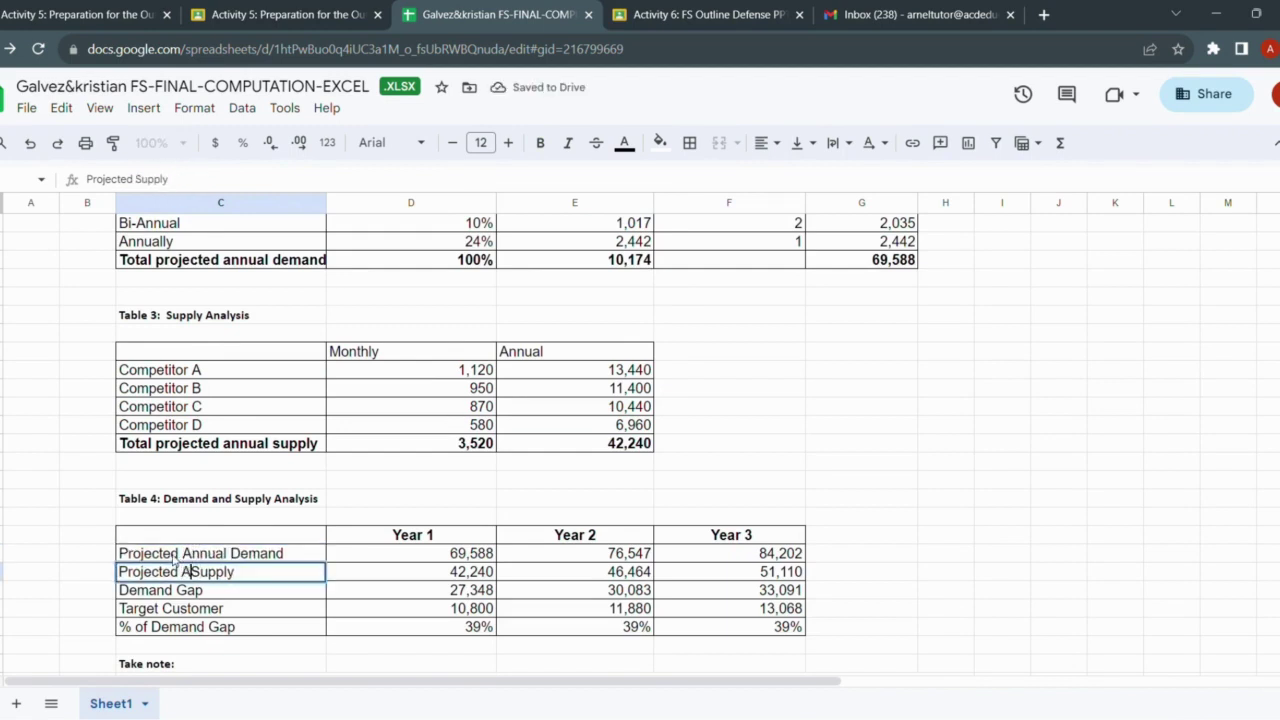
{"action": "type", "text": "nnual"}
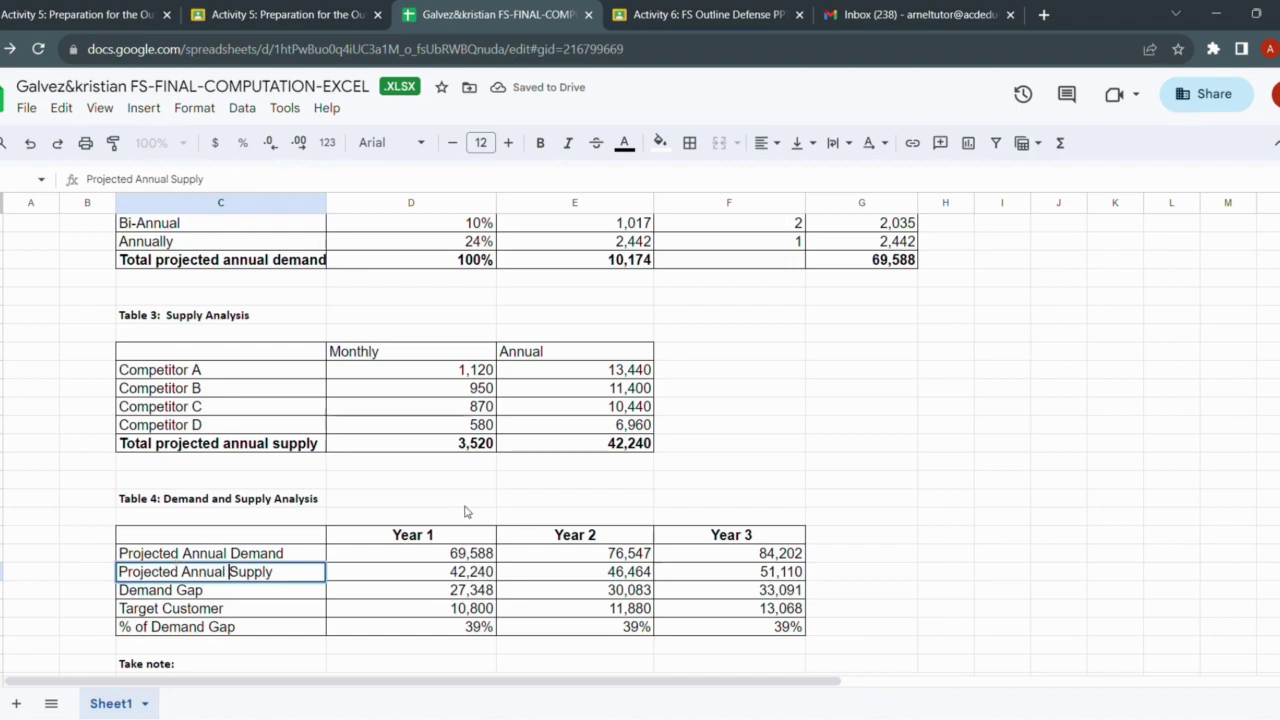
{"action": "left_click", "coordinate": [464, 500]}
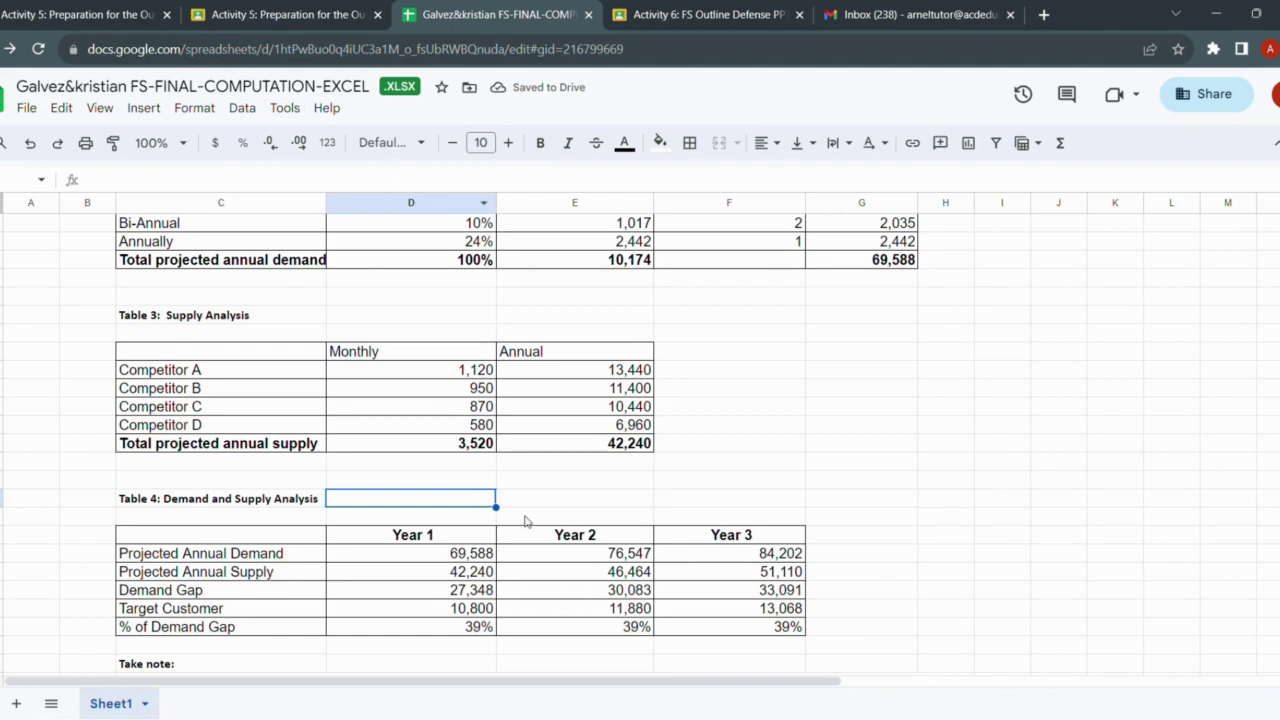
Check the Year 1 Projected Annual Demand formula in Table 4 against the total projected annual demand cell it references.
{"action": "left_click", "coordinate": [465, 555]}
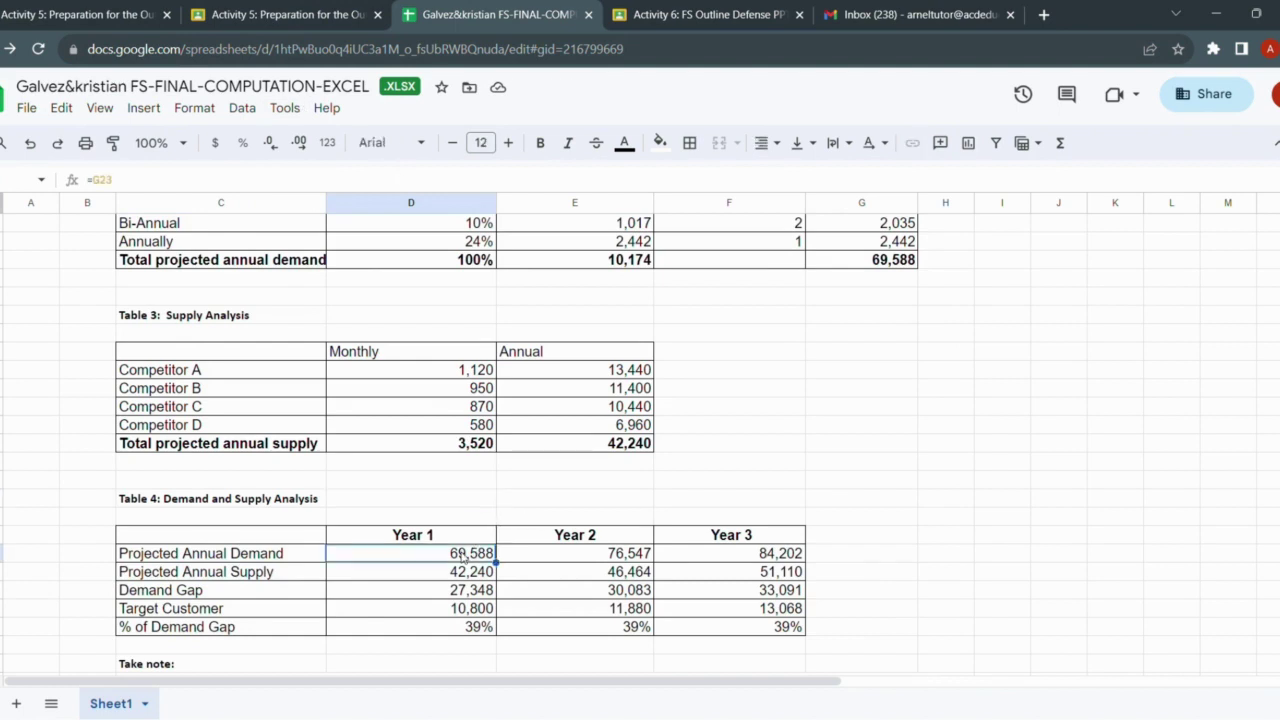
{"action": "double_click", "coordinate": [455, 558]}
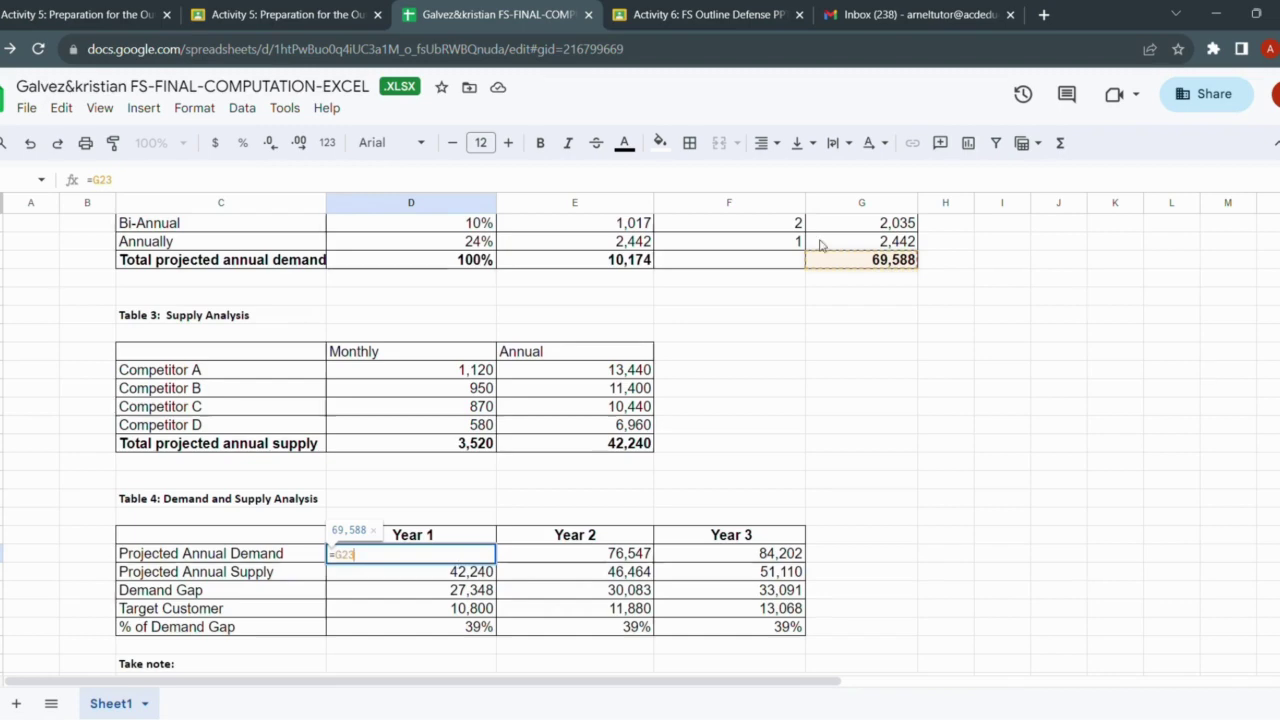
{"action": "scroll", "coordinate": [1005, 297], "scroll_direction": "up", "scroll_amount": 1}
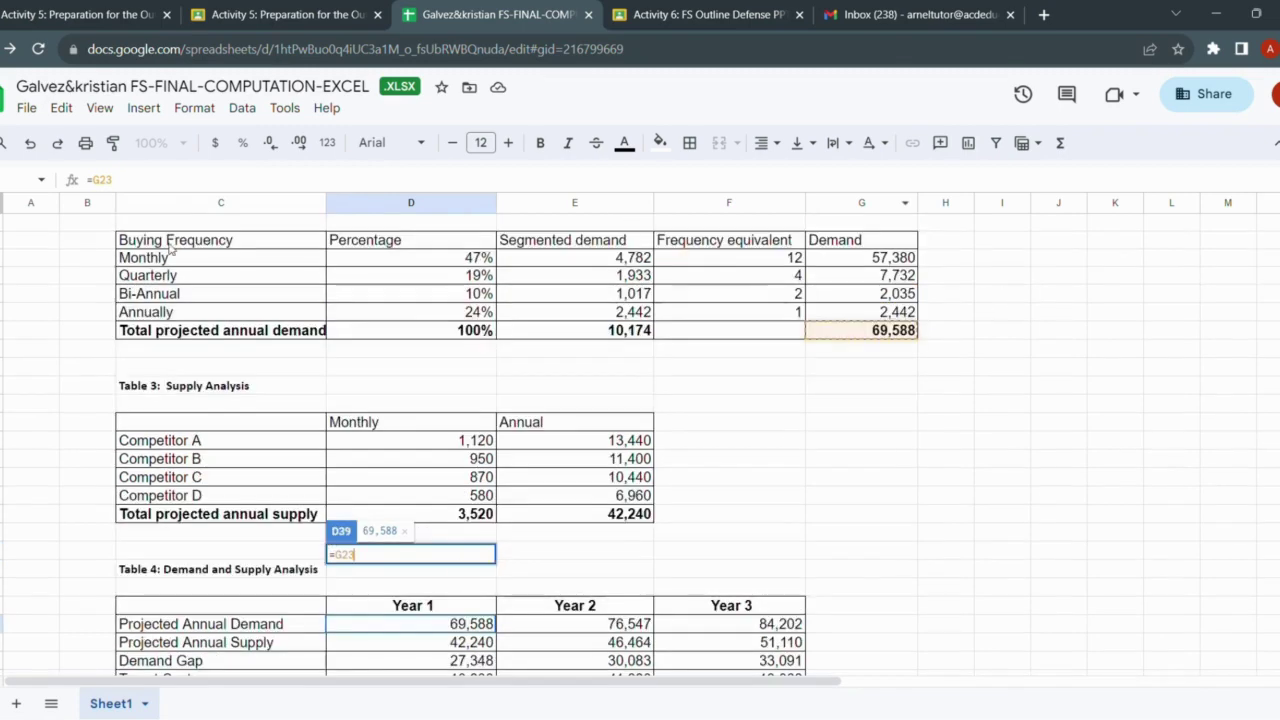
{"action": "scroll", "coordinate": [800, 410], "scroll_direction": "up", "scroll_amount": 1}
{"action": "scroll", "coordinate": [860, 390], "scroll_direction": "down", "scroll_amount": 1}
{"action": "scroll", "coordinate": [870, 365], "scroll_direction": "down", "scroll_amount": 1}
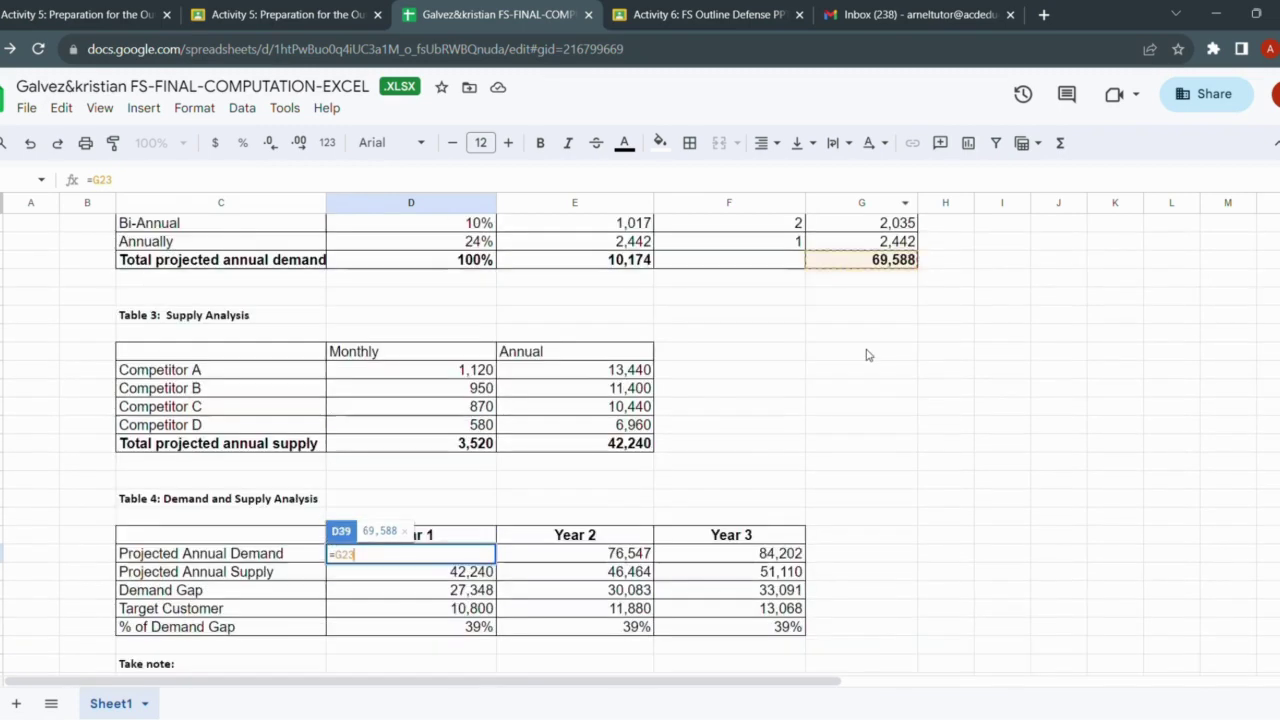
{"action": "left_click", "coordinate": [1058, 497]}
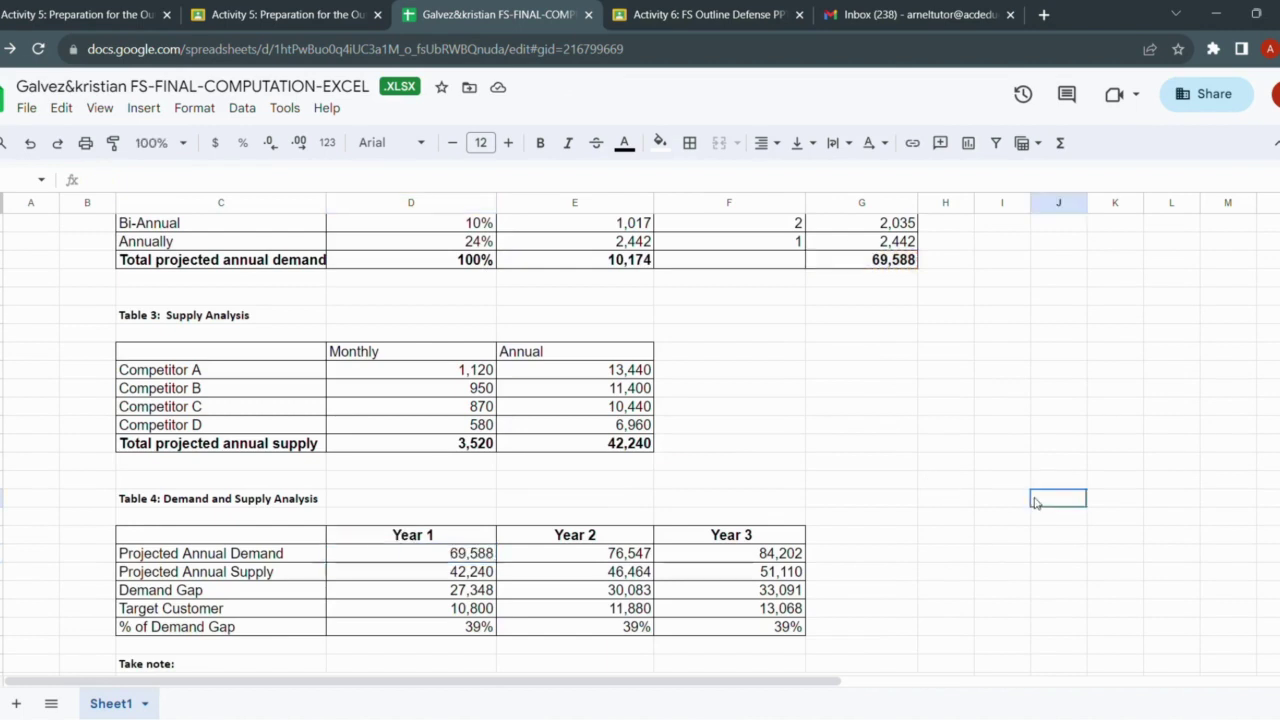
{"action": "left_click", "coordinate": [484, 558]}
{"action": "double_click", "coordinate": [487, 558]}
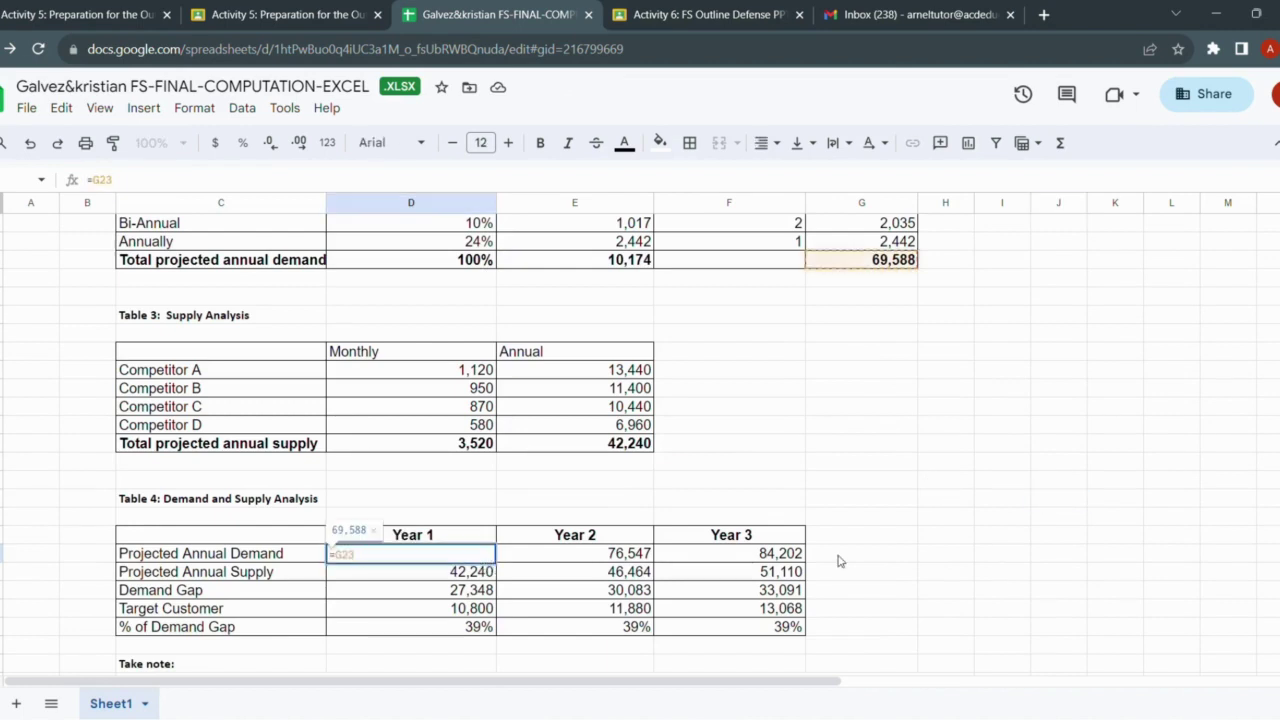
{"action": "left_click", "coordinate": [990, 556]}
{"action": "left_click", "coordinate": [886, 262]}
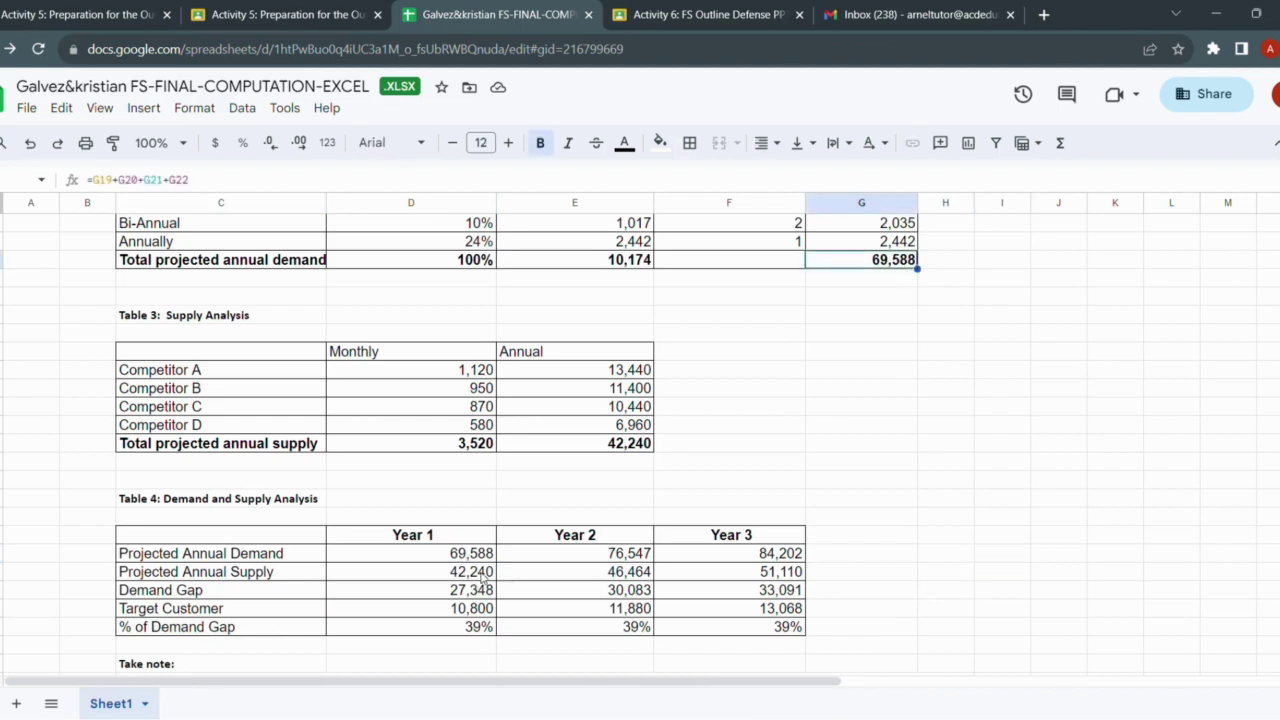
Check the Year 1 Projected Annual Supply formula in Table 4 against Table 3's annual supply total.
{"action": "left_click", "coordinate": [609, 449]}
{"action": "left_click", "coordinate": [450, 577]}
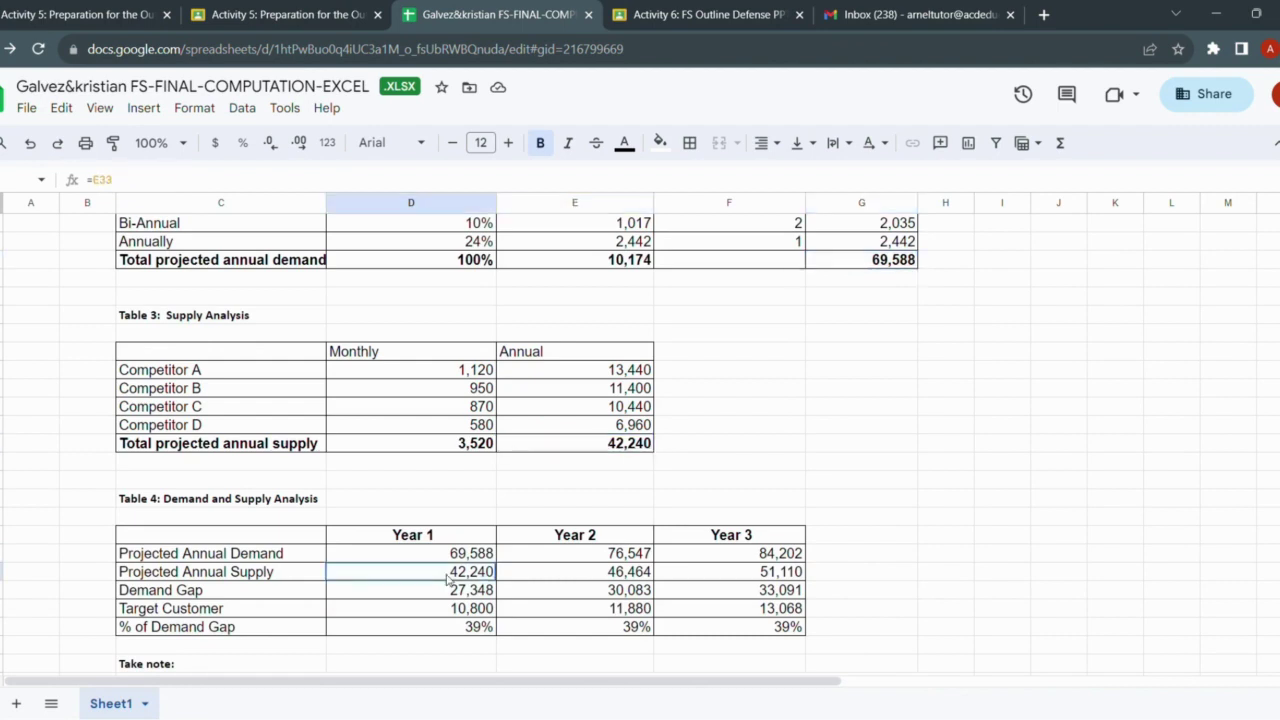
{"action": "type", "text": "=E33"}
{"action": "left_click", "coordinate": [650, 506]}
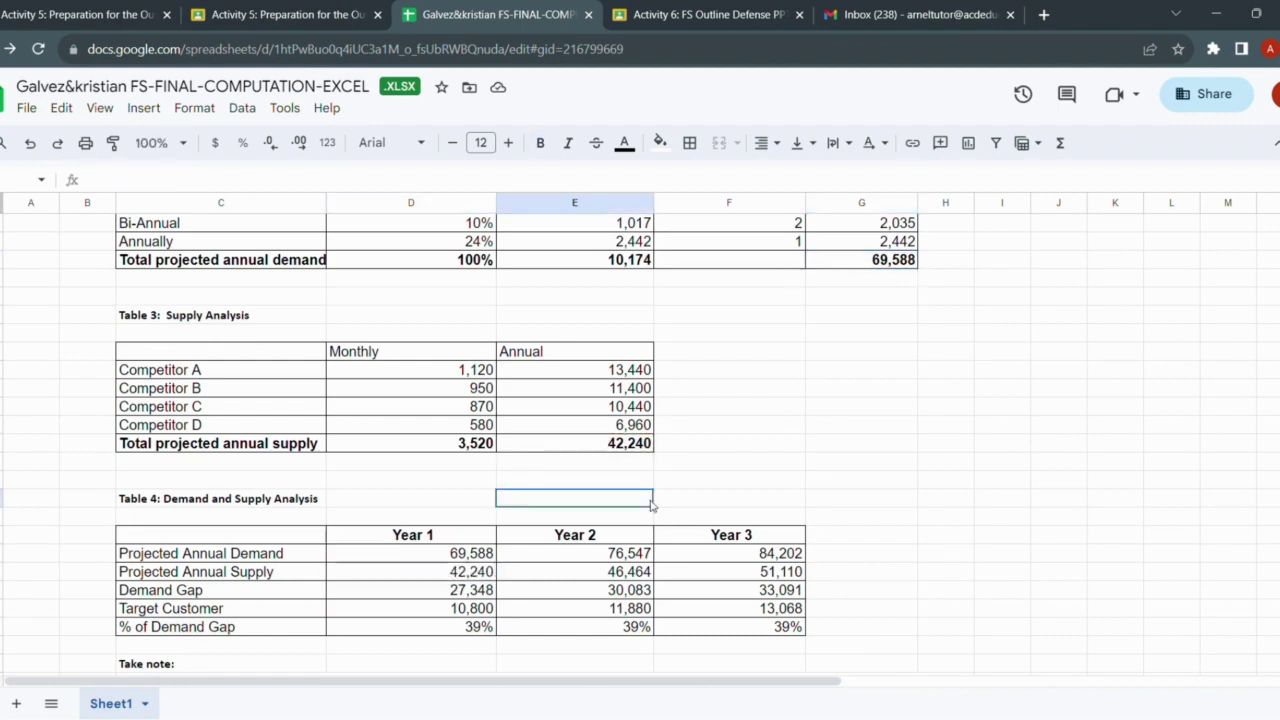
{"action": "left_click", "coordinate": [609, 443]}
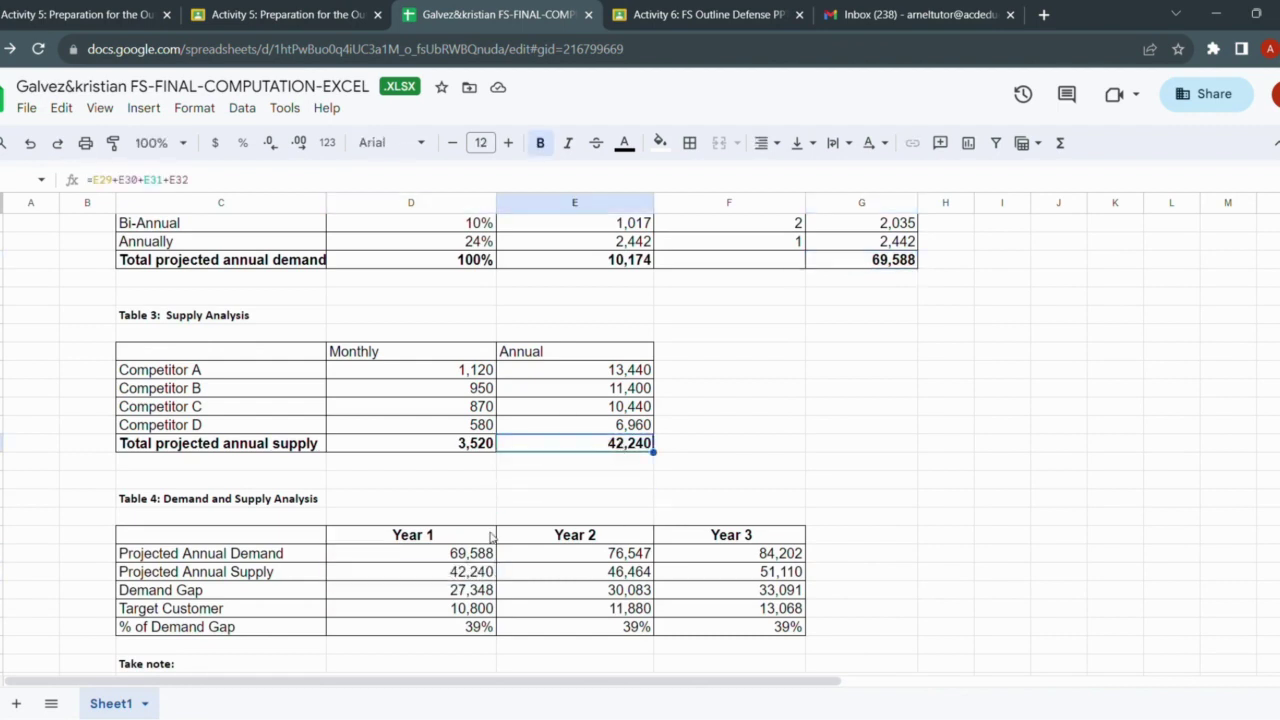
{"action": "left_click", "coordinate": [458, 580]}
{"action": "left_click", "coordinate": [588, 443]}
{"action": "left_click", "coordinate": [476, 579]}
{"action": "double_click", "coordinate": [476, 579]}
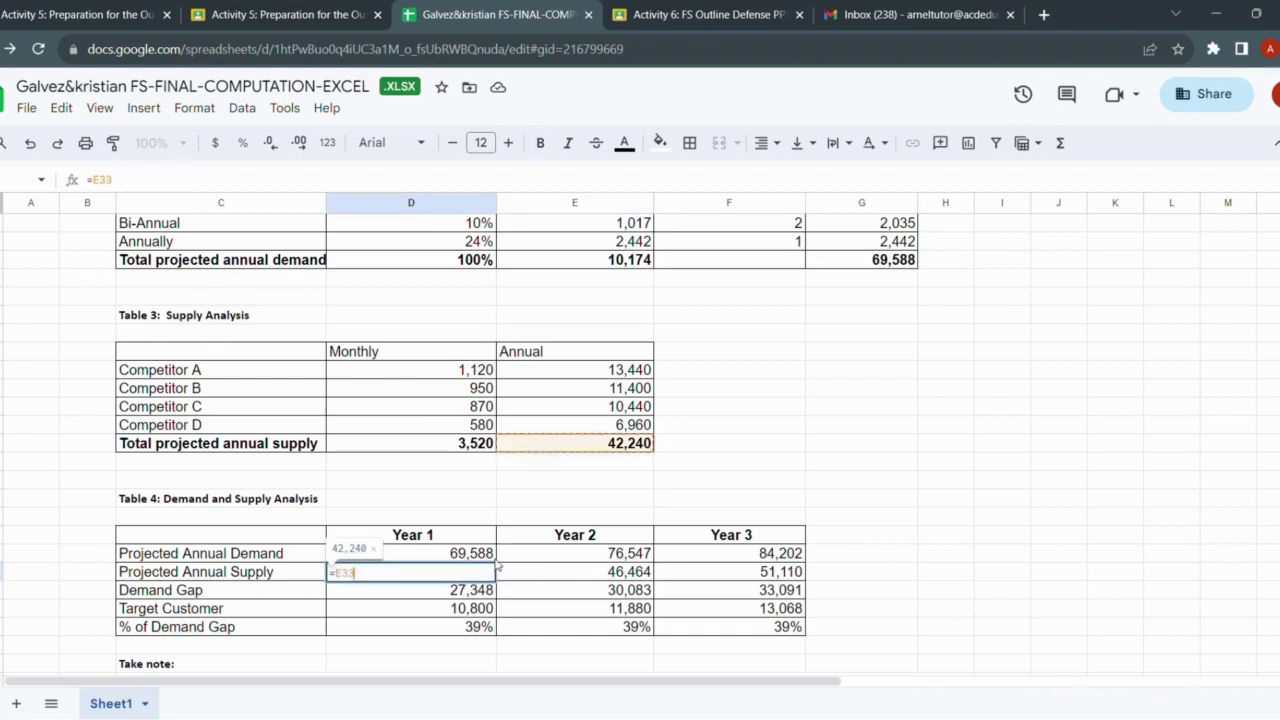
{"action": "left_click", "coordinate": [634, 484]}
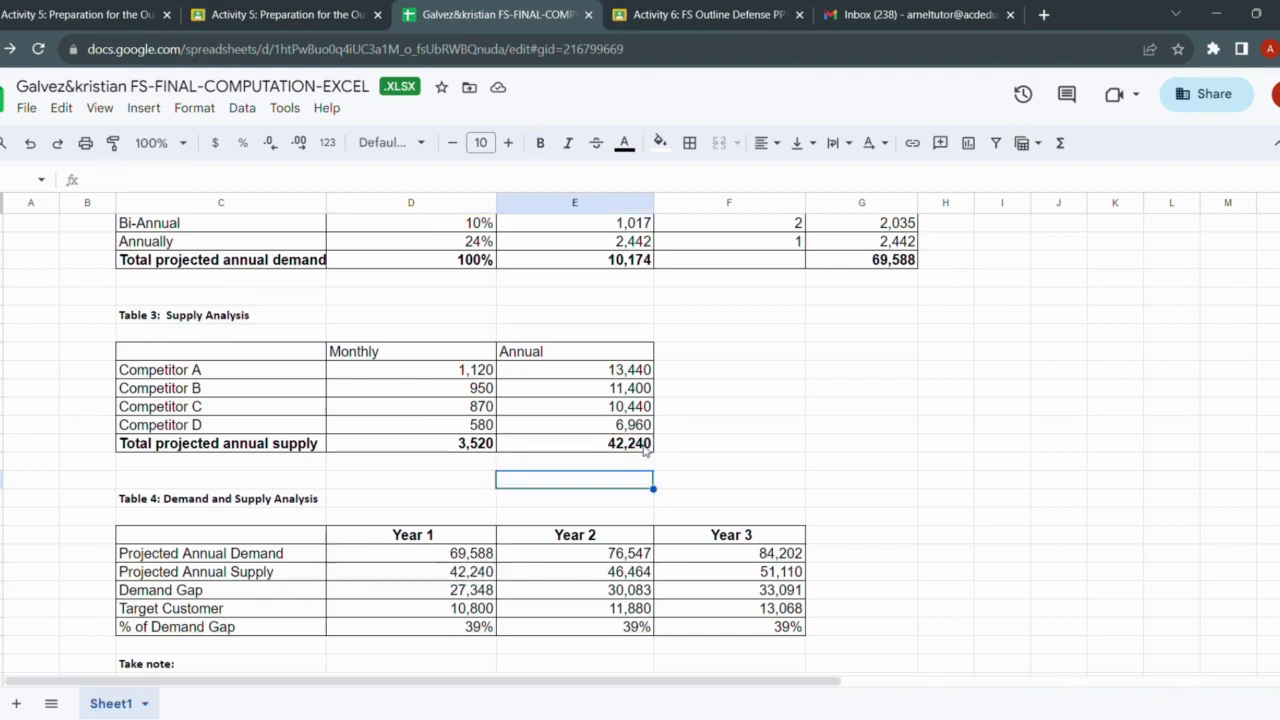
Check the Year 1 Demand Gap formula in Table 4 along with the demand and supply cells it uses.
{"action": "left_click", "coordinate": [476, 592]}
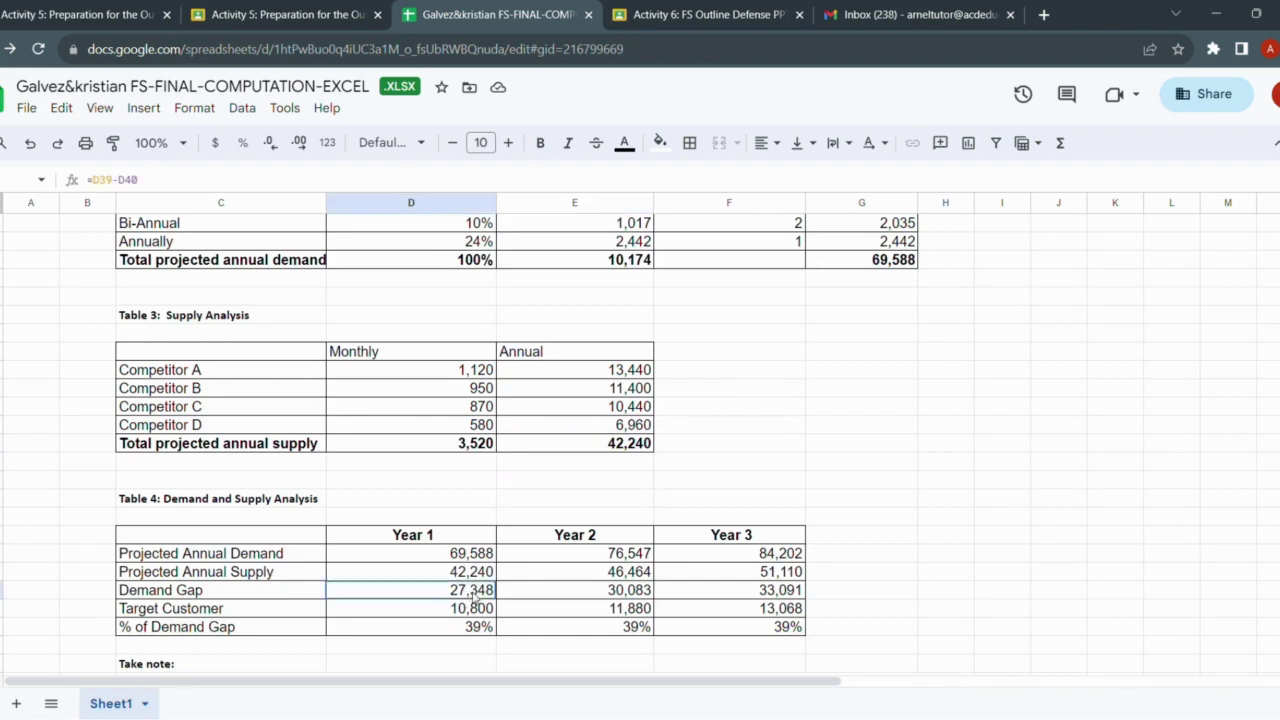
{"action": "scroll", "coordinate": [980, 607], "scroll_direction": "down", "scroll_amount": 1}
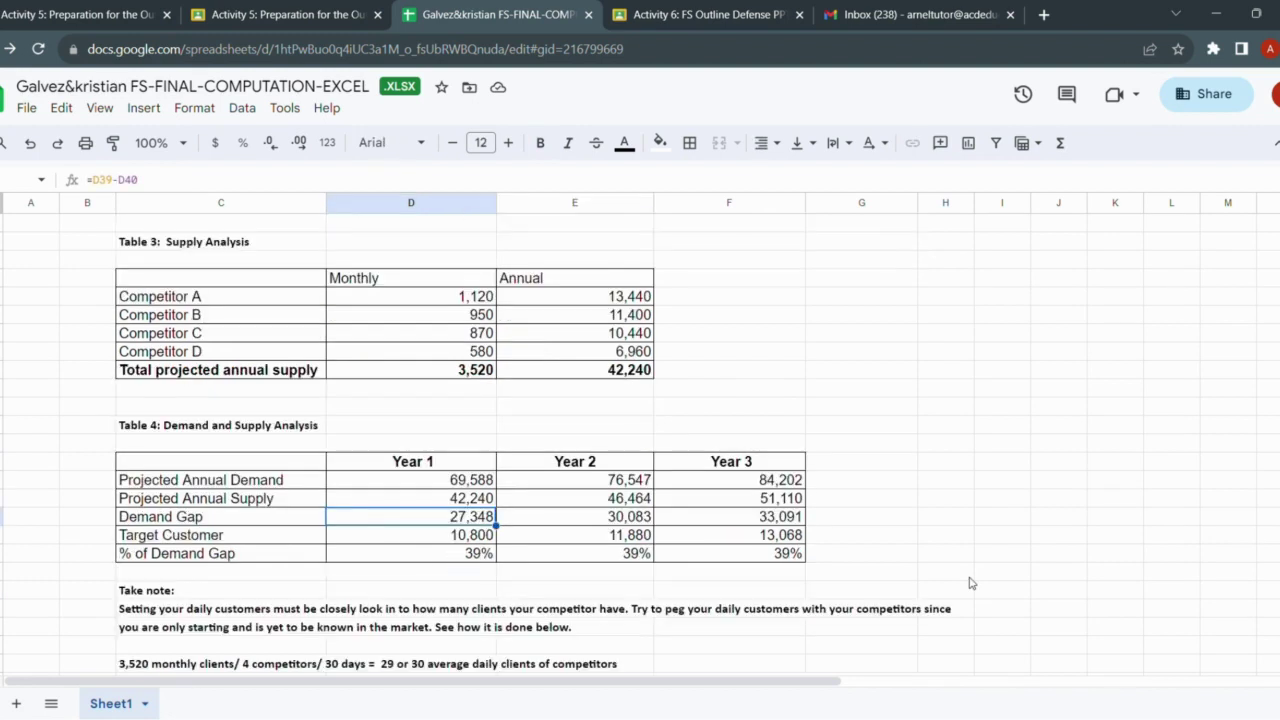
{"action": "left_click", "coordinate": [481, 485]}
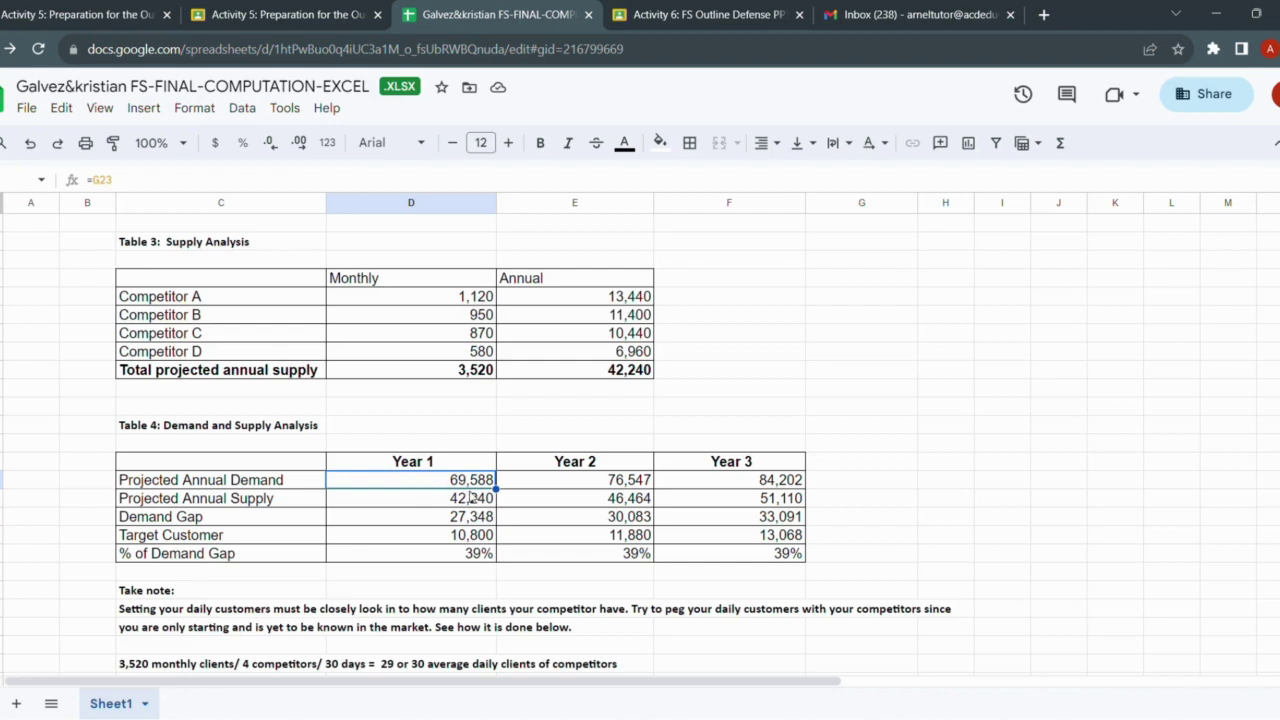
{"action": "left_click", "coordinate": [281, 501]}
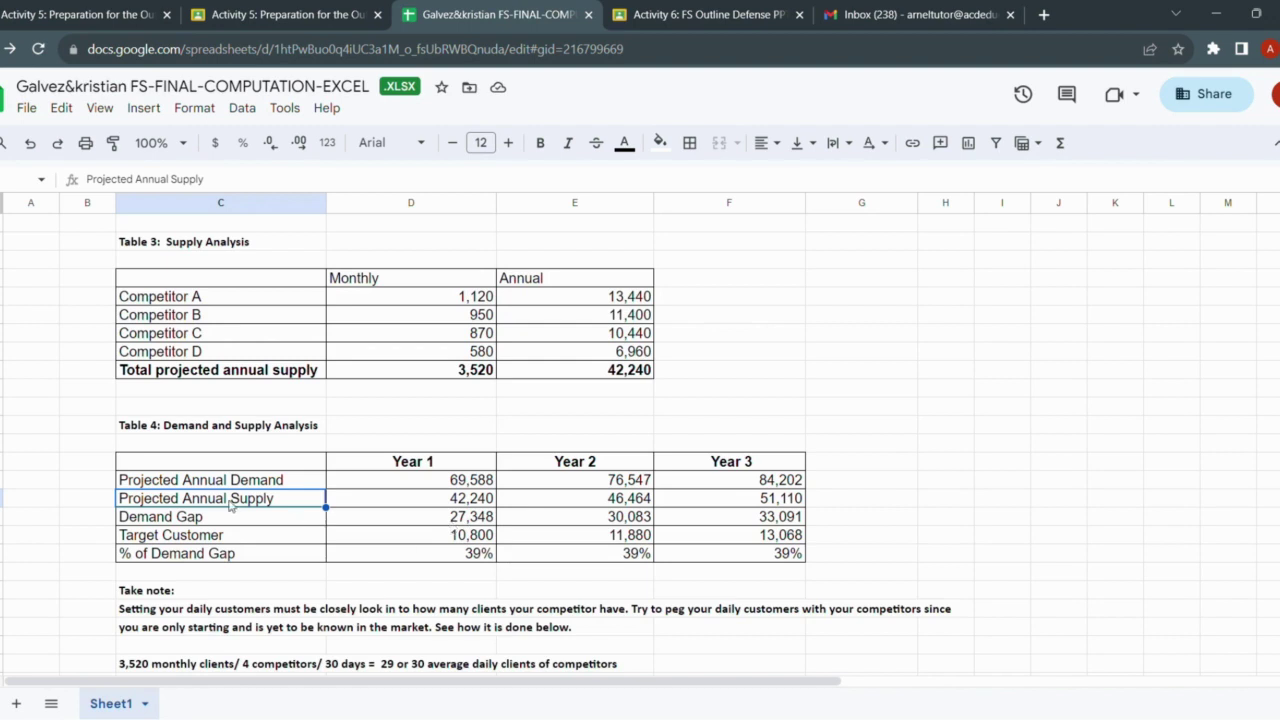
{"action": "key", "text": "ctrl+c"}
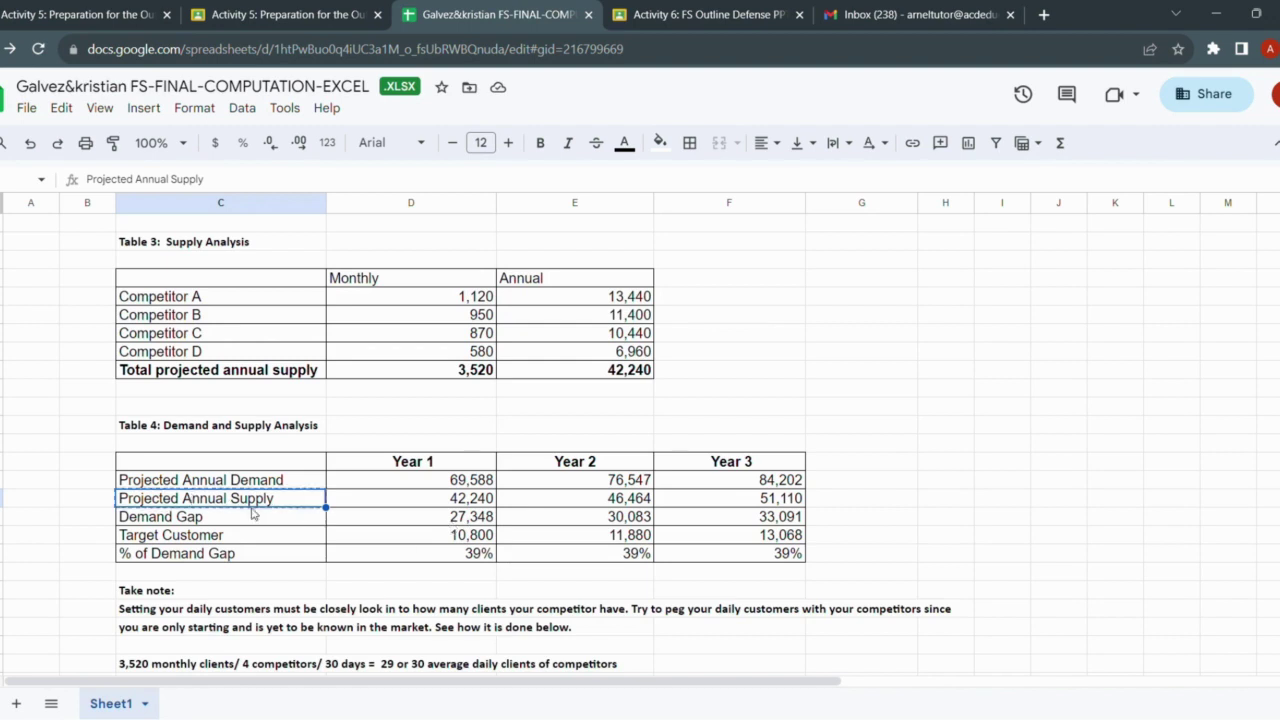
{"action": "left_click", "coordinate": [430, 518]}
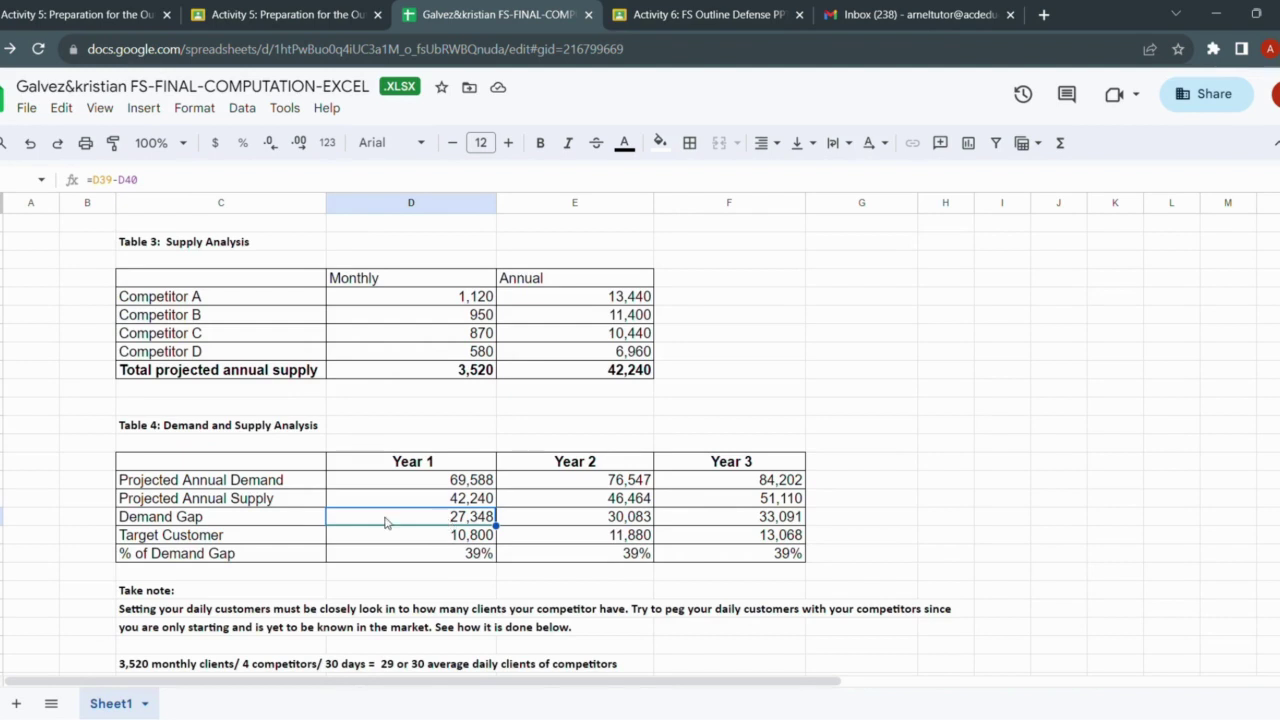
{"action": "left_click", "coordinate": [430, 548]}
{"action": "left_click", "coordinate": [461, 518]}
{"action": "key", "text": "Return"}
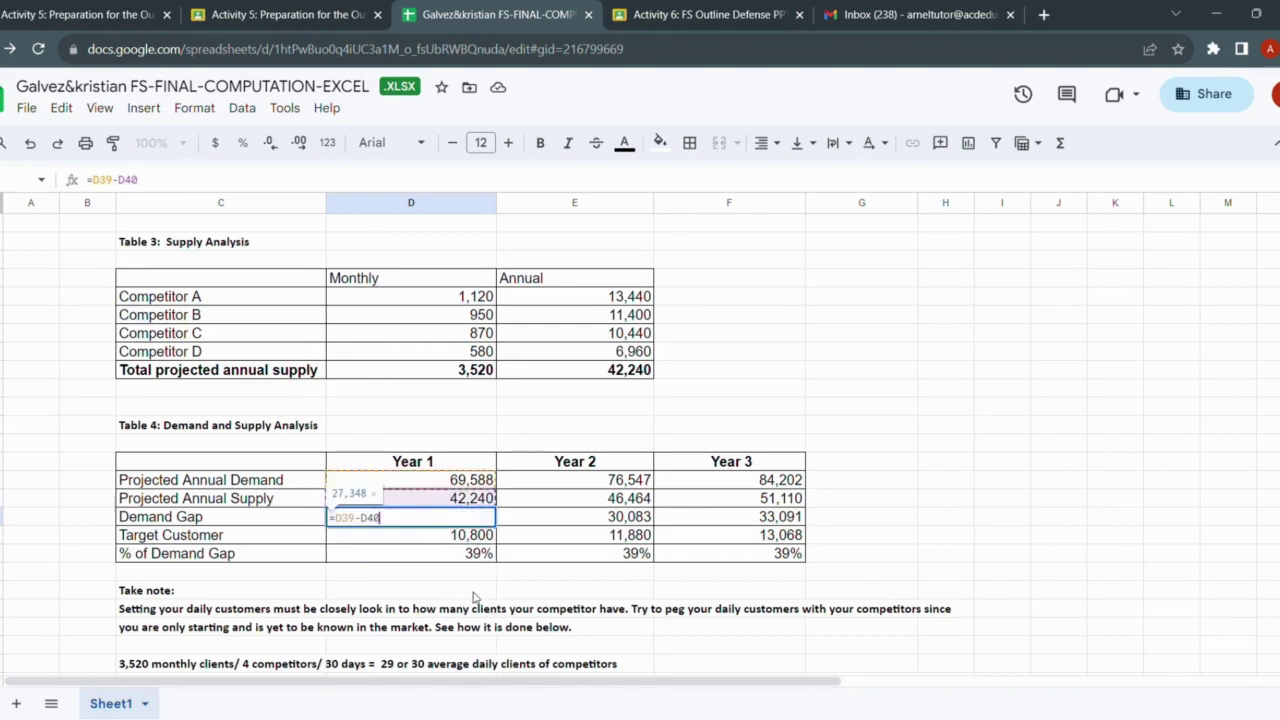
{"action": "key", "text": "Return"}
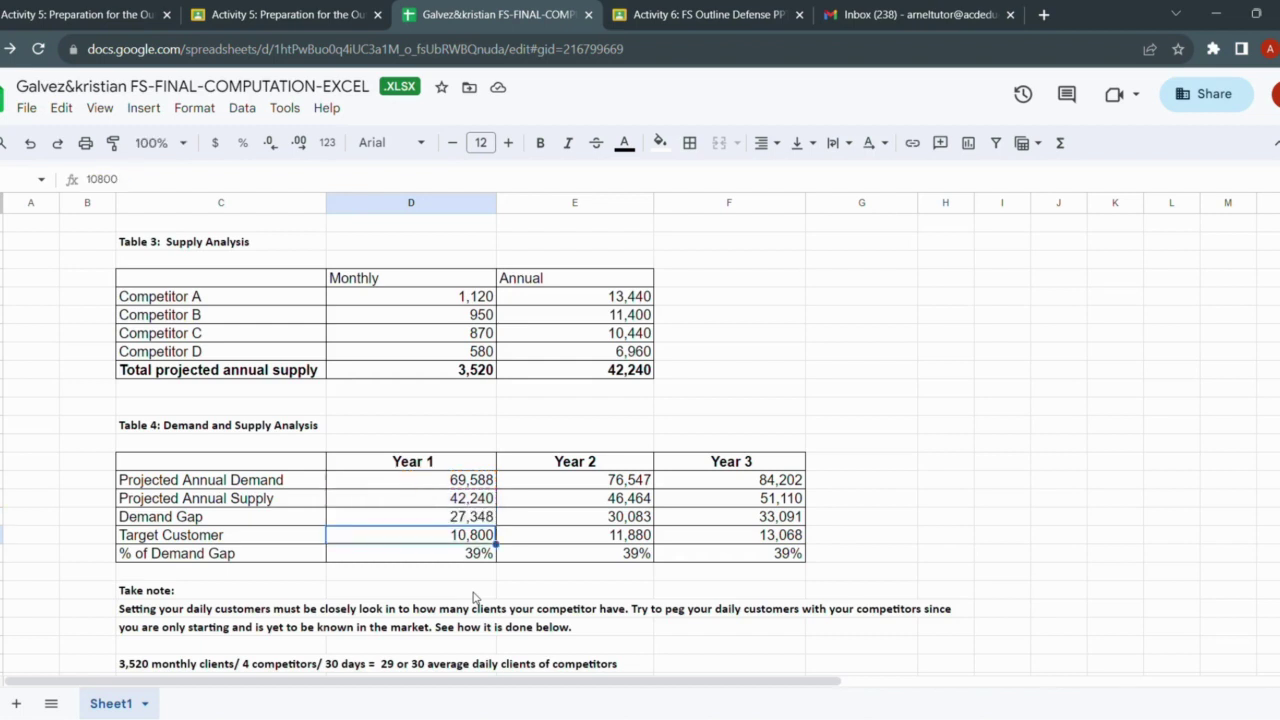
Review Table 3's monthly supply total and the notes below Table 4 on setting the target customers.
{"action": "left_click", "coordinate": [478, 388]}
{"action": "left_click", "coordinate": [484, 408]}
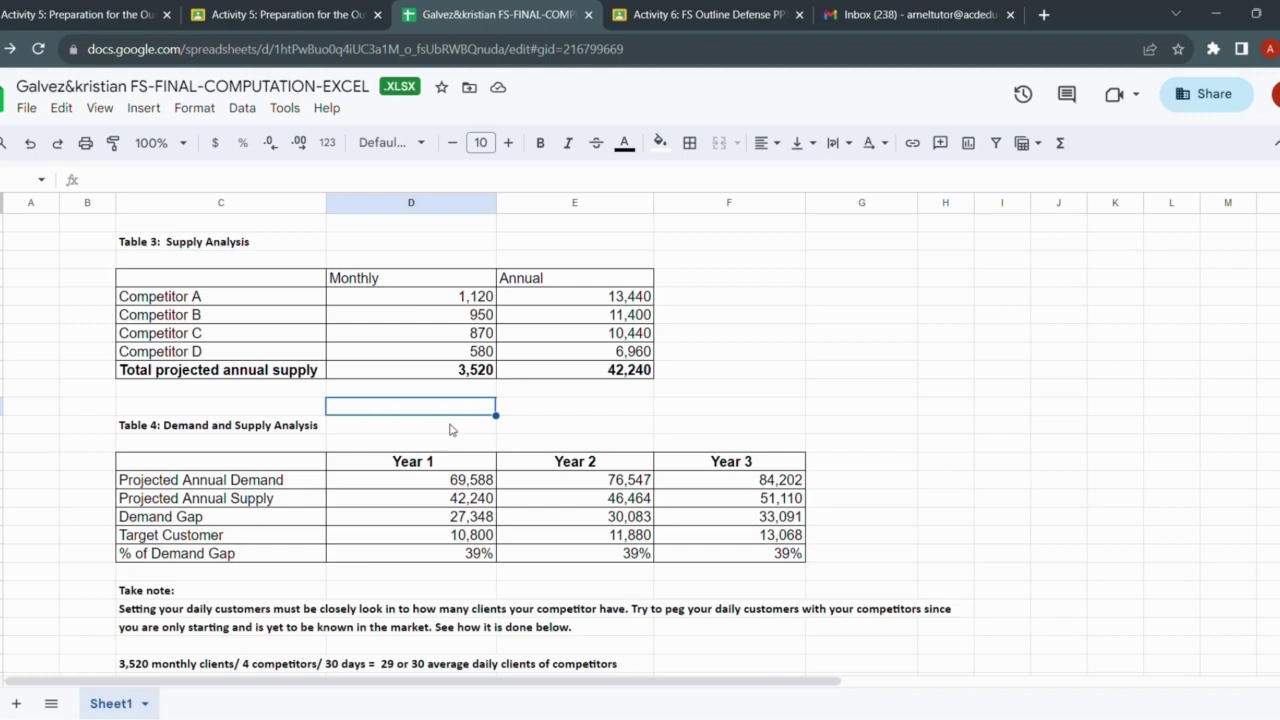
{"action": "scroll", "coordinate": [450, 430], "scroll_direction": "down", "scroll_amount": 3}
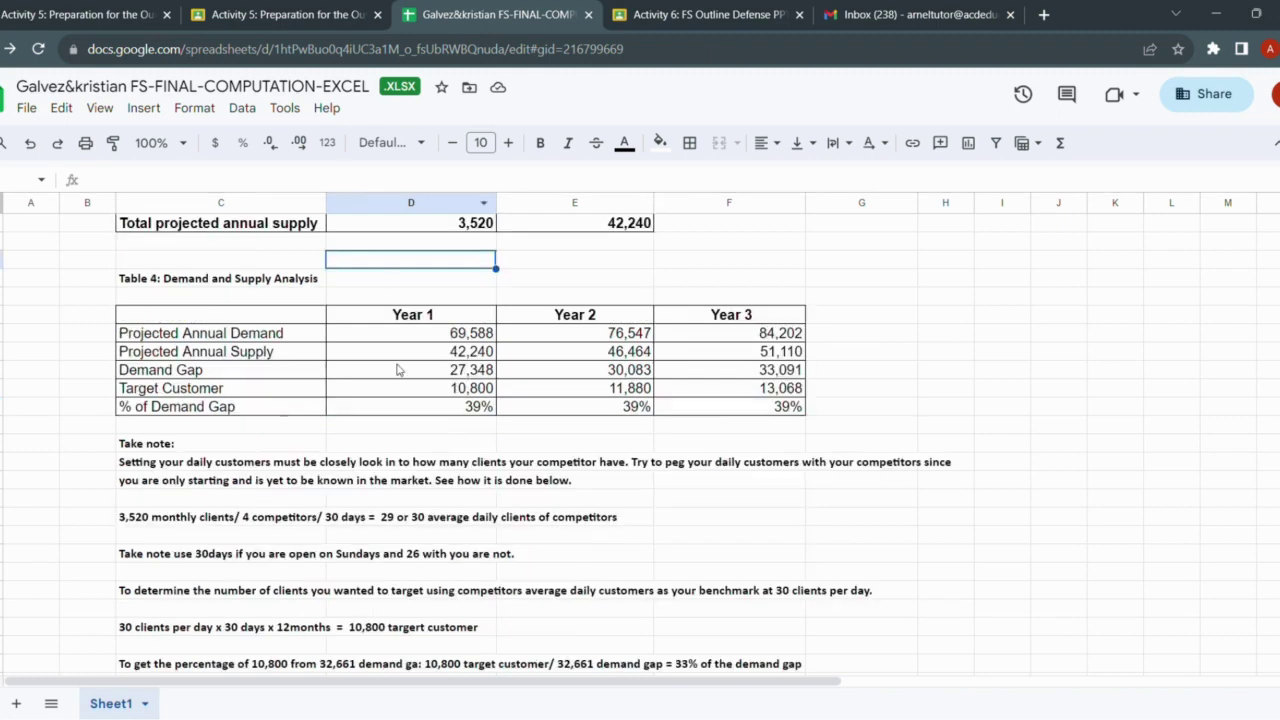
{"action": "scroll", "coordinate": [466, 380], "scroll_direction": "up", "scroll_amount": 3}
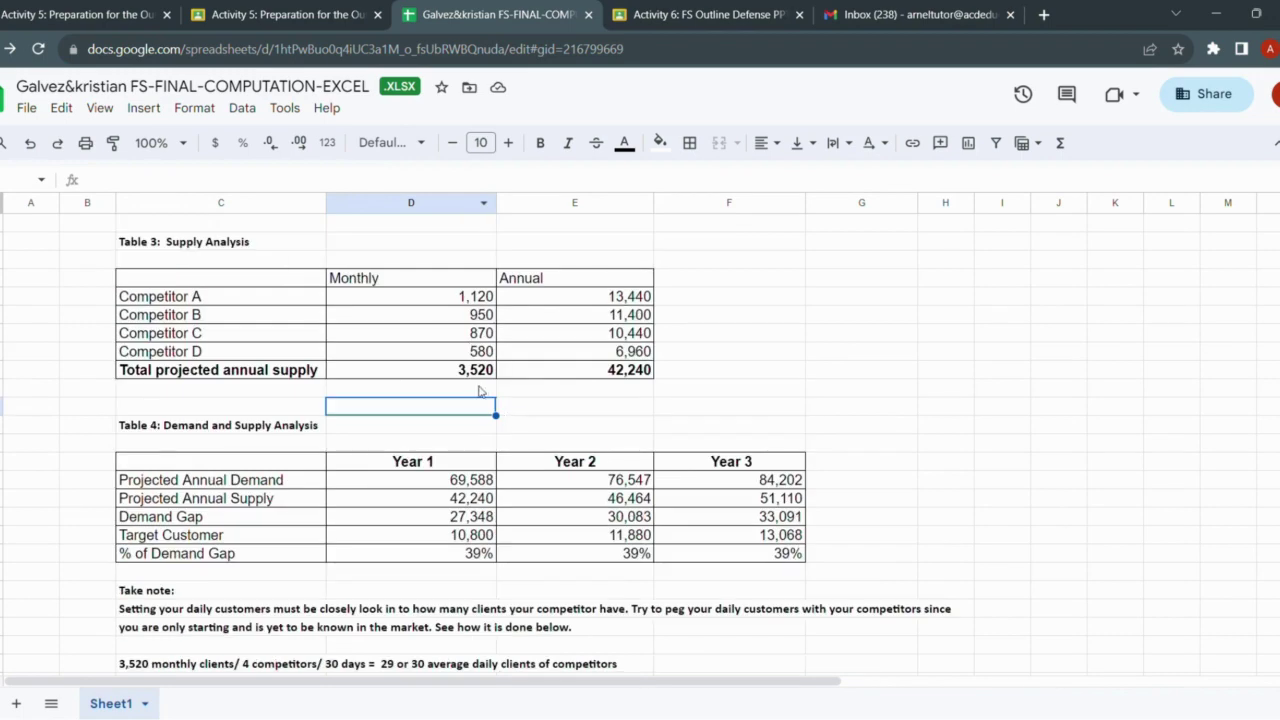
{"action": "left_click", "coordinate": [480, 391]}
{"action": "left_click", "coordinate": [480, 406]}
{"action": "scroll", "coordinate": [466, 428], "scroll_direction": "down", "scroll_amount": 2}
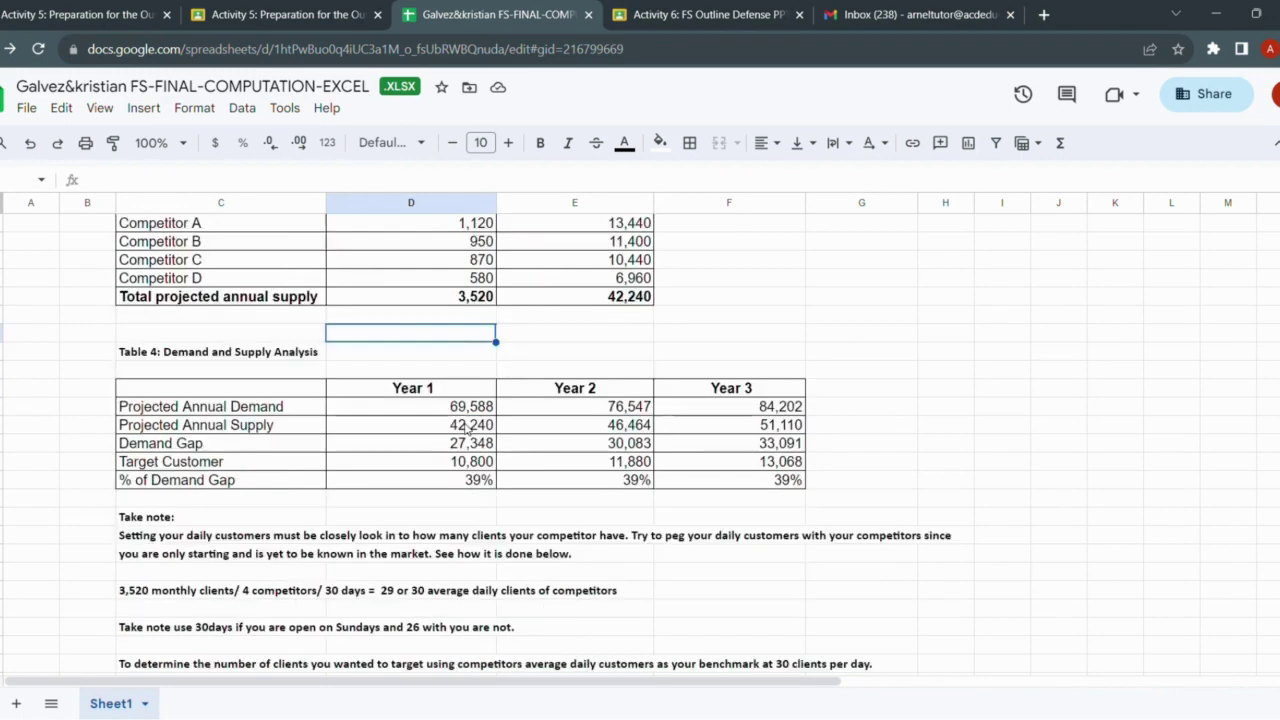
{"action": "scroll", "coordinate": [466, 428], "scroll_direction": "down", "scroll_amount": 3}
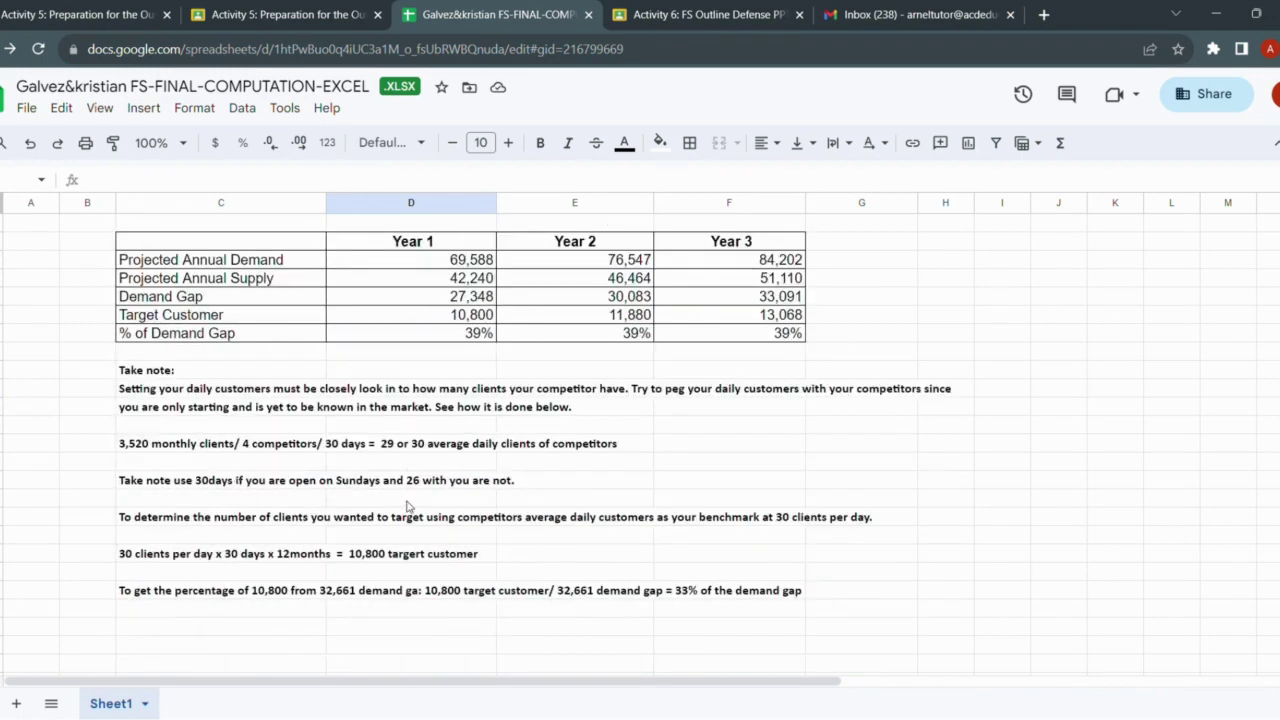
Review the note on competitors' average daily clients against Table 3's competitors and monthly supply total.
{"action": "left_click", "coordinate": [131, 448]}
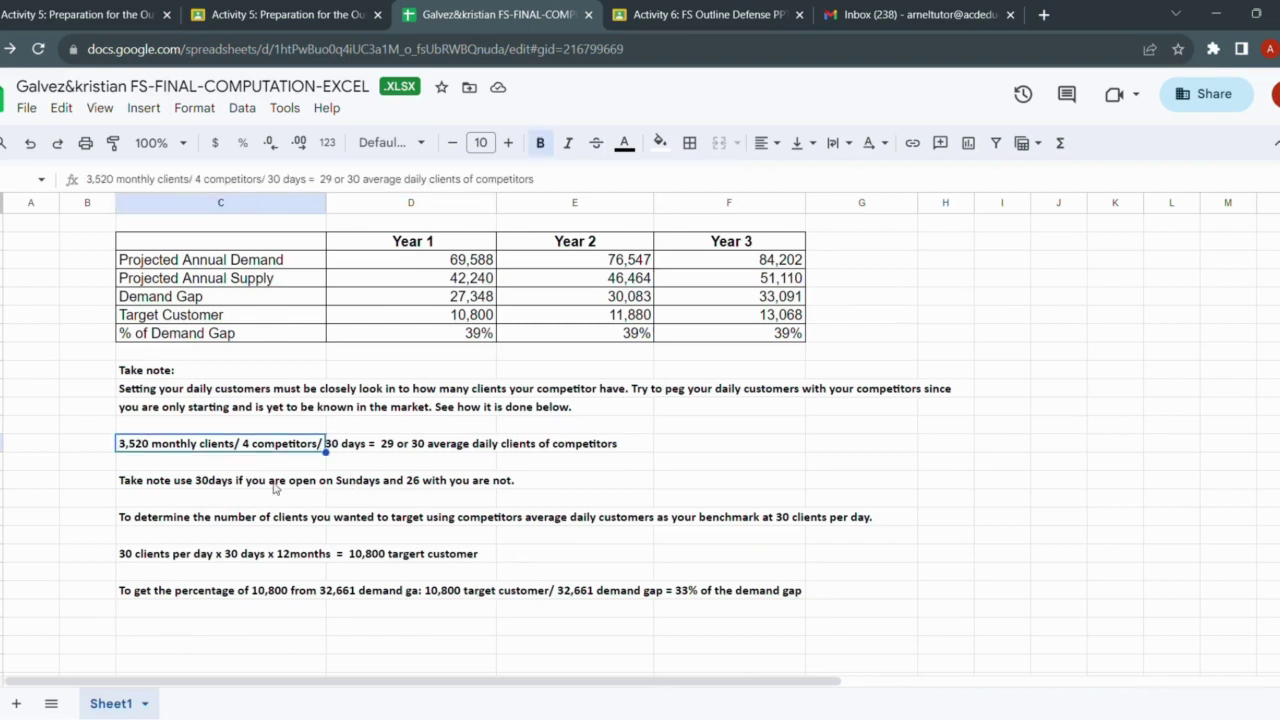
{"action": "scroll", "coordinate": [273, 487], "scroll_direction": "up", "scroll_amount": 2}
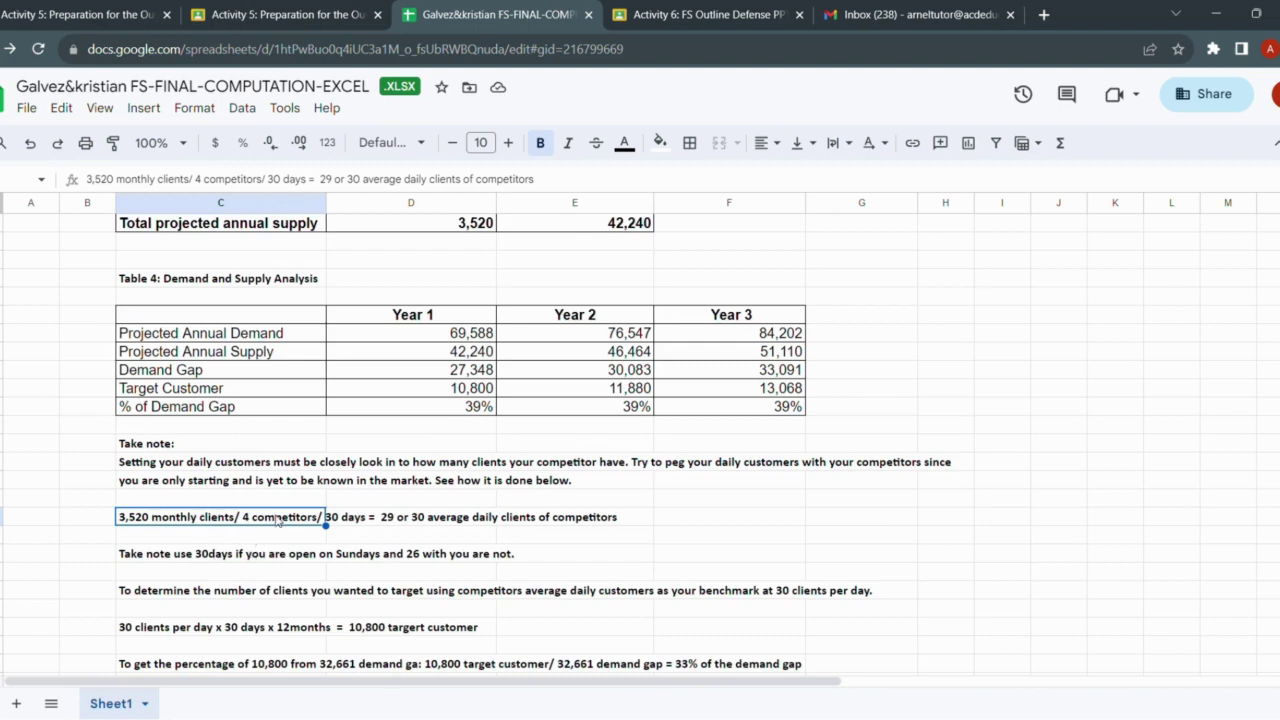
{"action": "scroll", "coordinate": [278, 520], "scroll_direction": "up", "scroll_amount": 3}
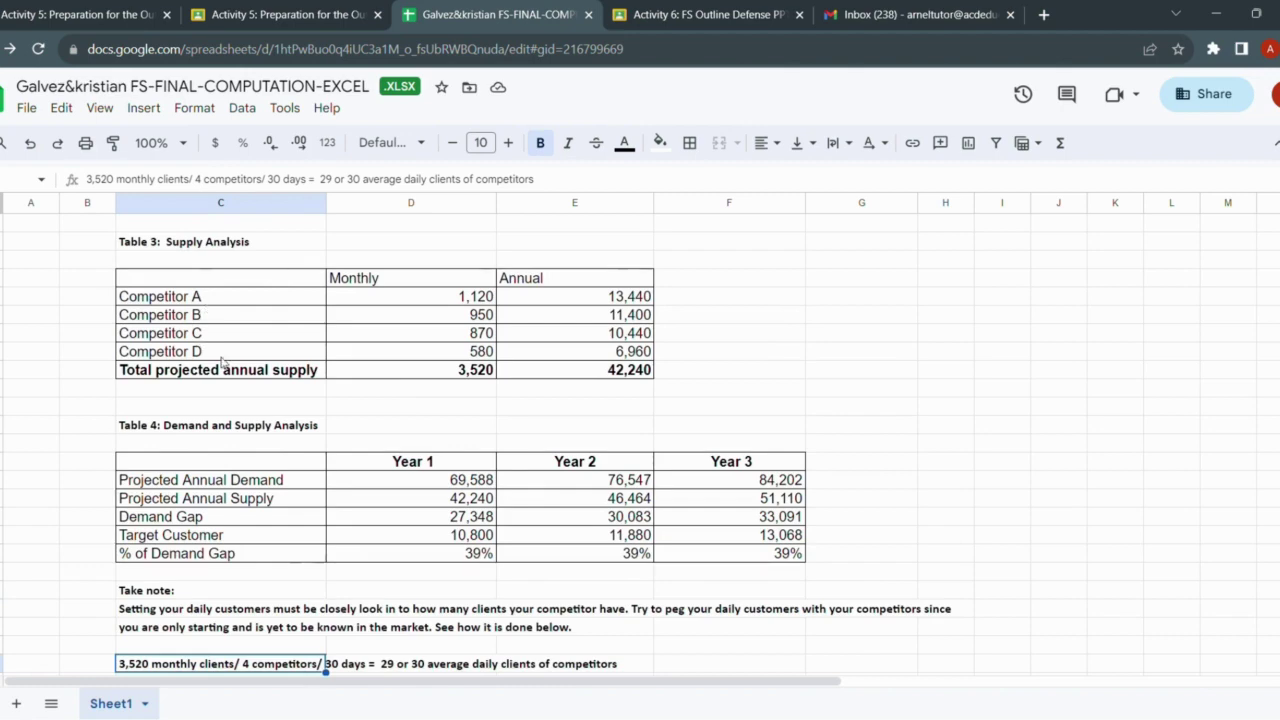
{"action": "scroll", "coordinate": [221, 362], "scroll_direction": "down", "scroll_amount": 3}
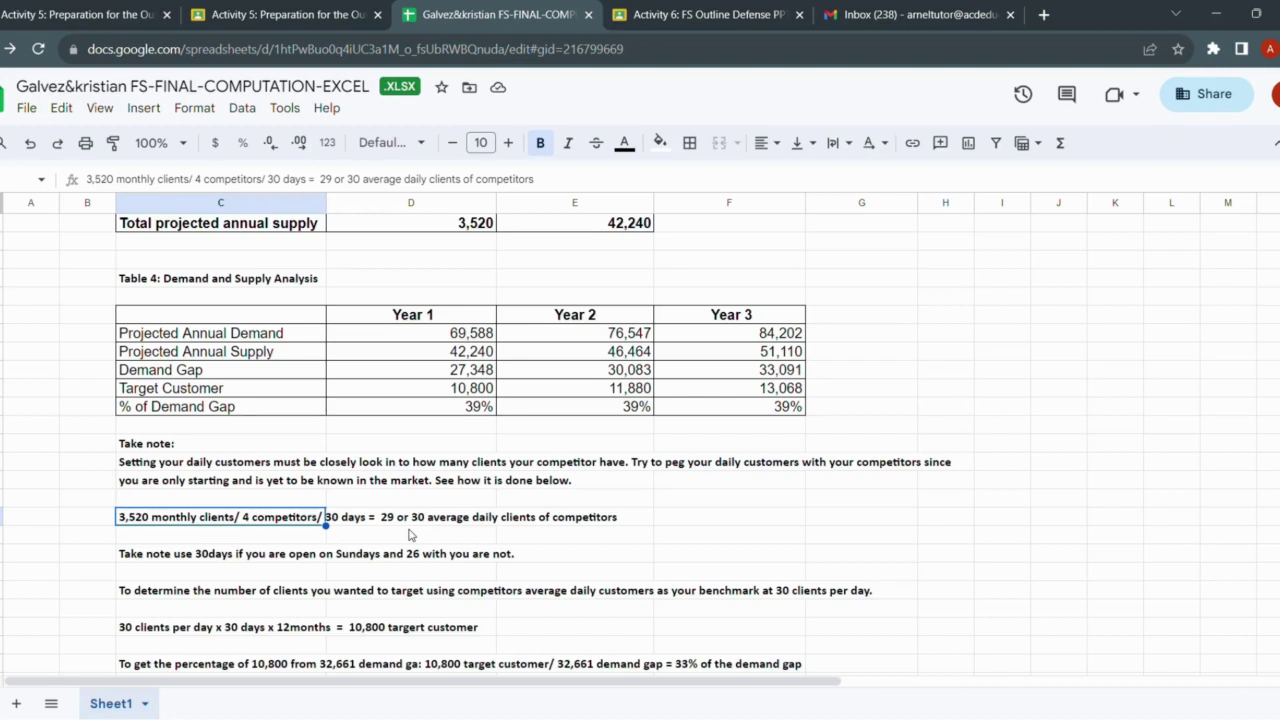
{"action": "scroll", "coordinate": [408, 535], "scroll_direction": "down", "scroll_amount": 1}
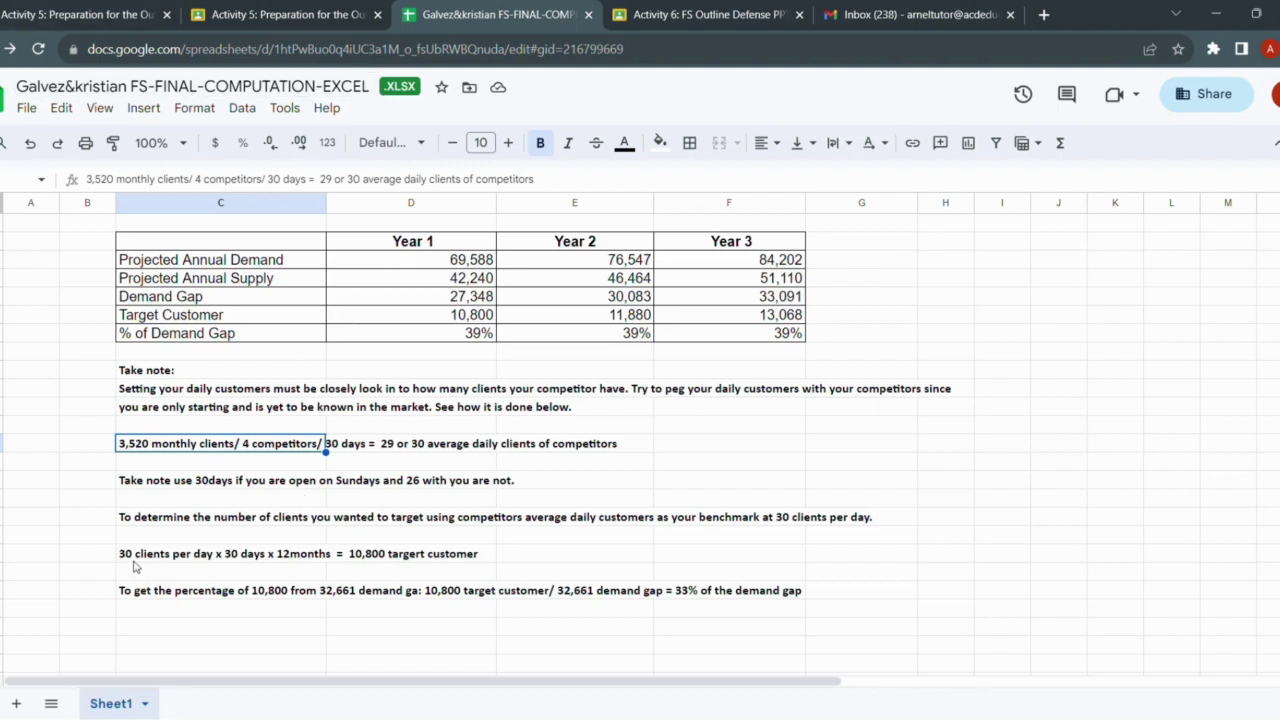
Review the note multiplying daily clients by days and months against Table 4's Year 1 target customer figure.
{"action": "left_click", "coordinate": [250, 560]}
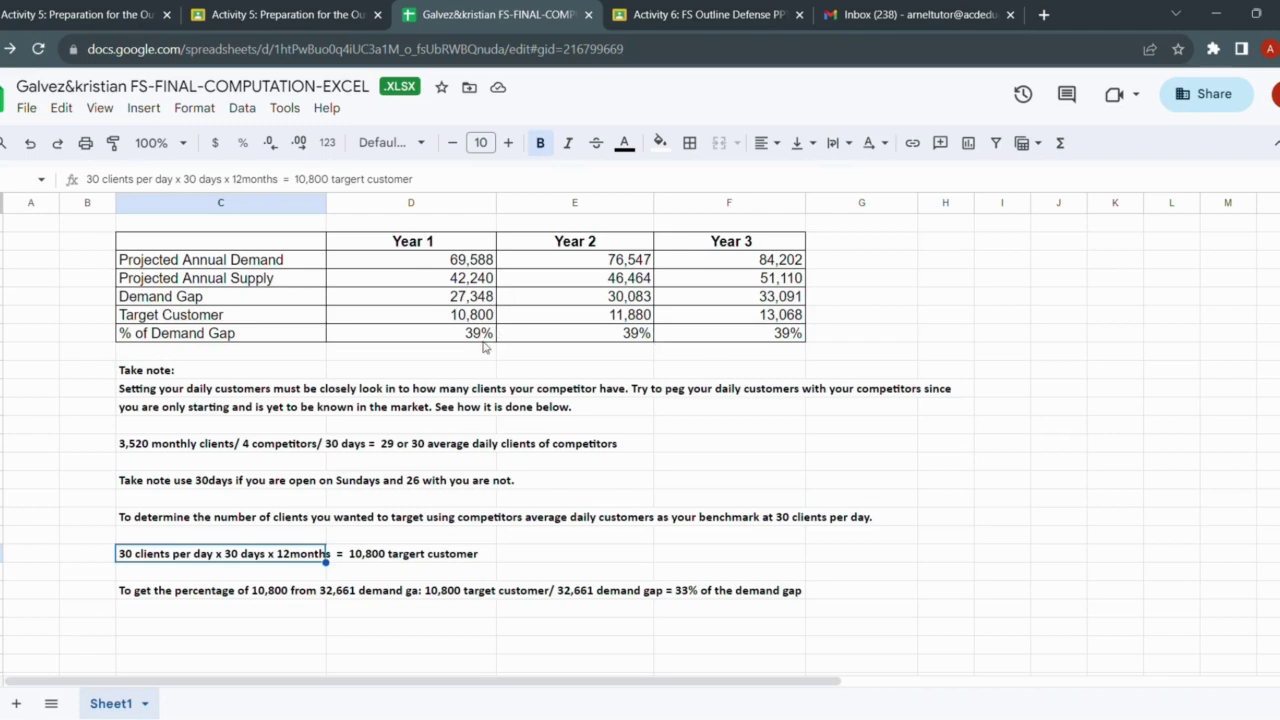
{"action": "scroll", "coordinate": [483, 347], "scroll_direction": "up", "scroll_amount": 3}
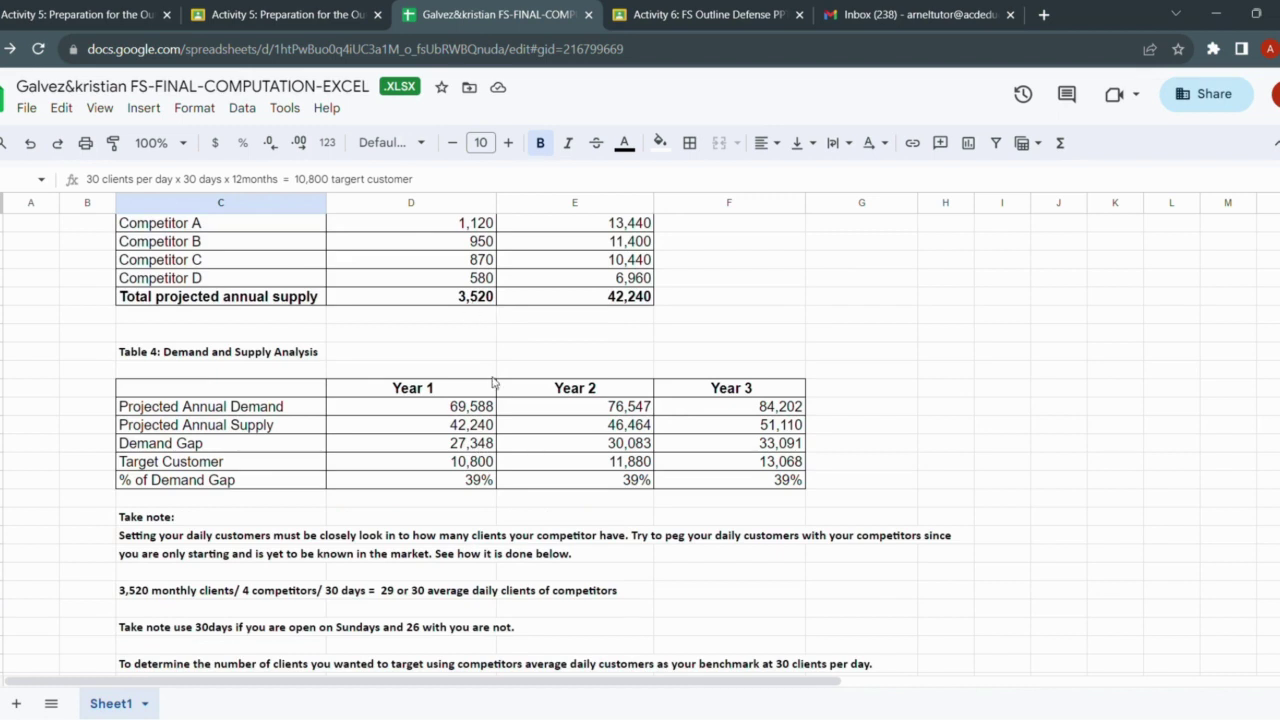
{"action": "scroll", "coordinate": [493, 382], "scroll_direction": "down", "scroll_amount": 2}
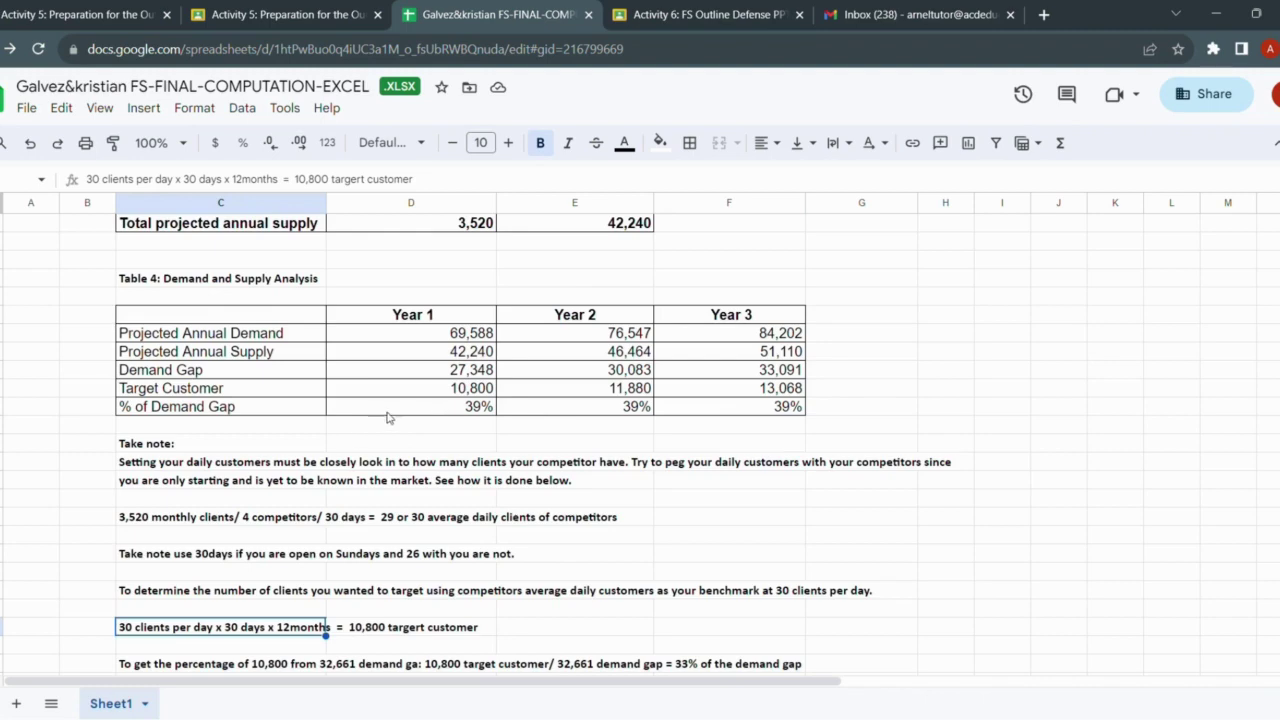
{"action": "scroll", "coordinate": [380, 420], "scroll_direction": "down", "scroll_amount": 1}
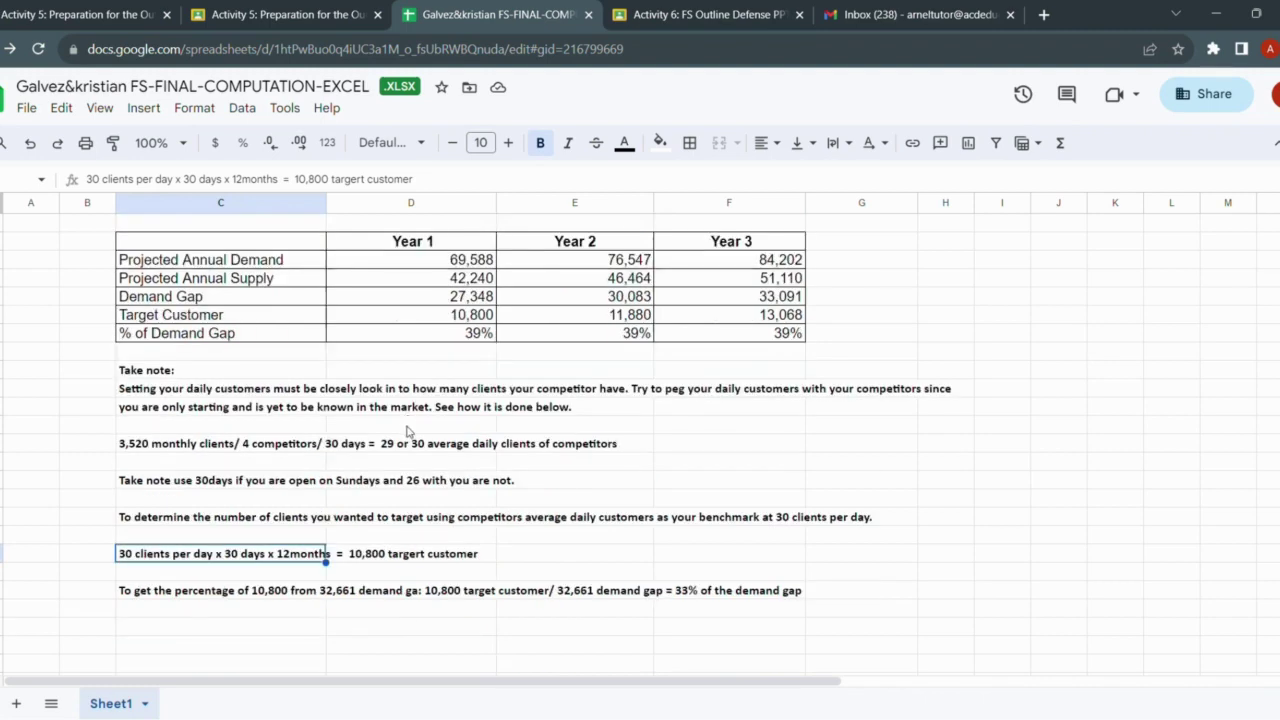
{"action": "scroll", "coordinate": [454, 426], "scroll_direction": "up", "scroll_amount": 1}
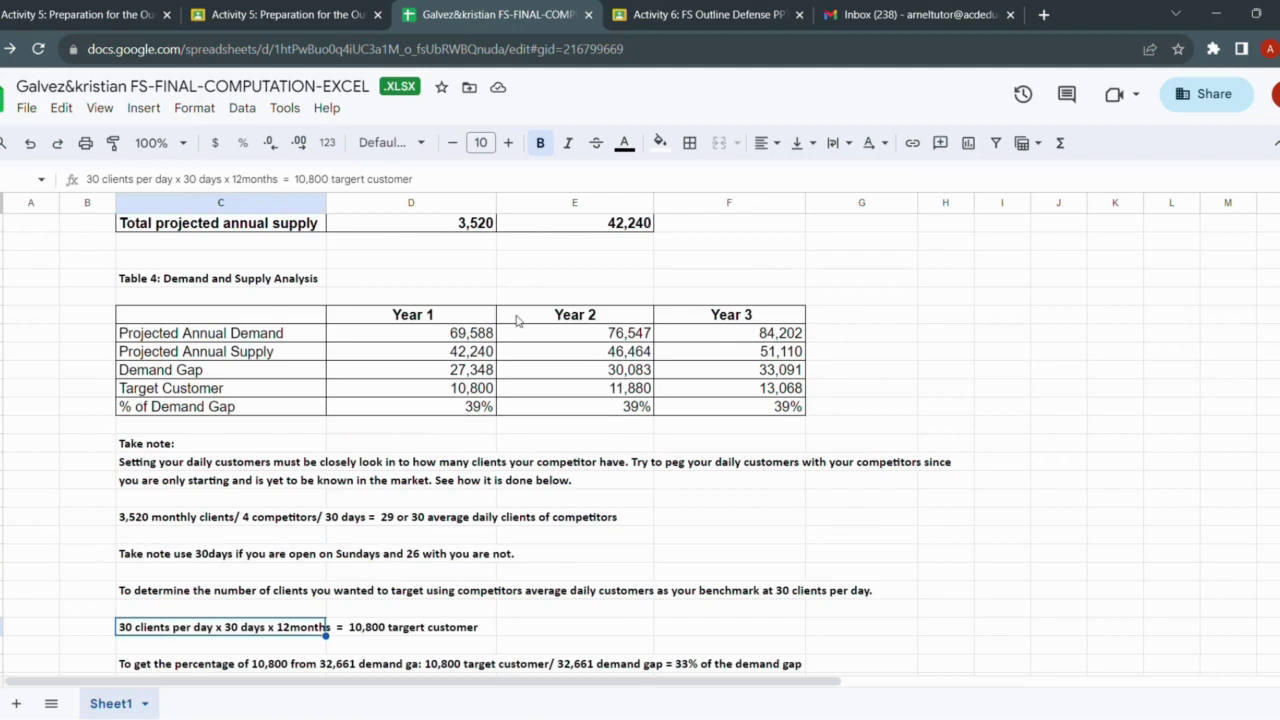
{"action": "scroll", "coordinate": [520, 300], "scroll_direction": "down", "scroll_amount": 1}
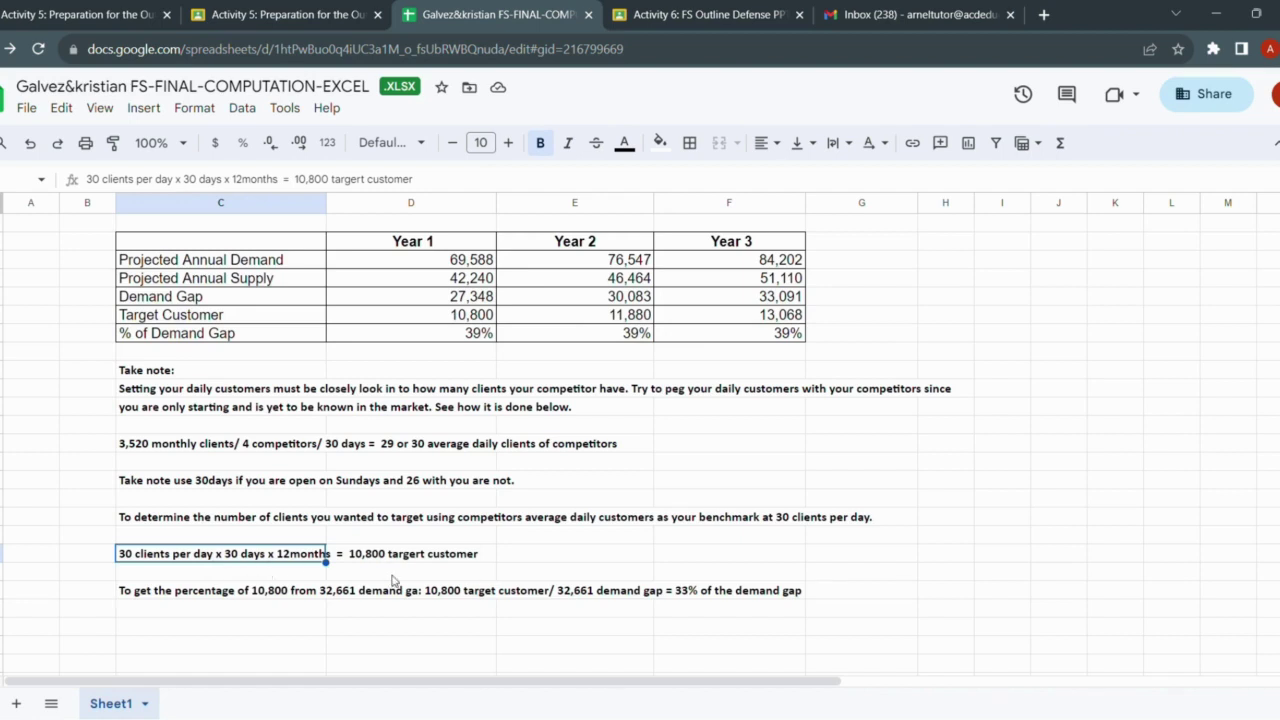
Check the Year 1 % of Demand Gap formula in Table 4 and the cells it divides.
{"action": "left_click", "coordinate": [456, 338]}
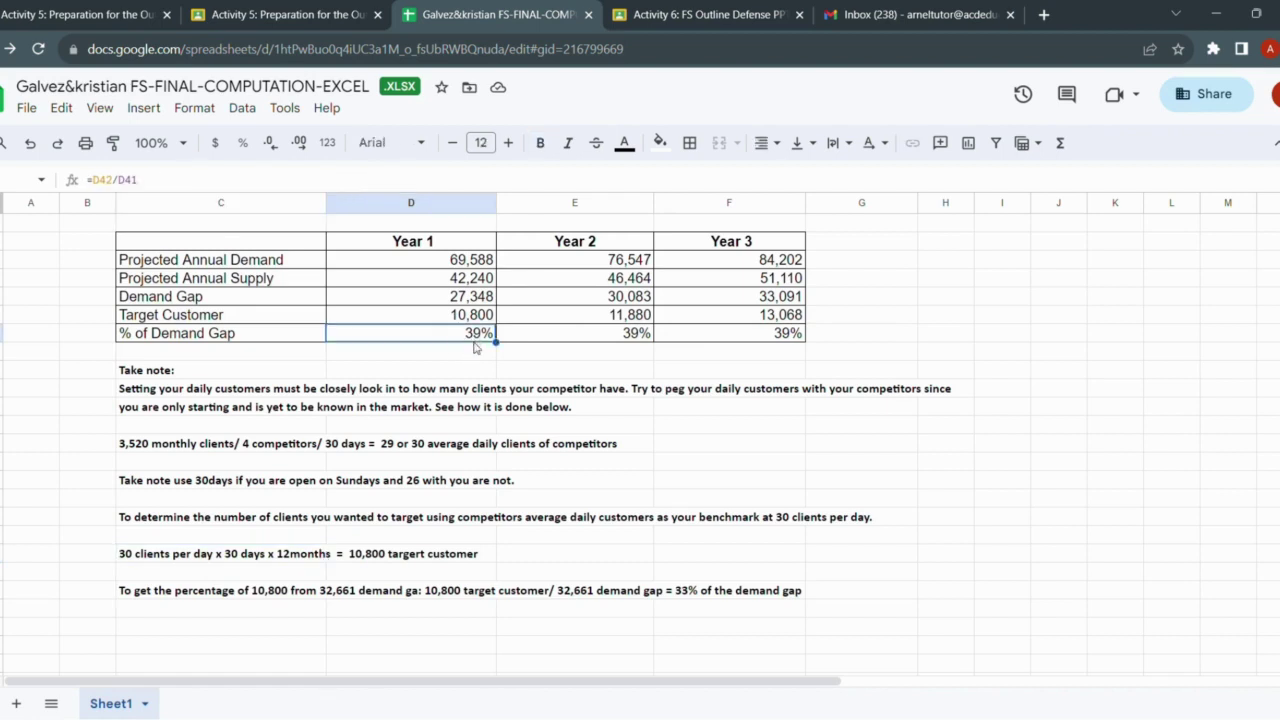
{"action": "key", "text": "Return"}
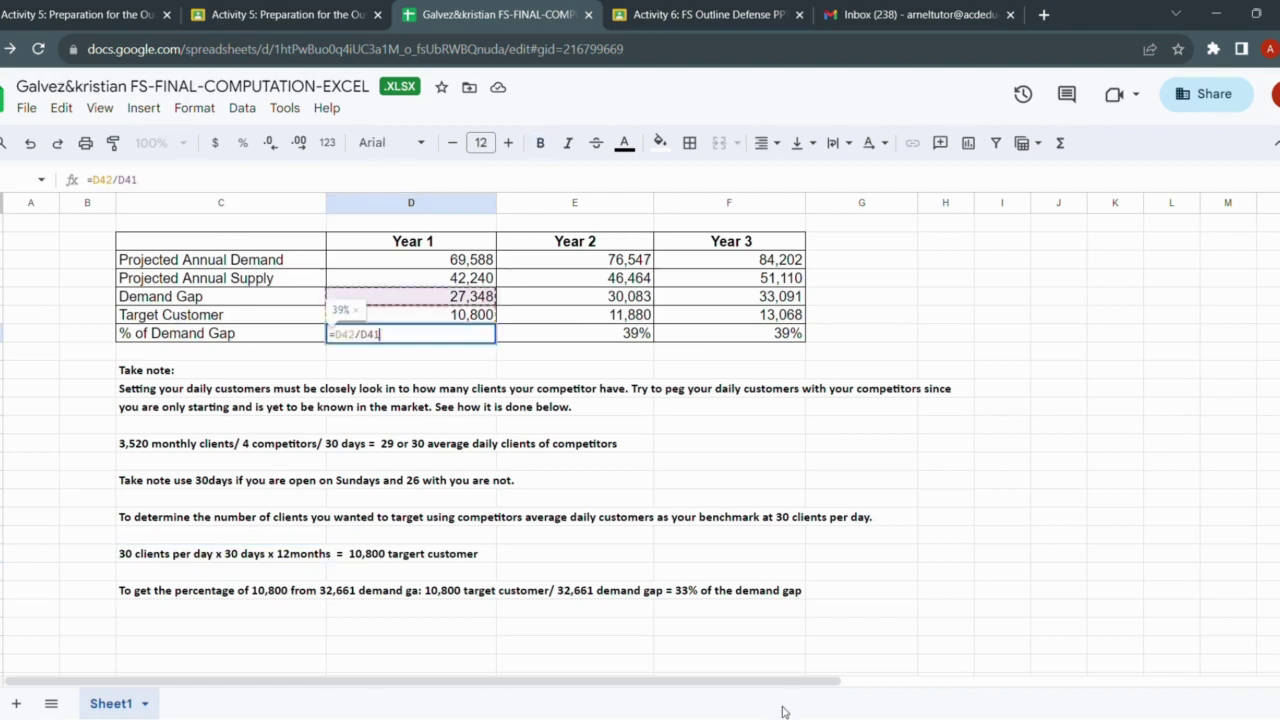
{"action": "left_click", "coordinate": [808, 483]}
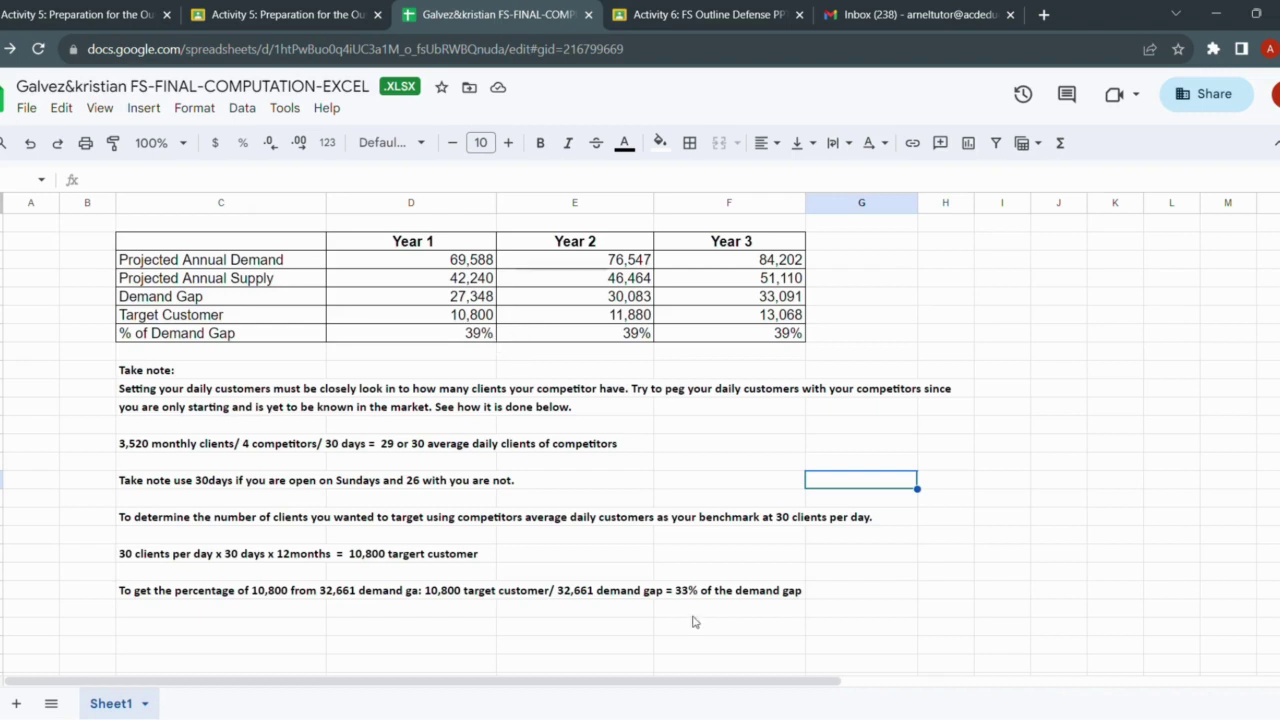
Correct the percentage in the last note below Table 4 to 39% of the demand gap.
{"action": "left_click", "coordinate": [222, 595]}
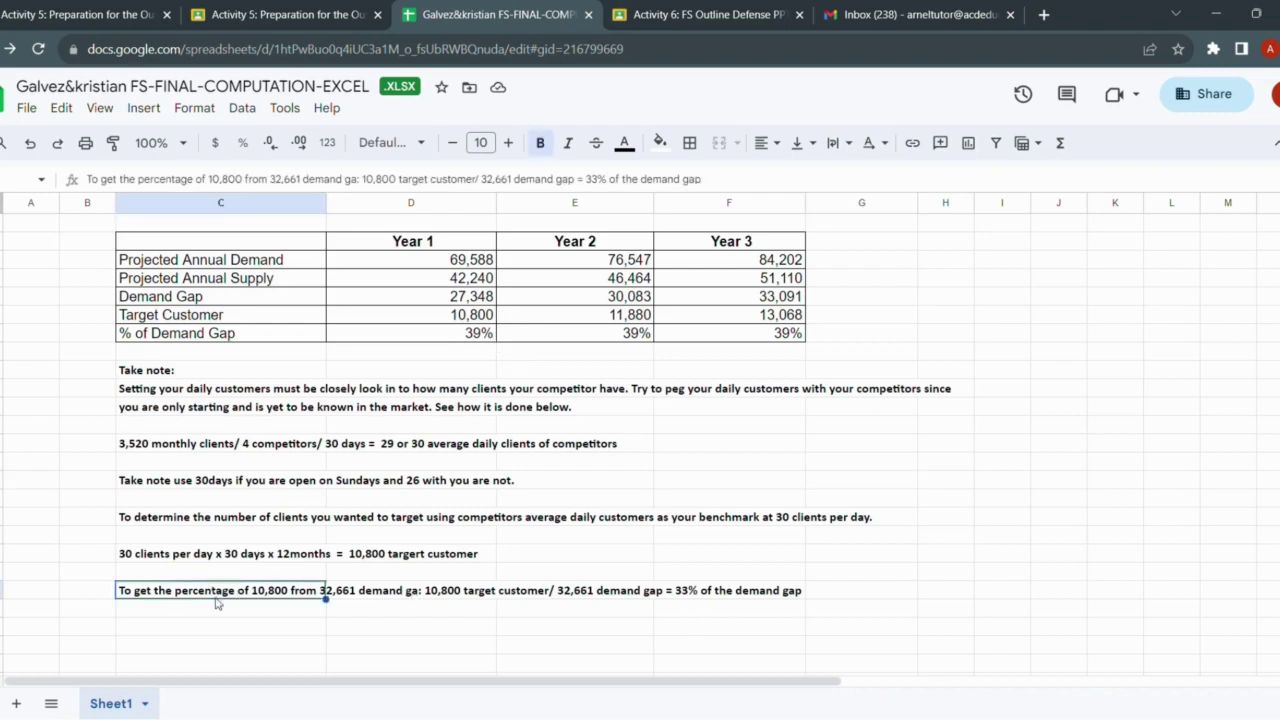
{"action": "key", "text": "F1"}
{"action": "key", "text": "F2"}
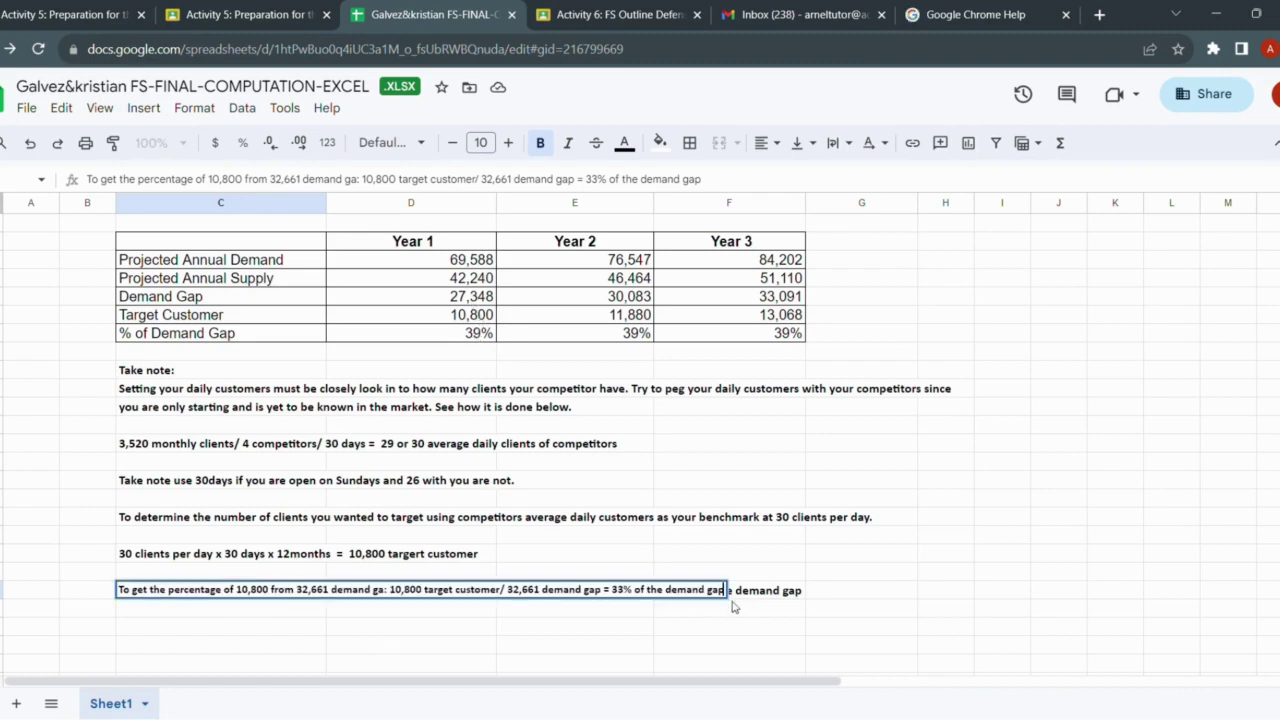
{"action": "left_click", "coordinate": [627, 590]}
{"action": "key", "text": "BackSpace"}
{"action": "type", "text": "9"}
{"action": "left_click", "coordinate": [823, 558]}
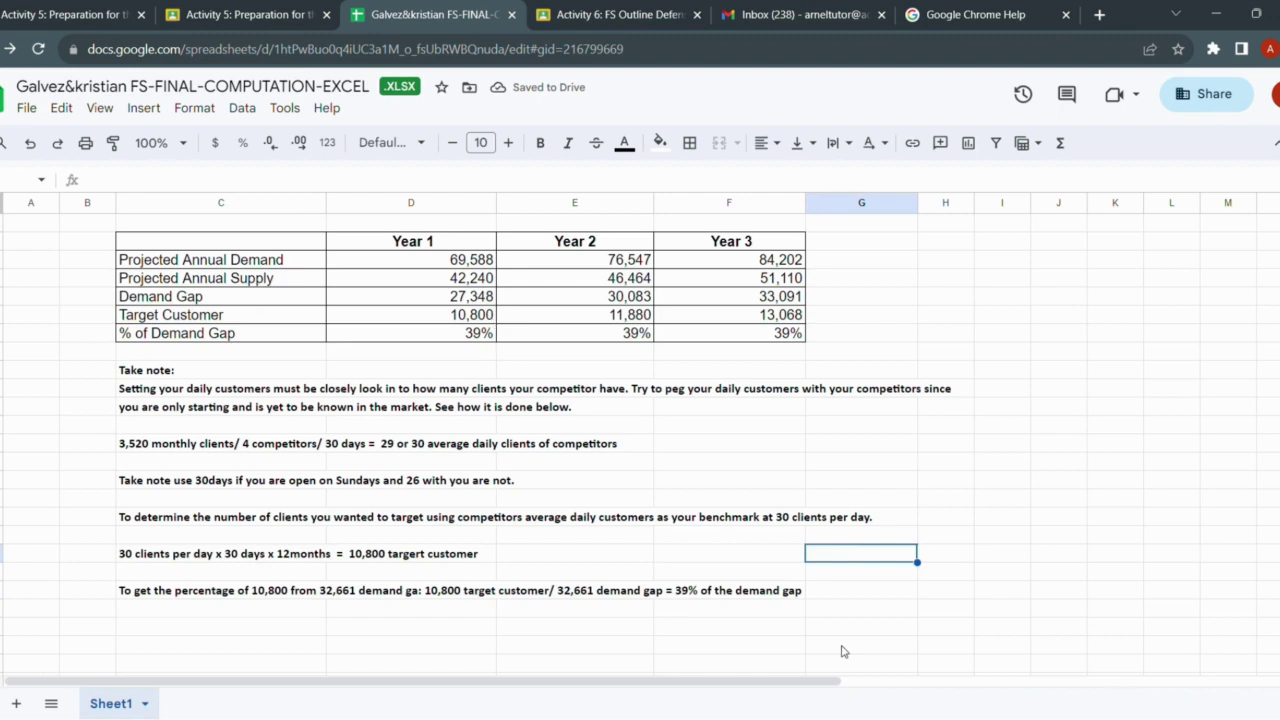
{"action": "left_click", "coordinate": [1001, 498]}
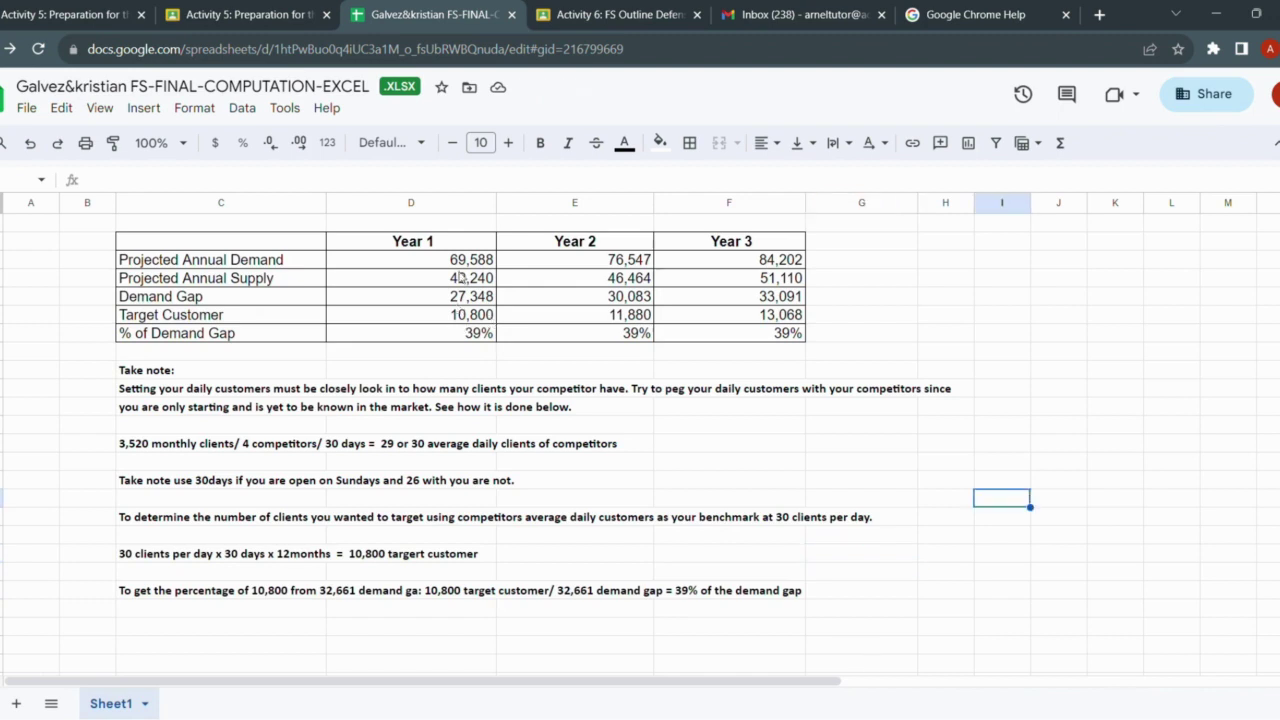
Check how Table 4's Year 2 Projected Annual Demand formula builds on the Year 1 demand.
{"action": "left_click", "coordinate": [606, 262]}
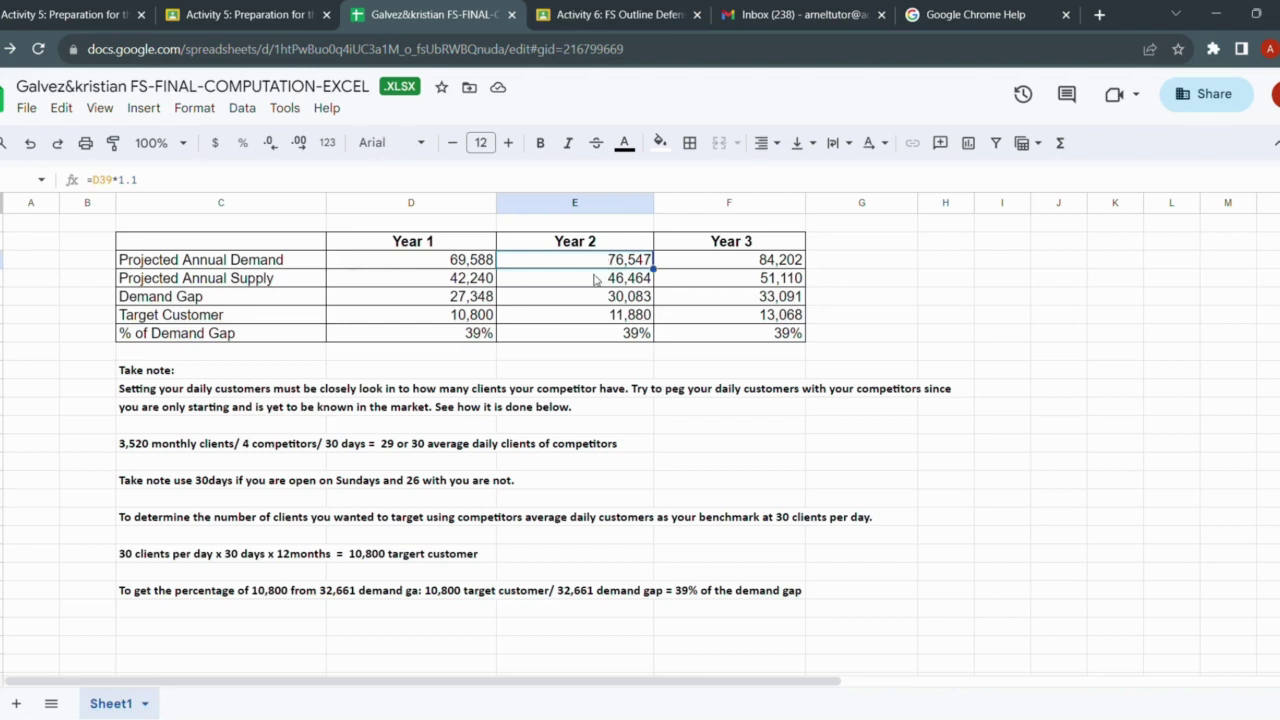
{"action": "double_click", "coordinate": [600, 270]}
{"action": "left_click", "coordinate": [677, 335]}
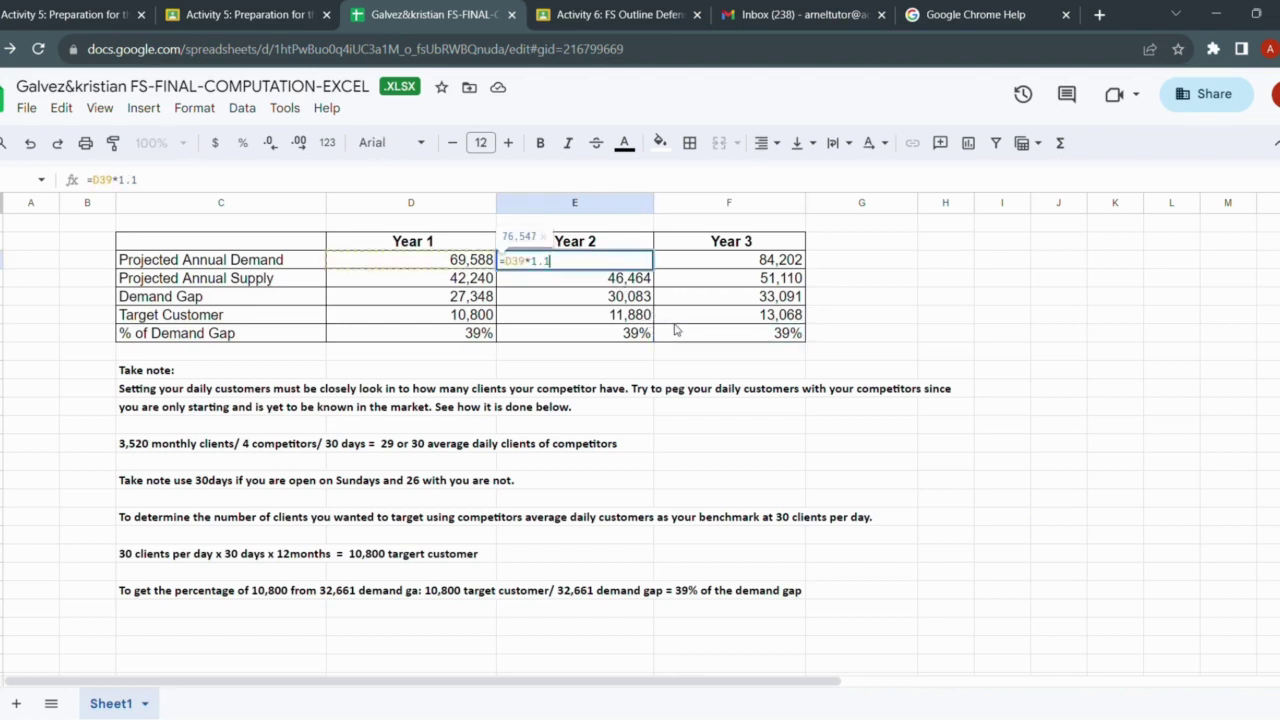
{"action": "left_click", "coordinate": [678, 328]}
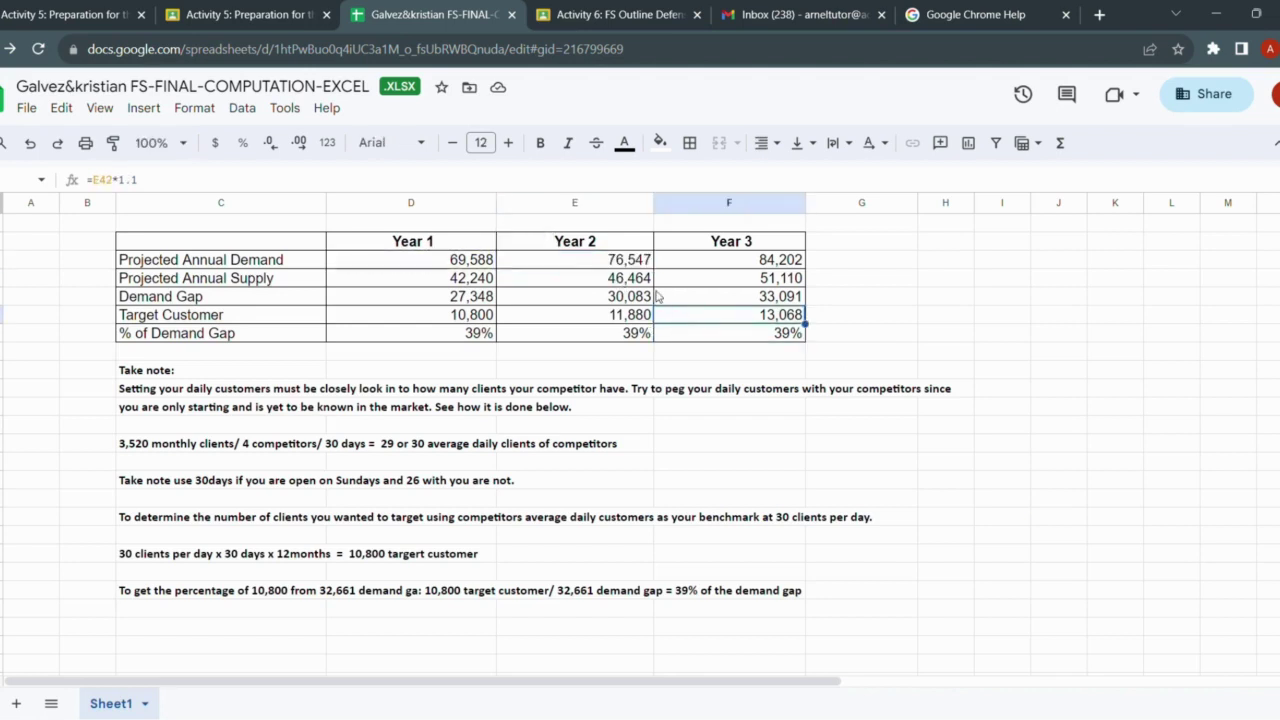
{"action": "left_click", "coordinate": [646, 266]}
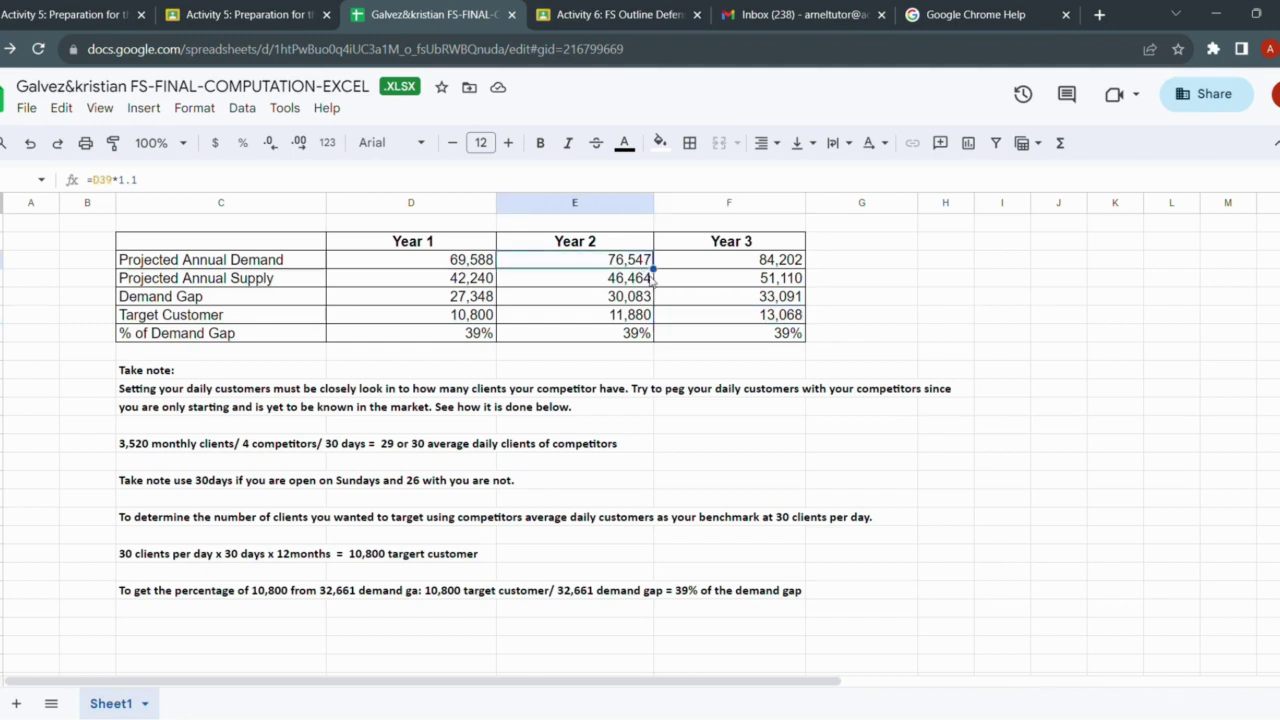
{"action": "double_click", "coordinate": [645, 265]}
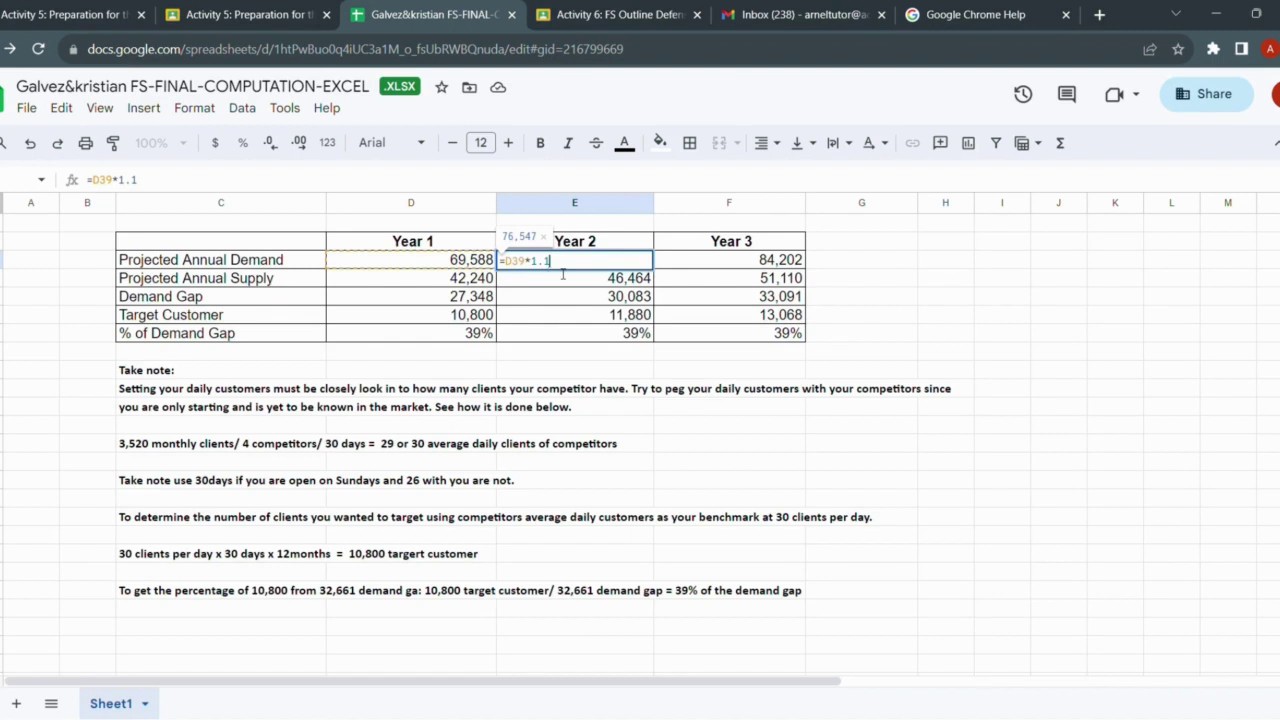
{"action": "left_click", "coordinate": [676, 334]}
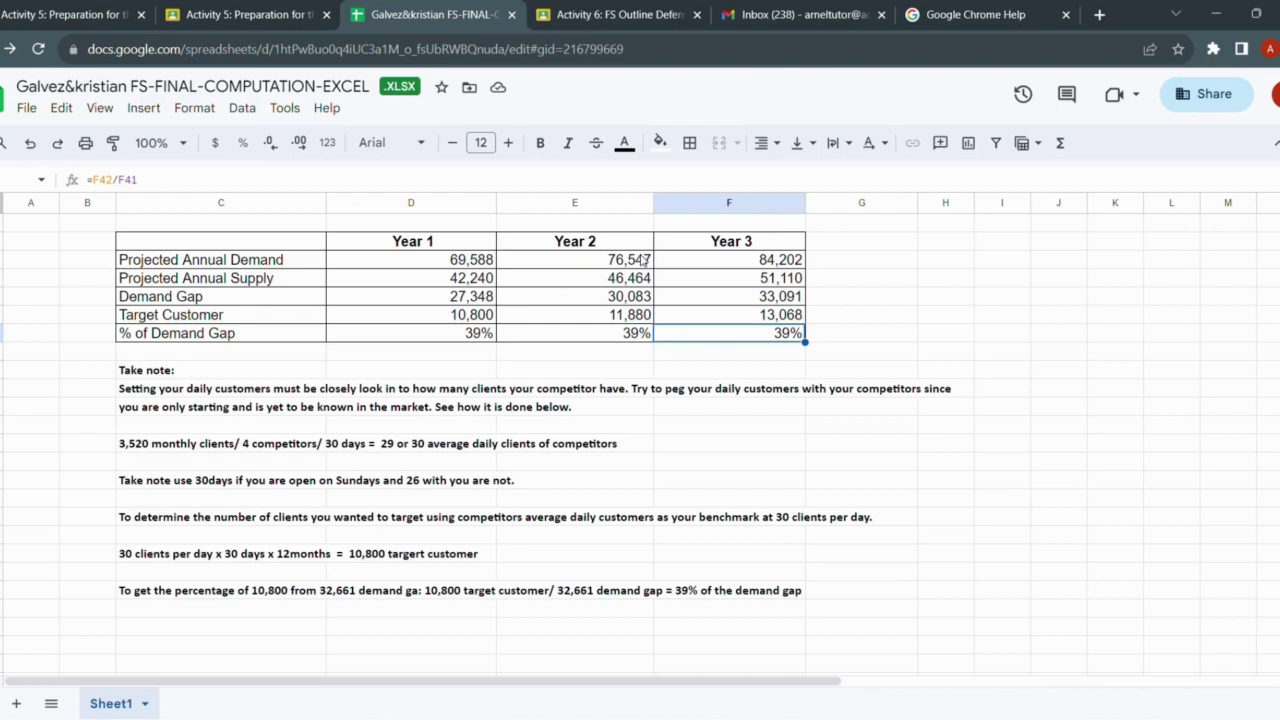
Check the Year 1 demand reference and the Year 3 Projected Annual Supply formula in Table 4.
{"action": "left_click", "coordinate": [487, 268]}
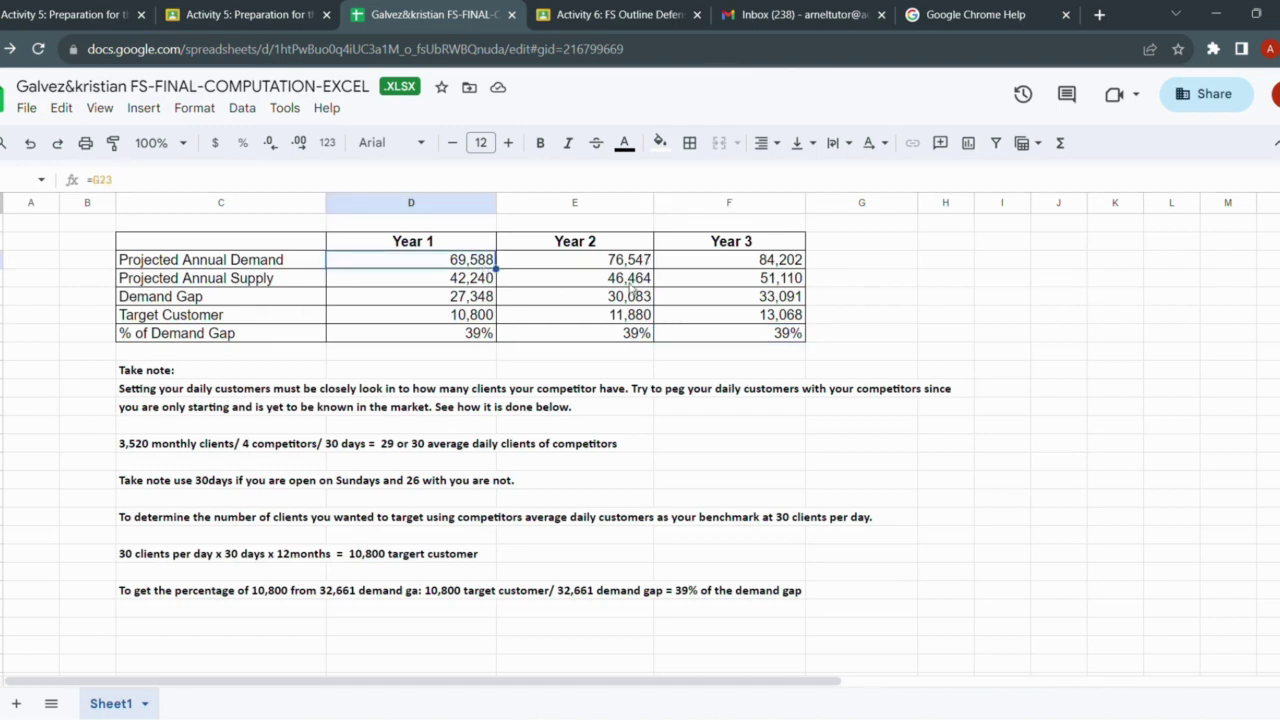
{"action": "key", "text": "Right"}
{"action": "key", "text": "Right"}
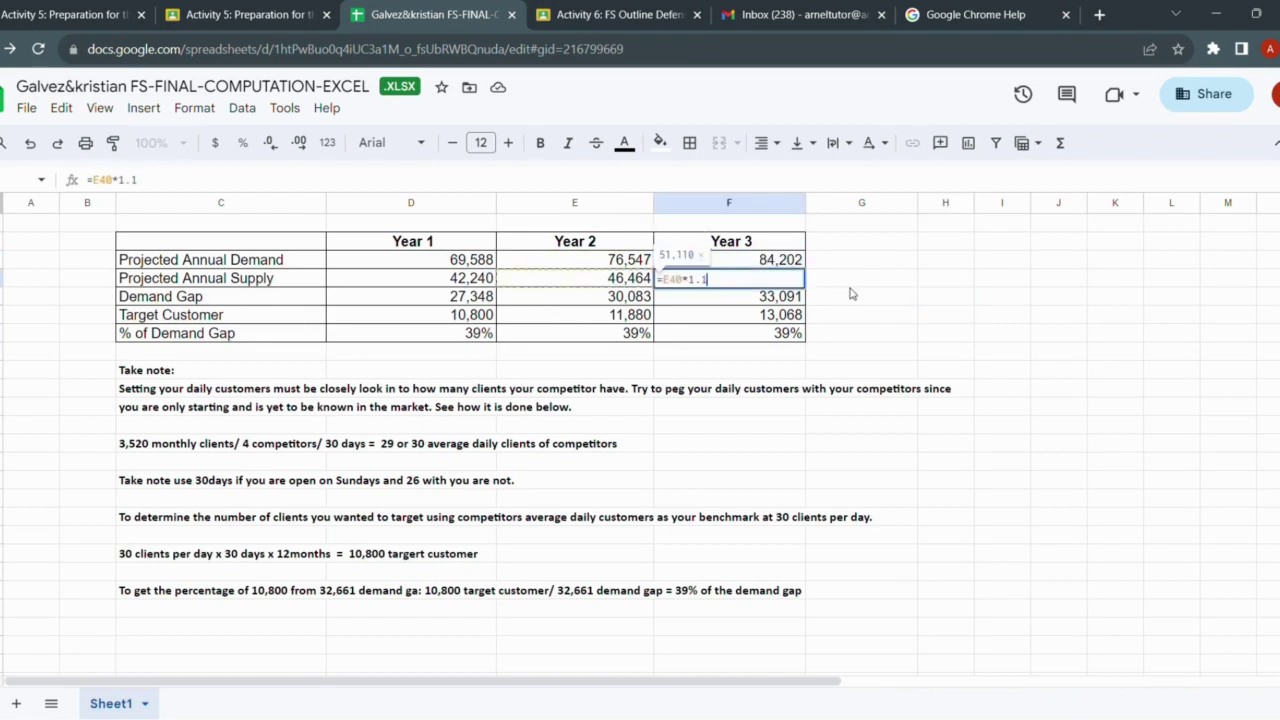
{"action": "left_click", "coordinate": [883, 305]}
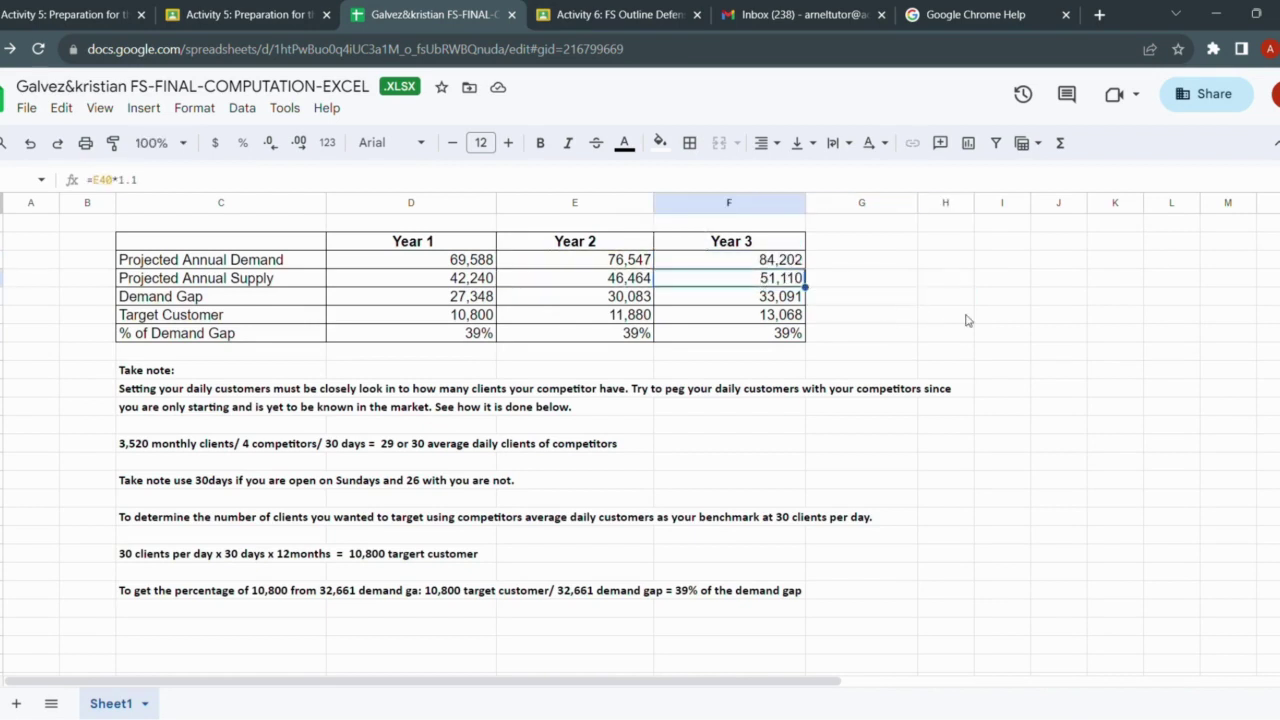
{"action": "left_click", "coordinate": [1016, 321]}
Check the Year 2 and Year 3 Demand Gap formulas in Table 4.
{"action": "double_click", "coordinate": [598, 296]}
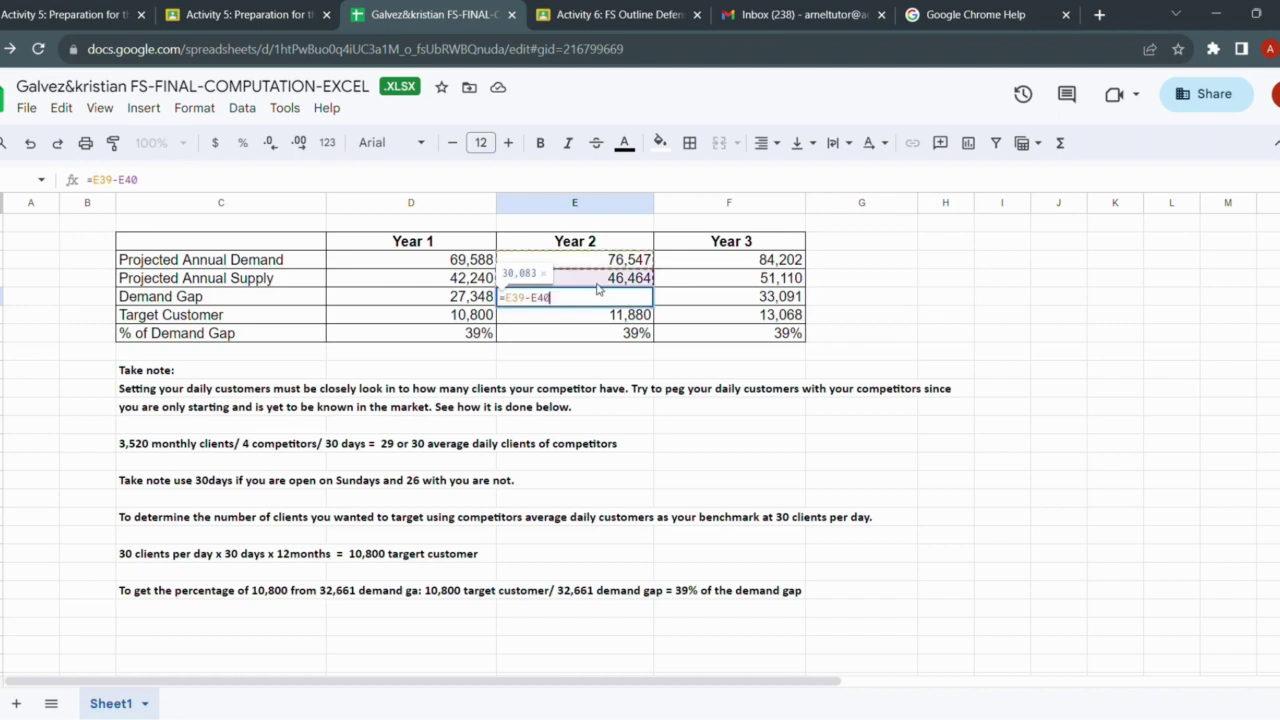
{"action": "left_click", "coordinate": [915, 316]}
{"action": "double_click", "coordinate": [760, 296]}
{"action": "left_click", "coordinate": [900, 316]}
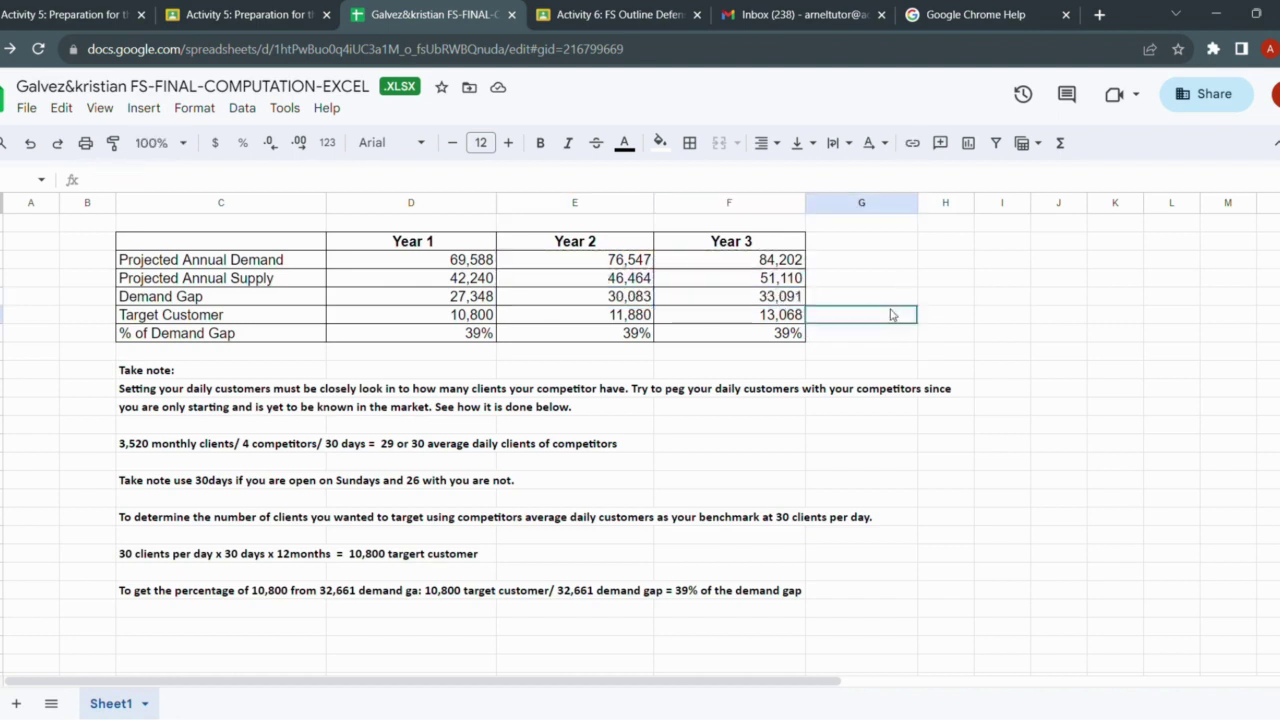
Check how the Year 2 and Year 3 Target Customer formulas in Table 4 build on the preceding year.
{"action": "left_click", "coordinate": [640, 316]}
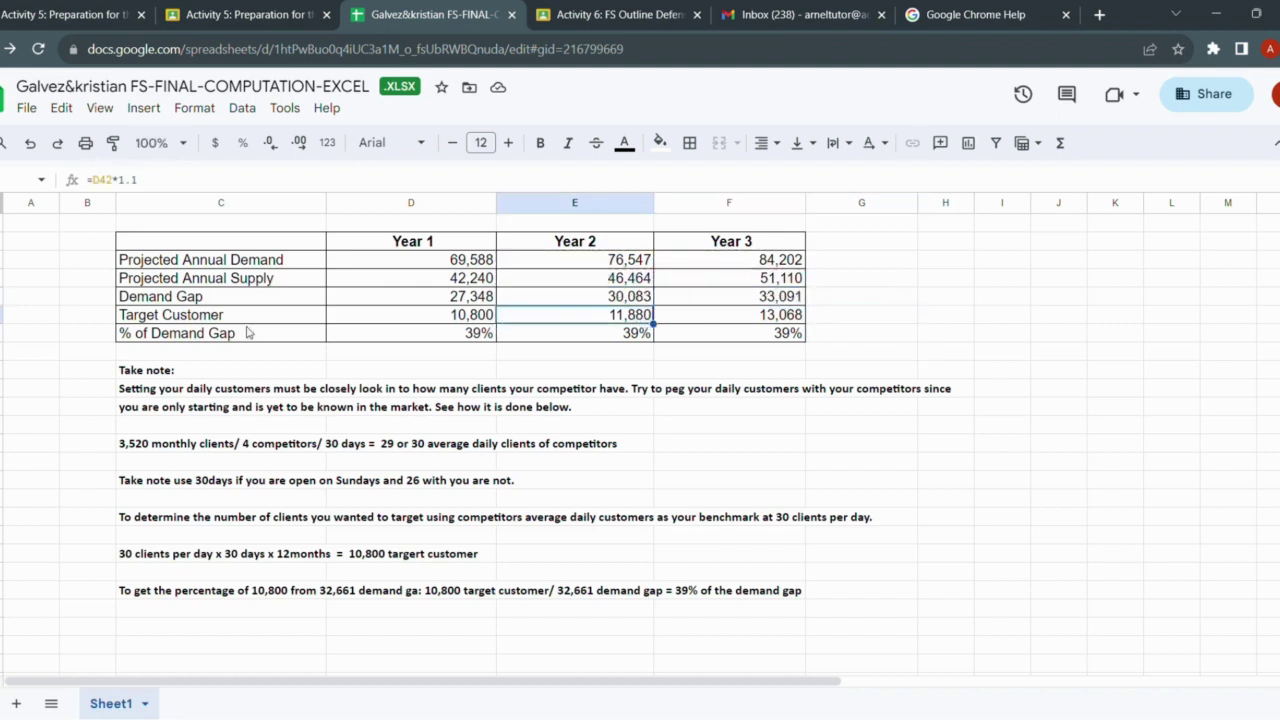
{"action": "key", "text": "Return"}
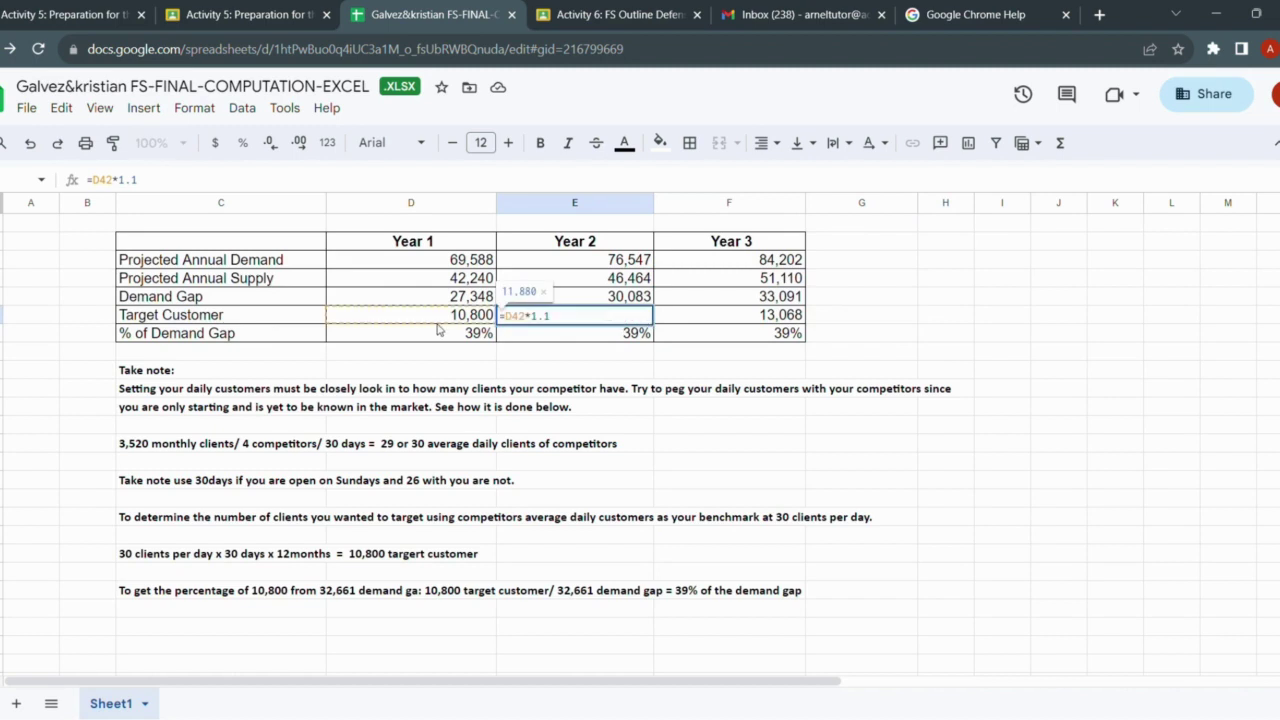
{"action": "key", "text": "Escape"}
{"action": "left_click", "coordinate": [680, 318]}
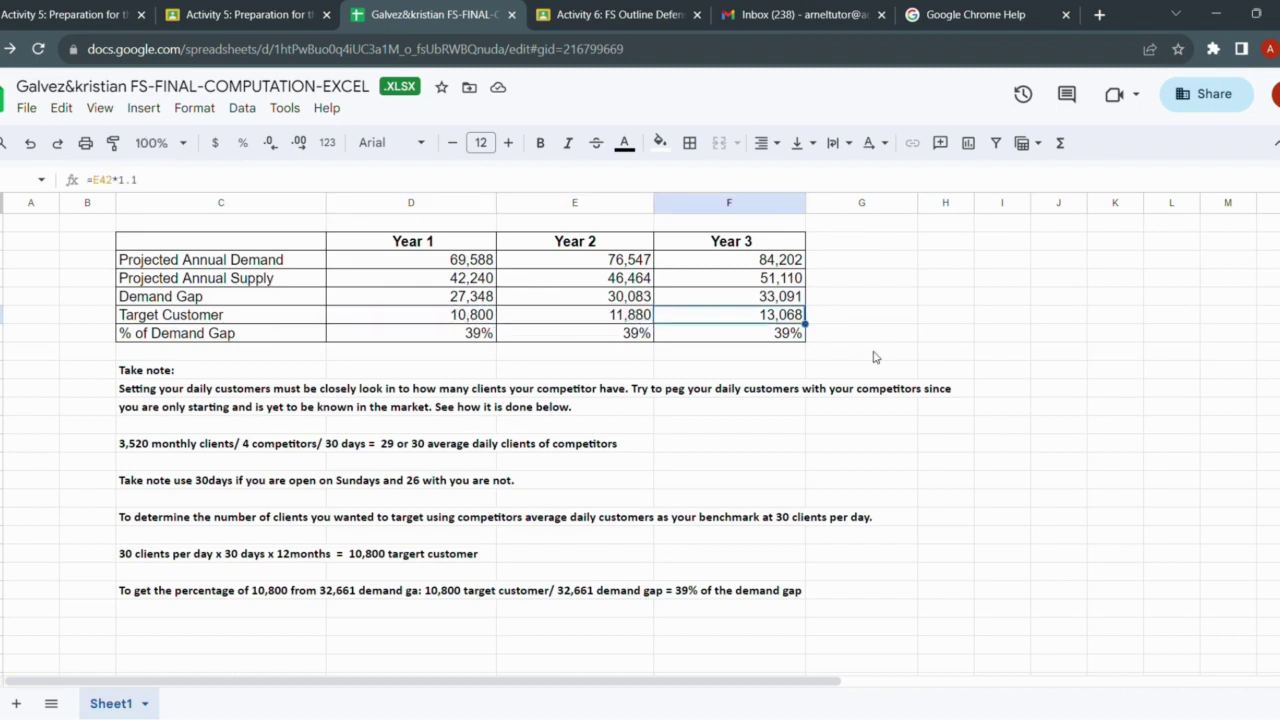
{"action": "key", "text": "Return"}
{"action": "left_click", "coordinate": [940, 318]}
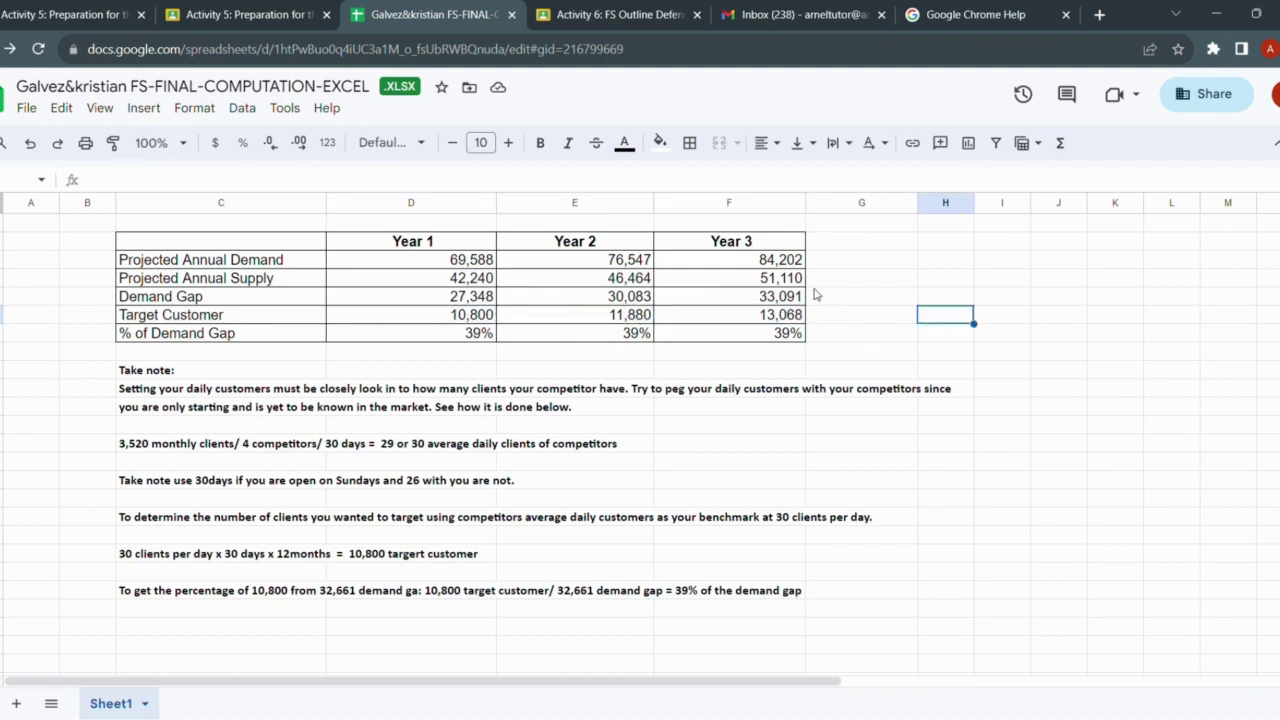